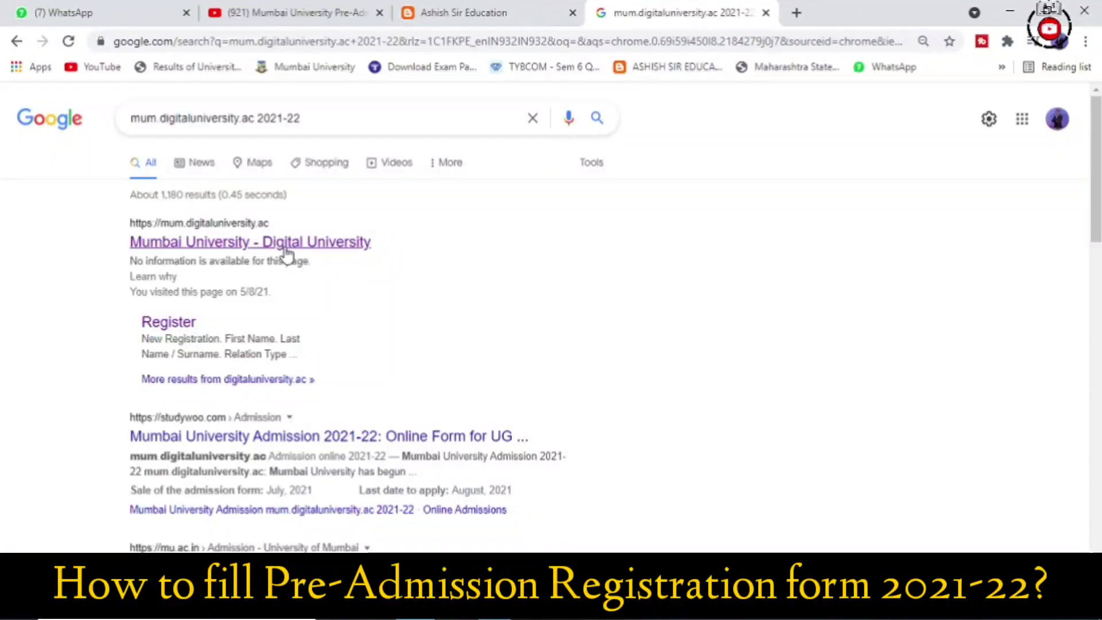
Open Mumbai University's Pre Admission online Registration 2021-22 site from the search results and start a new student registration
{"action": "left_click", "coordinate": [287, 252]}
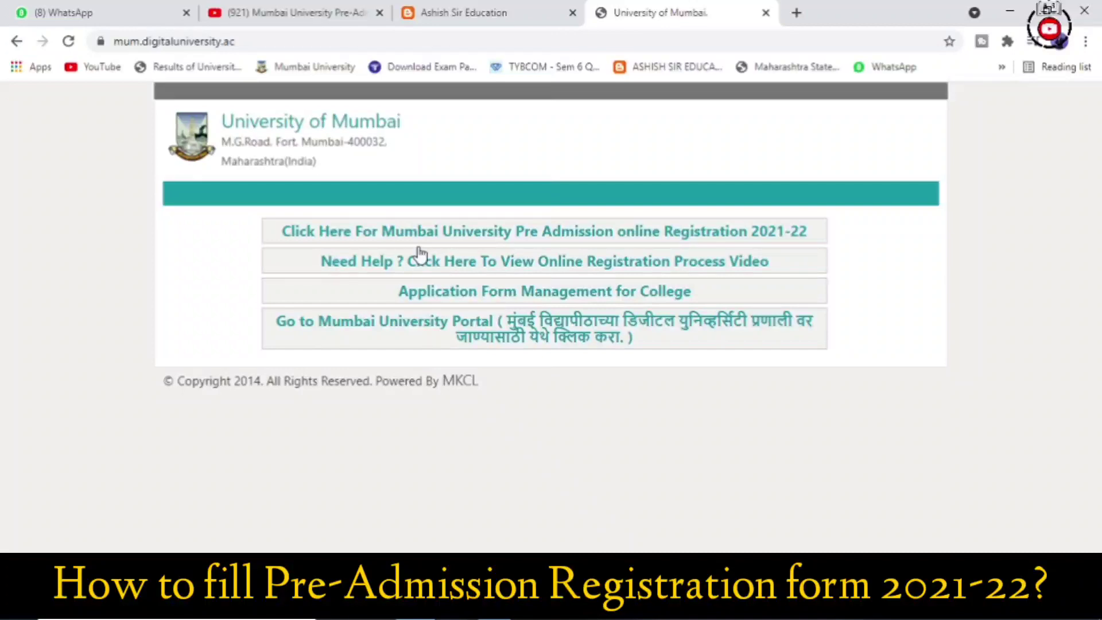
{"action": "left_click", "coordinate": [432, 233]}
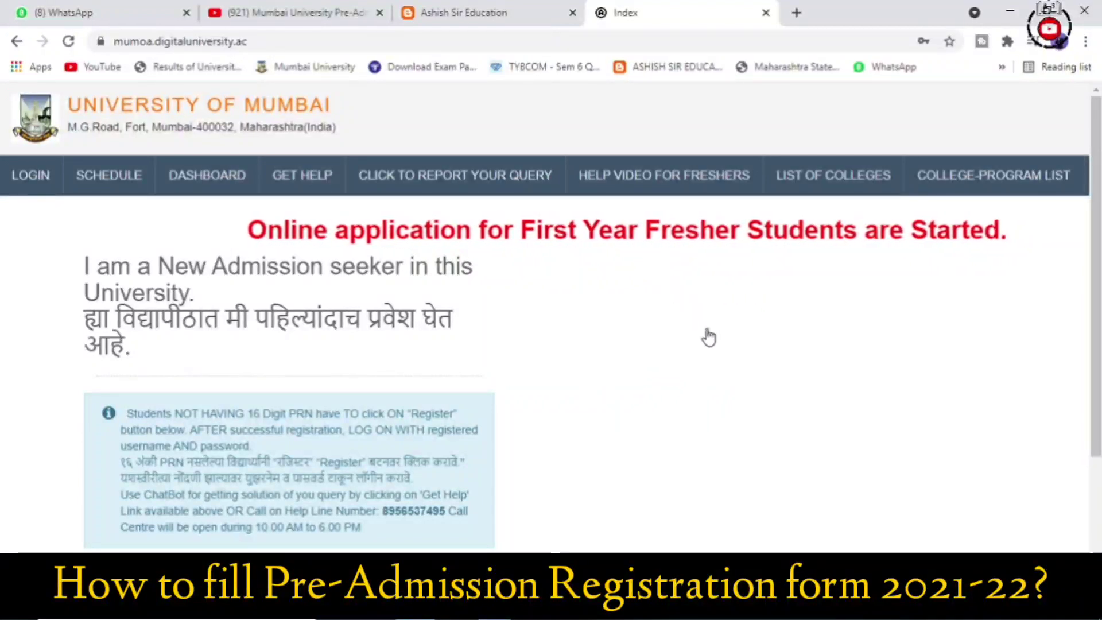
{"action": "scroll", "coordinate": [661, 359], "scroll_direction": "down", "scroll_amount": 3}
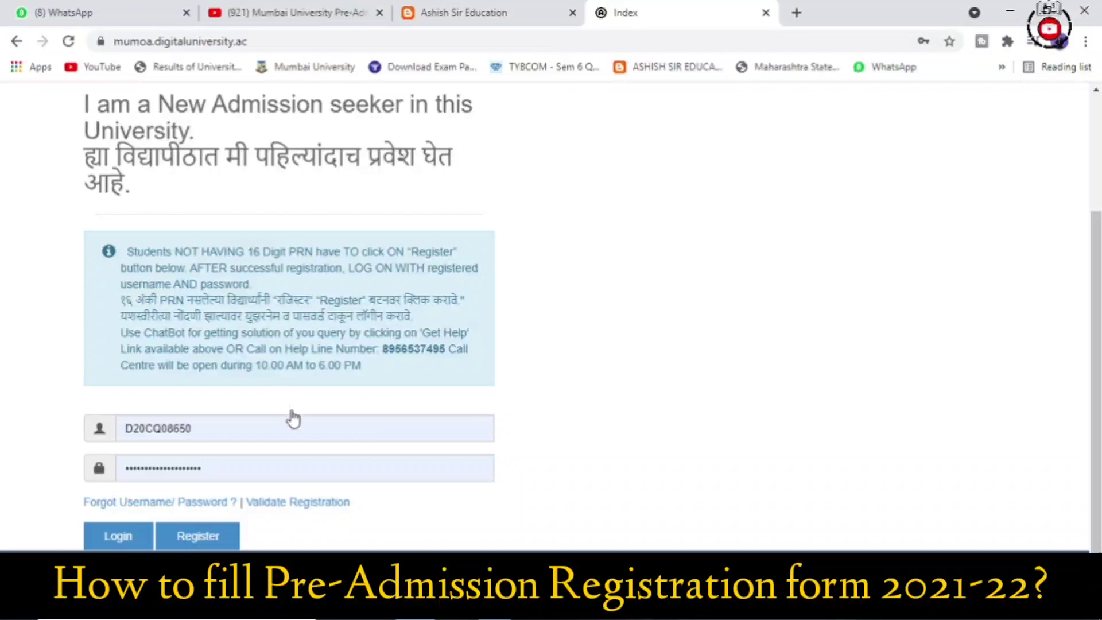
{"action": "scroll", "coordinate": [299, 419], "scroll_direction": "down", "scroll_amount": 1}
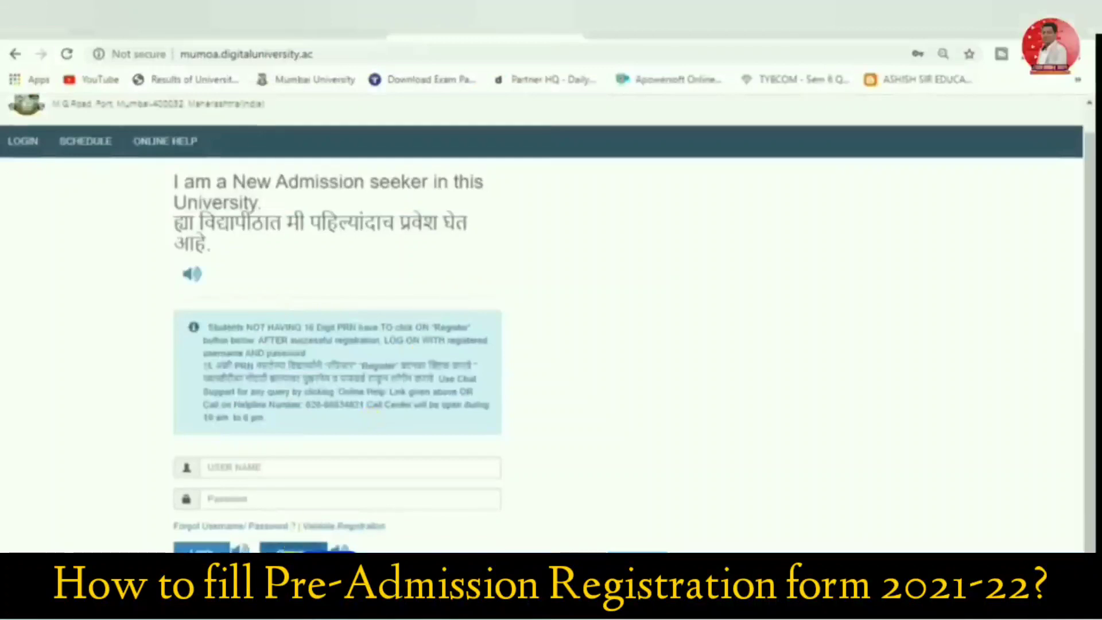
{"action": "left_click", "coordinate": [305, 545]}
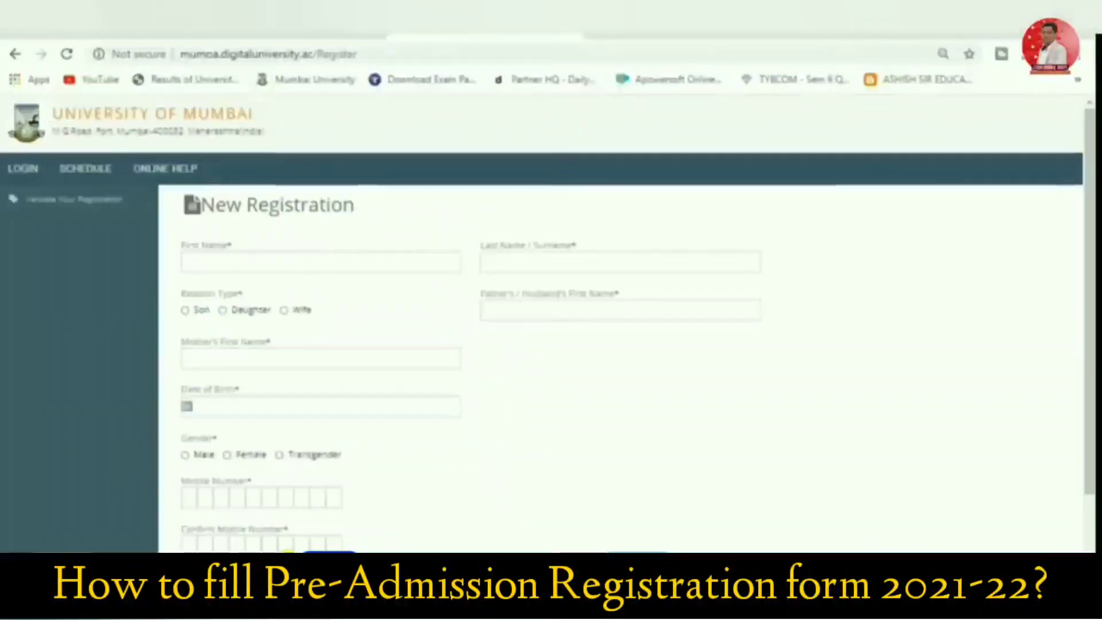
Enter the applicant's first name and surname, set the relation type to Son, and fill in the father's and mother's first names
{"action": "left_click", "coordinate": [212, 264]}
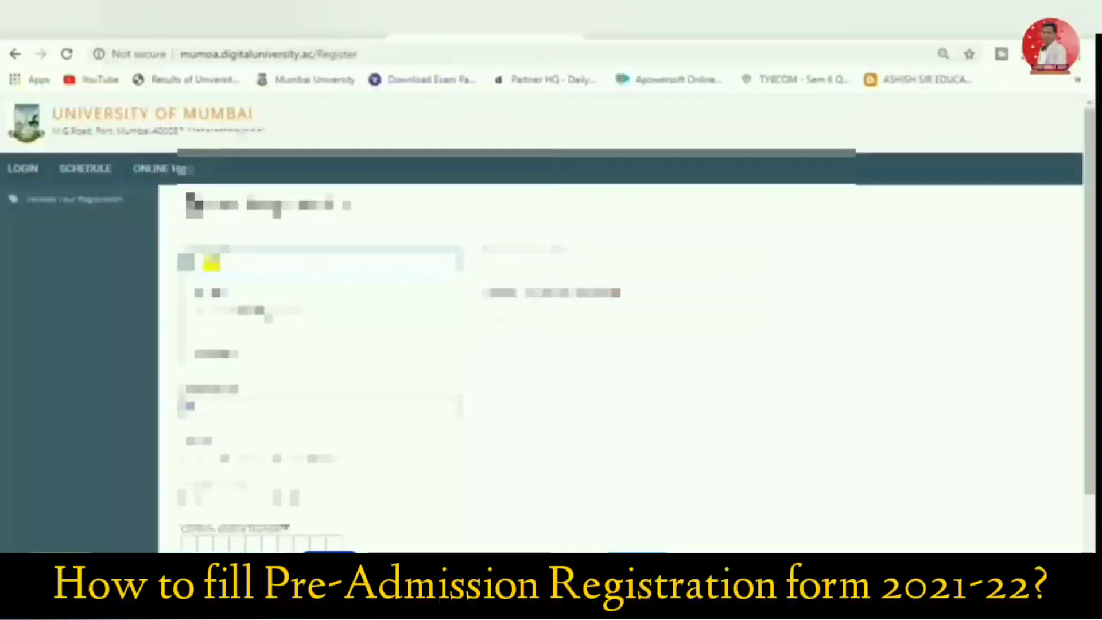
{"action": "type", "text": "abc"}
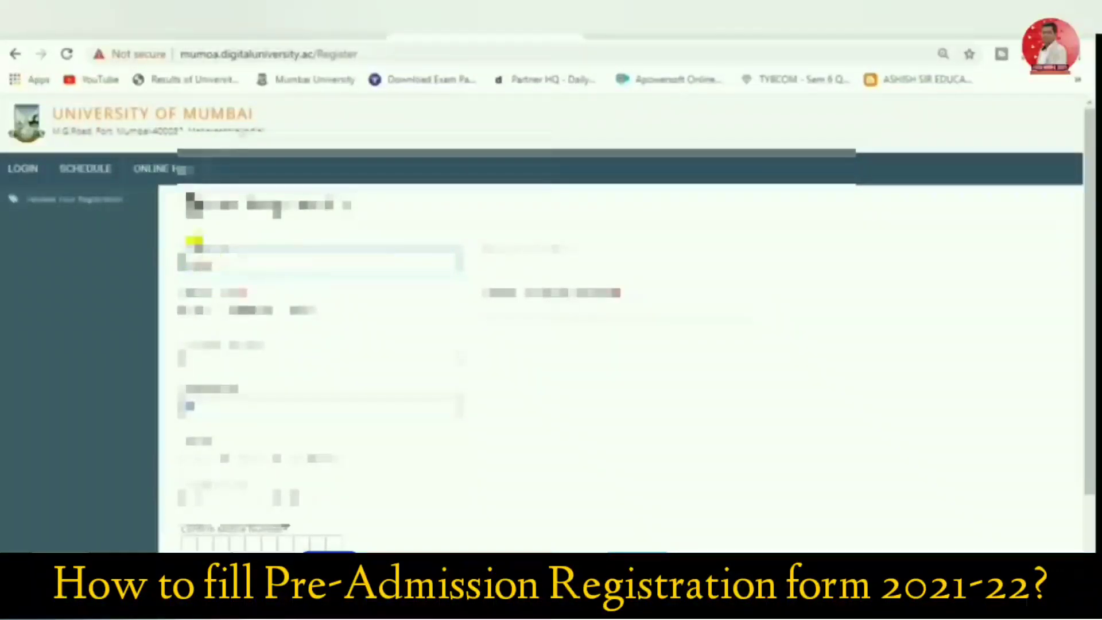
{"action": "left_click", "coordinate": [546, 261]}
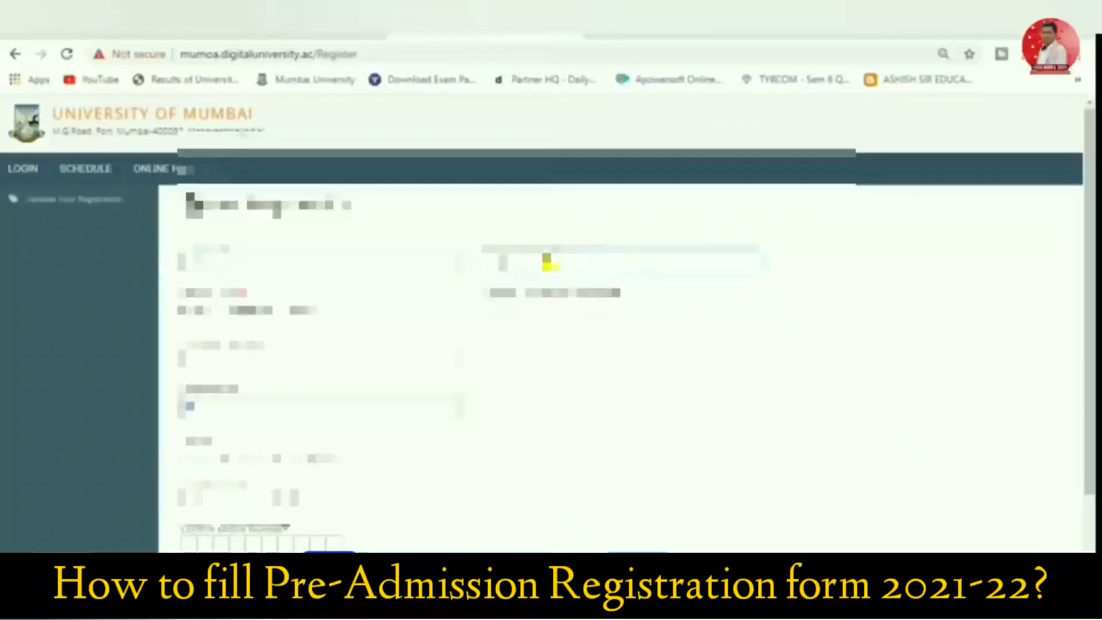
{"action": "left_click", "coordinate": [542, 307]}
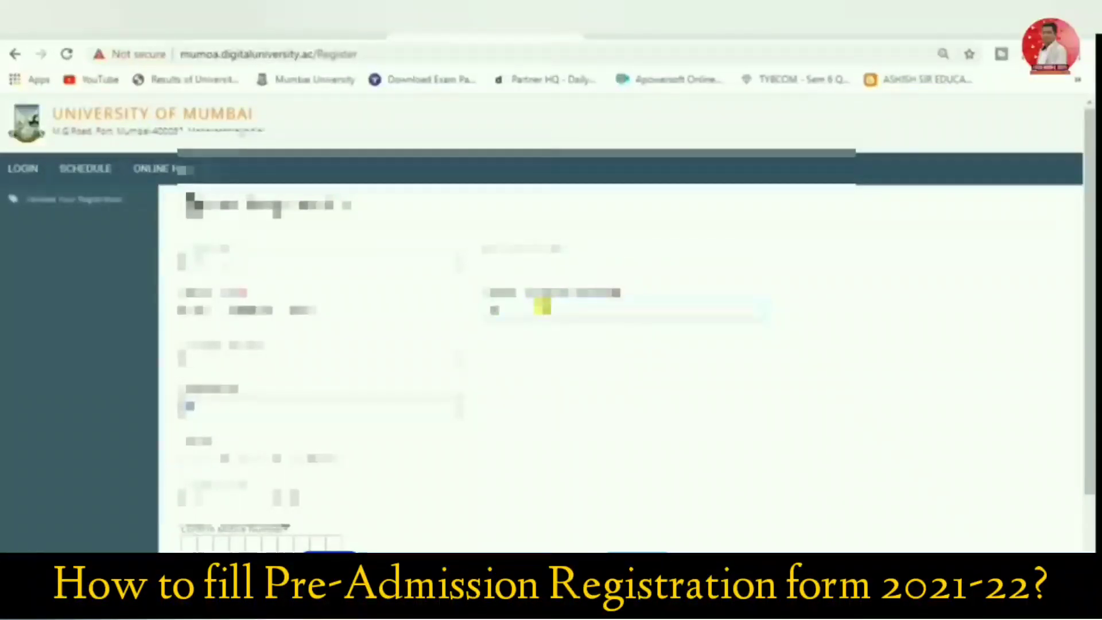
{"action": "type", "text": "ashish"}
{"action": "left_click", "coordinate": [238, 358]}
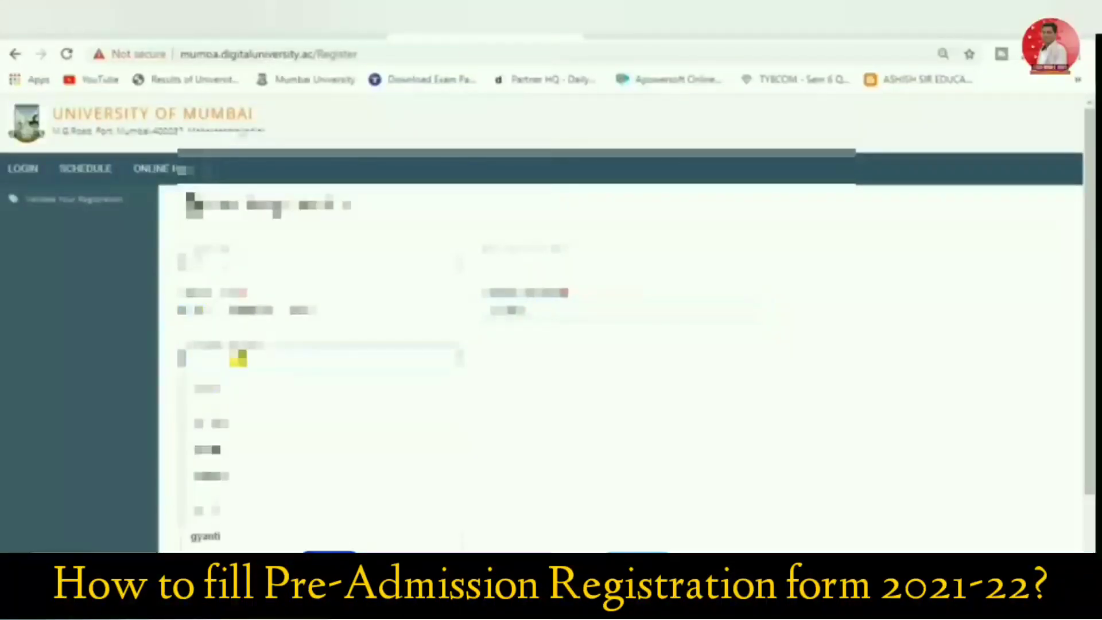
{"action": "type", "text": "sunitati"}
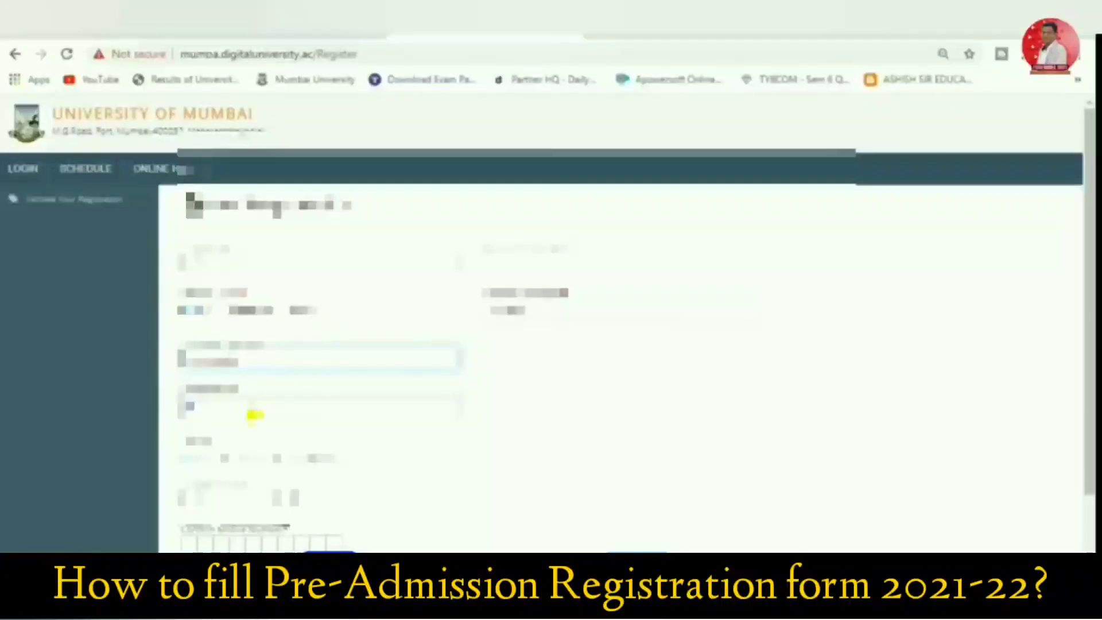
Choose the applicant's date of birth by year, month and day in the calendar
{"action": "left_click", "coordinate": [254, 412]}
{"action": "left_click", "coordinate": [243, 432]}
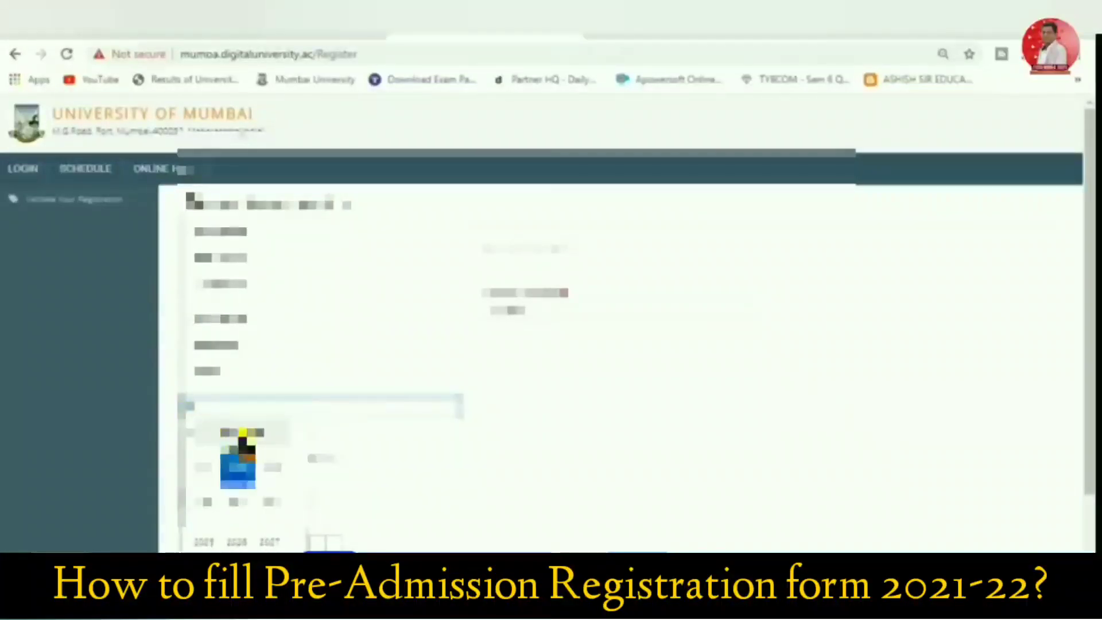
{"action": "left_click", "coordinate": [189, 433]}
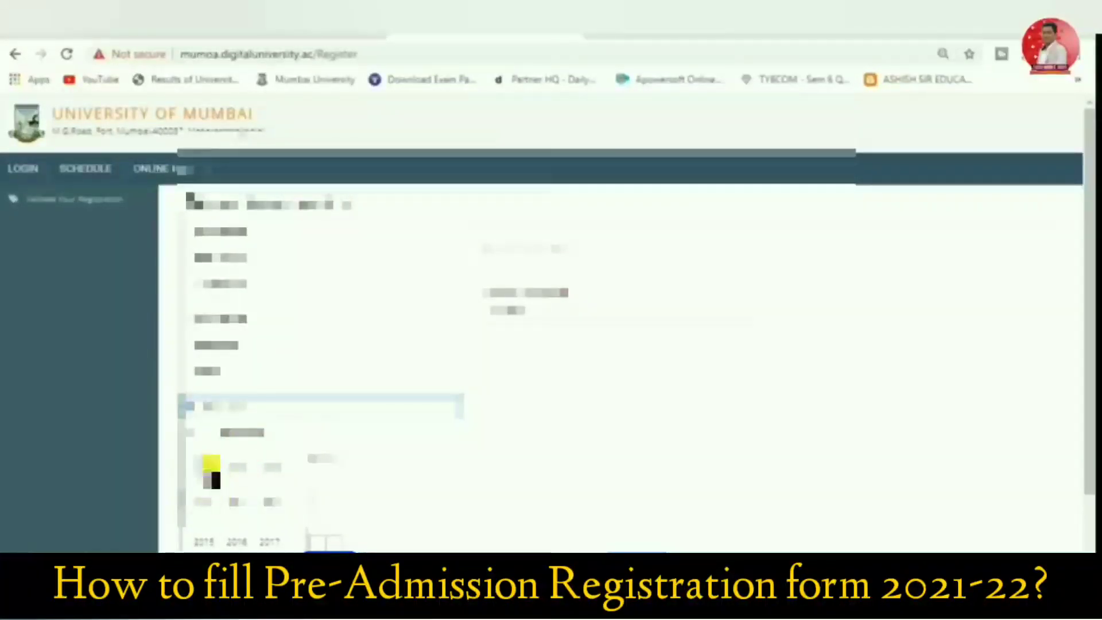
{"action": "left_click", "coordinate": [270, 468]}
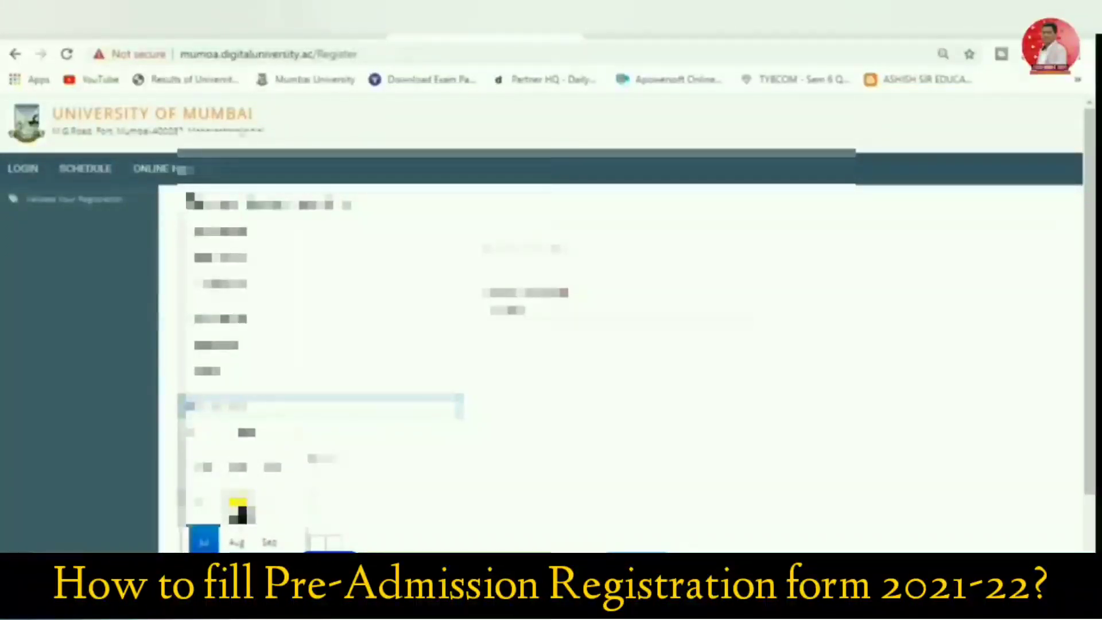
{"action": "left_click", "coordinate": [240, 505]}
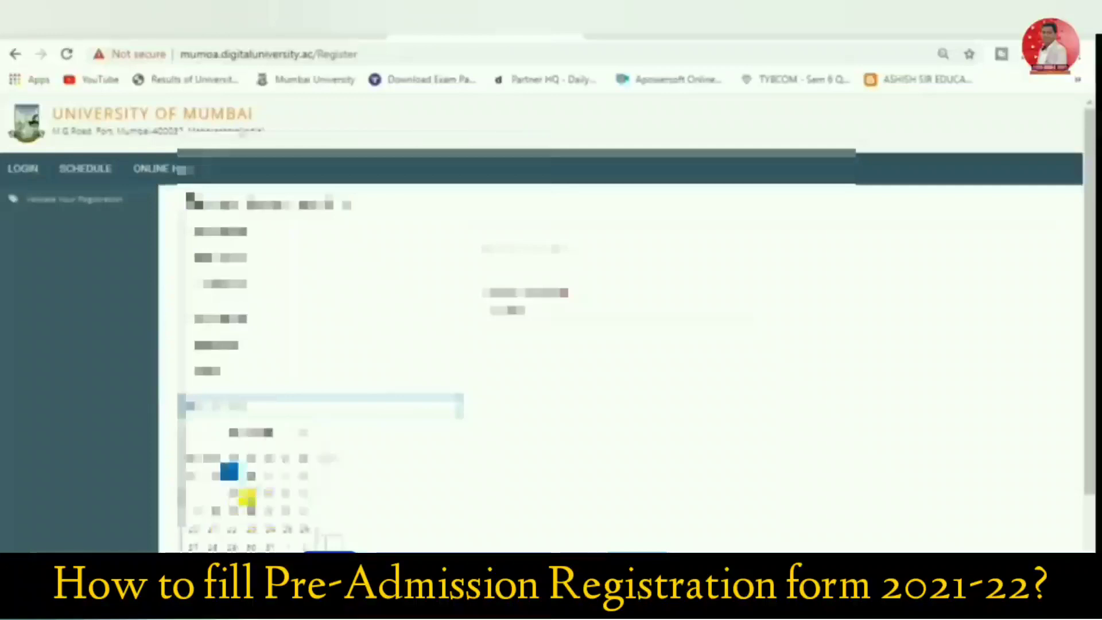
{"action": "left_click", "coordinate": [211, 514]}
{"action": "left_click", "coordinate": [395, 452]}
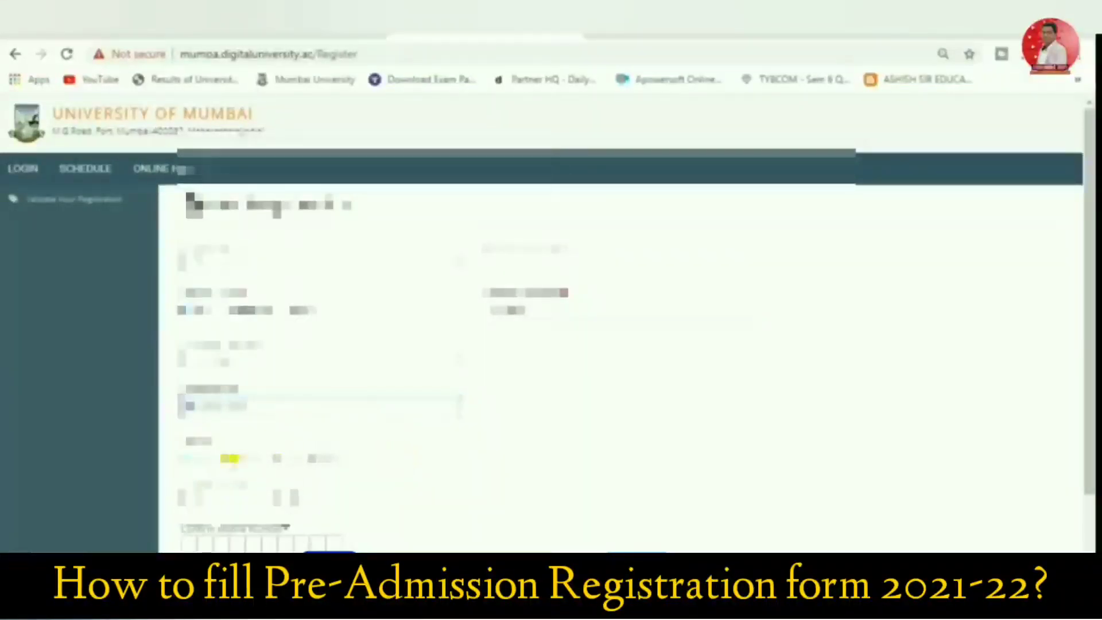
Enter and confirm the applicant's mobile number, and fill in the e-mail address
{"action": "scroll", "coordinate": [202, 485], "scroll_direction": "down", "scroll_amount": 2}
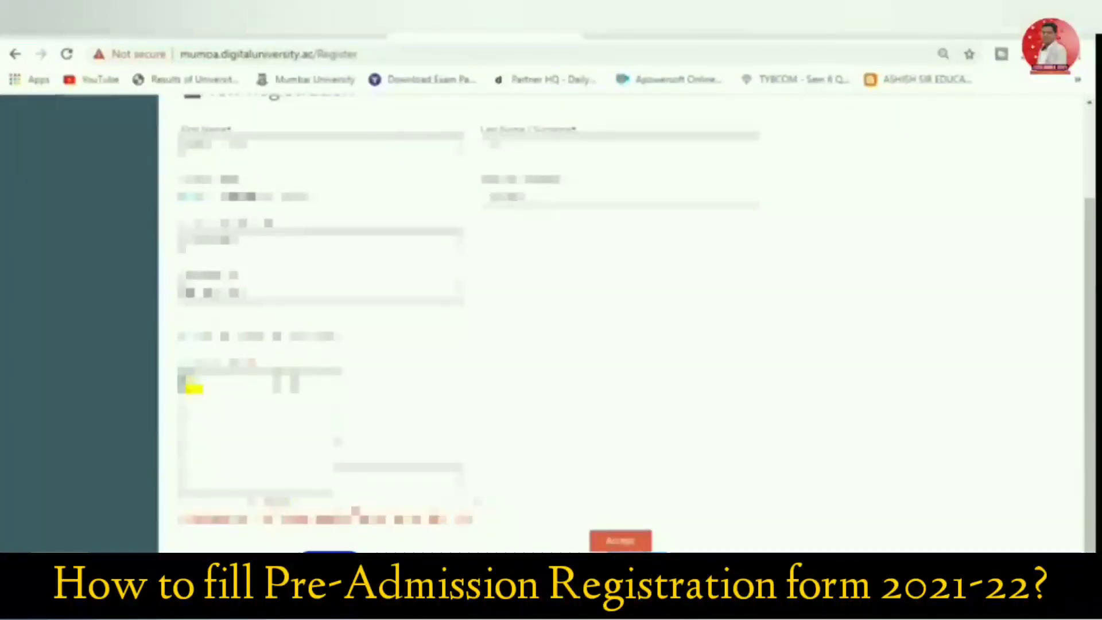
{"action": "type", "text": "9876543210"}
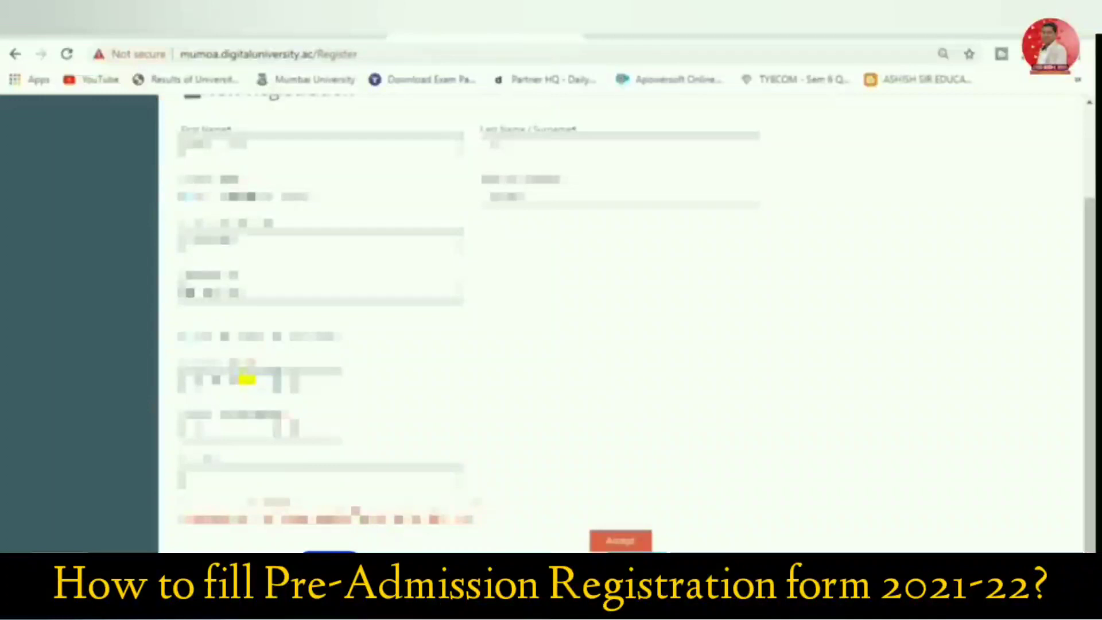
{"action": "left_click", "coordinate": [202, 475]}
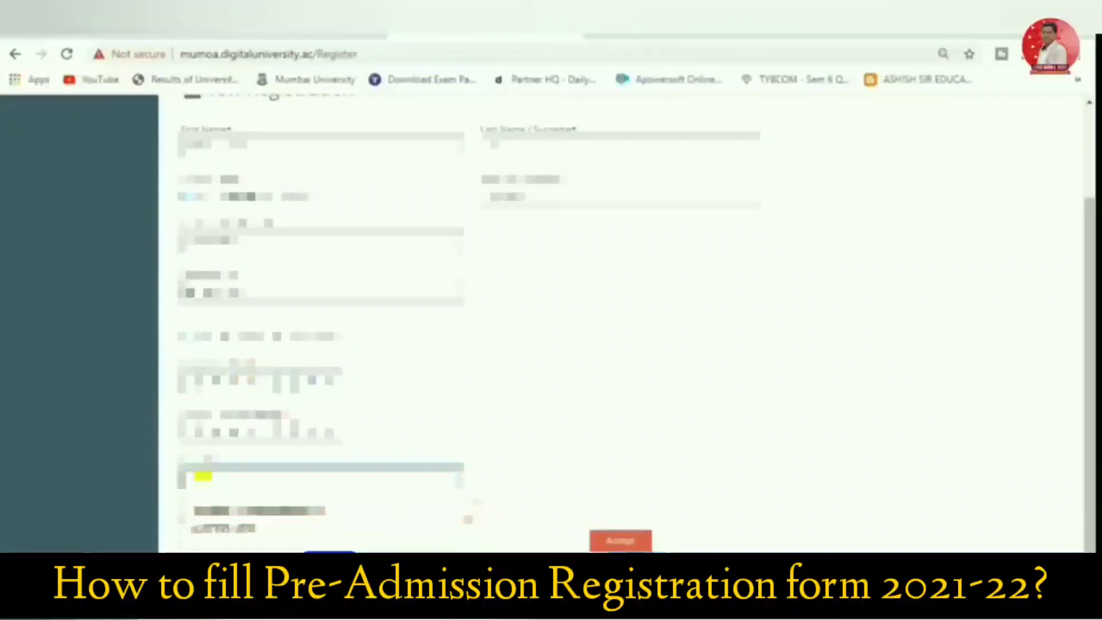
{"action": "left_click", "coordinate": [203, 476]}
{"action": "double_click", "coordinate": [203, 476]}
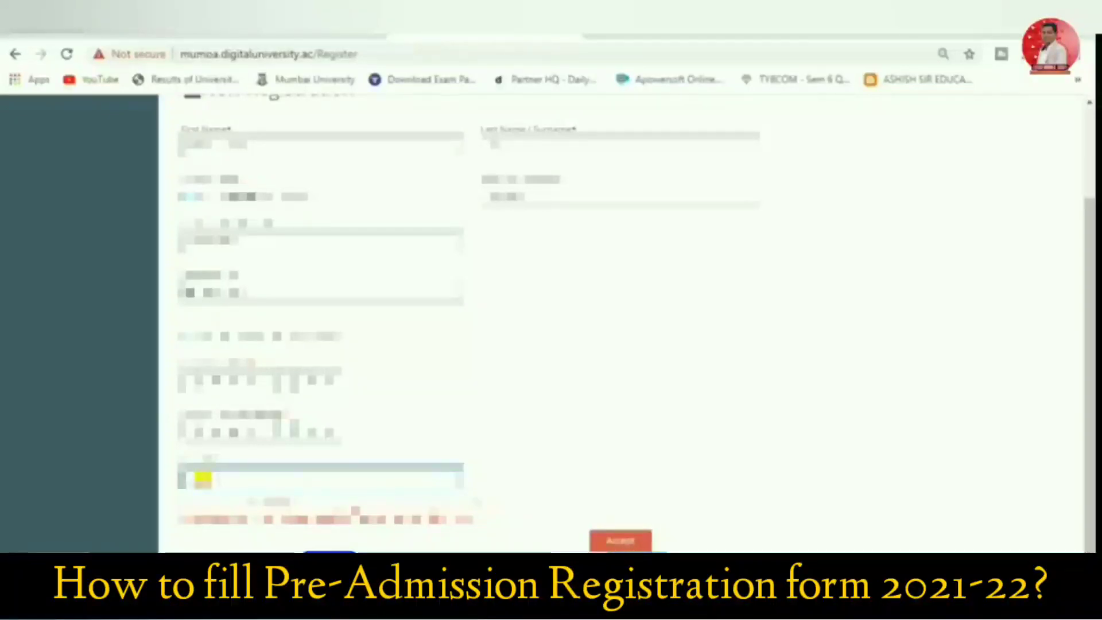
{"action": "key", "text": "ctrl+v"}
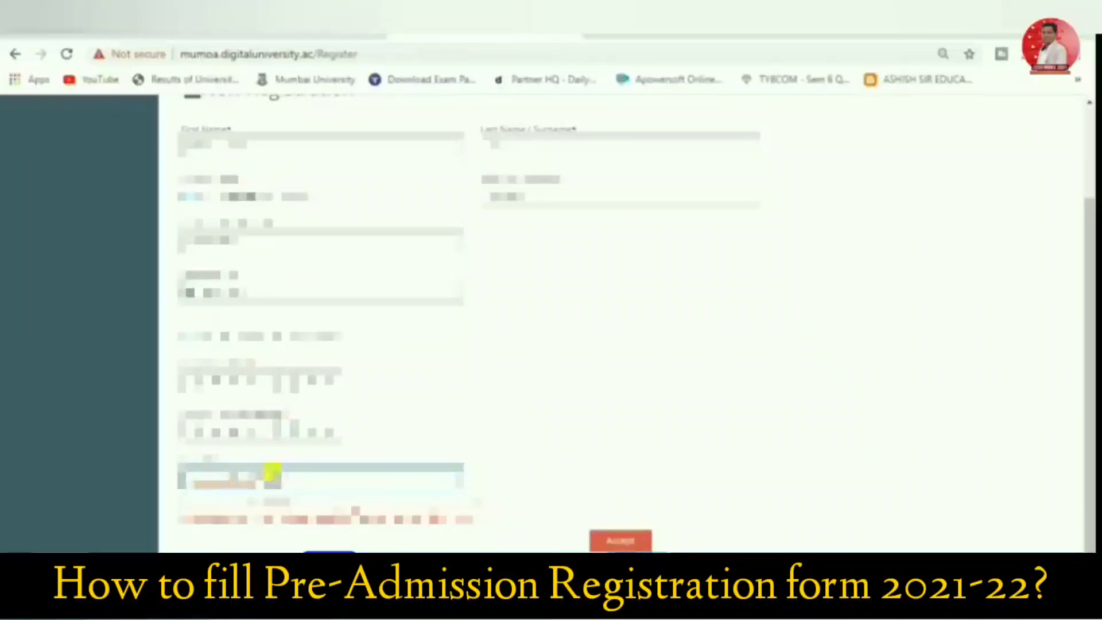
Accept the Candidate/Student Agreement, confirming the prospectus and admission rules were read, and submit the registration
{"action": "left_click", "coordinate": [619, 541]}
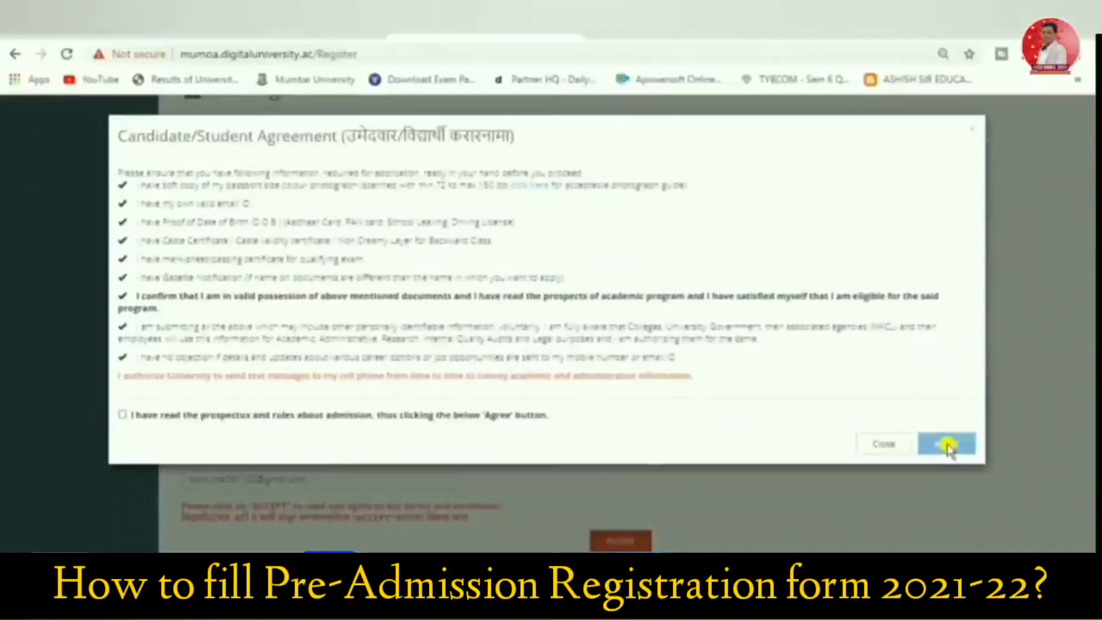
{"action": "left_click", "coordinate": [124, 416]}
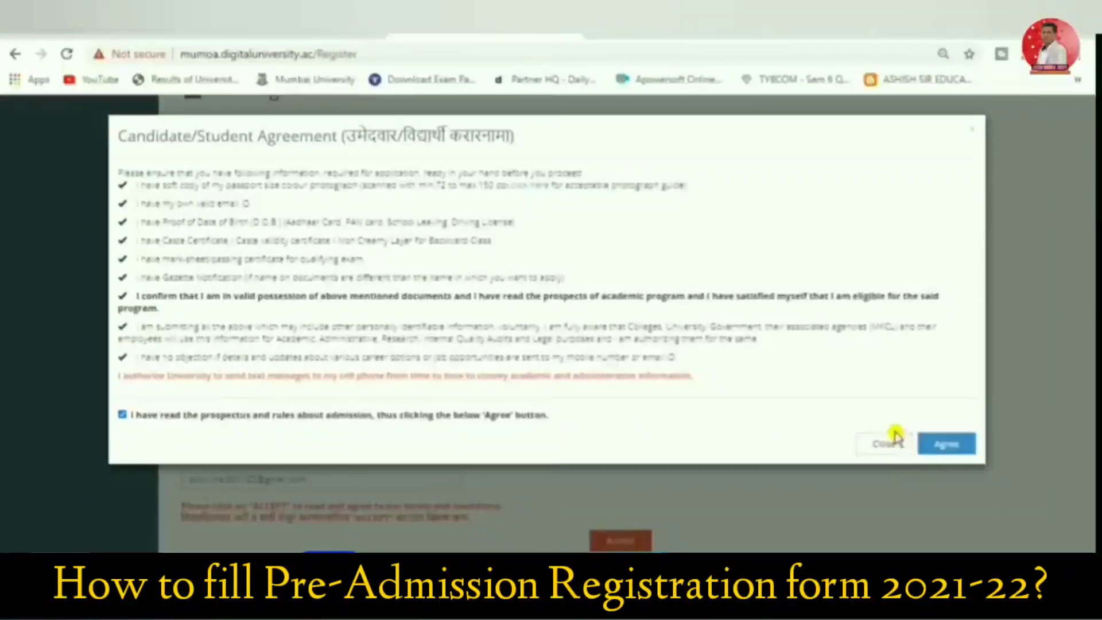
{"action": "left_click", "coordinate": [947, 446]}
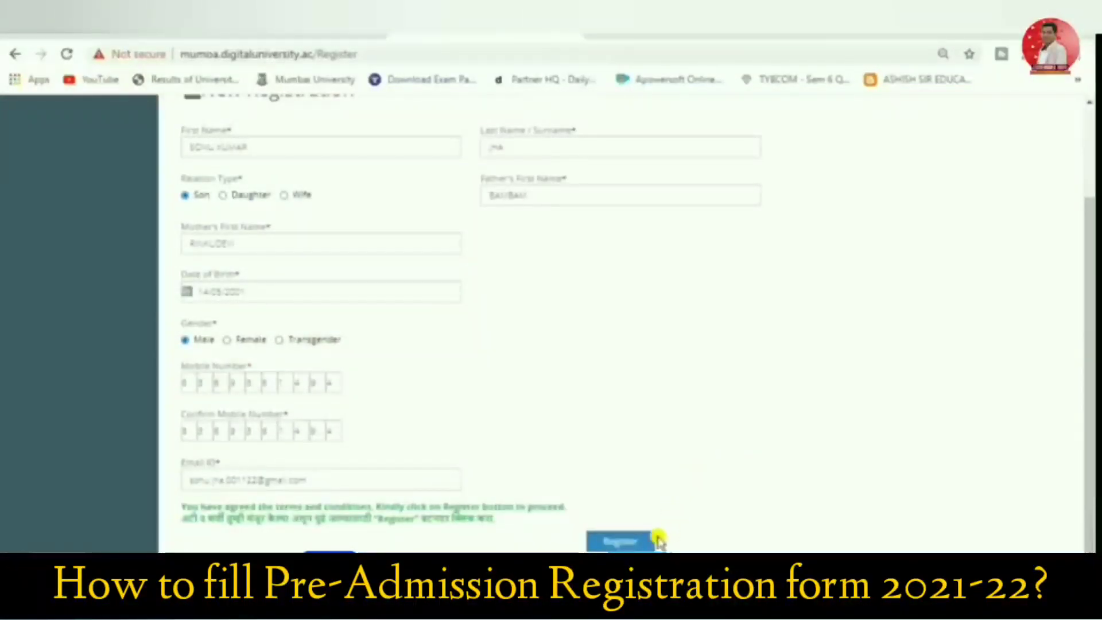
{"action": "left_click", "coordinate": [627, 539]}
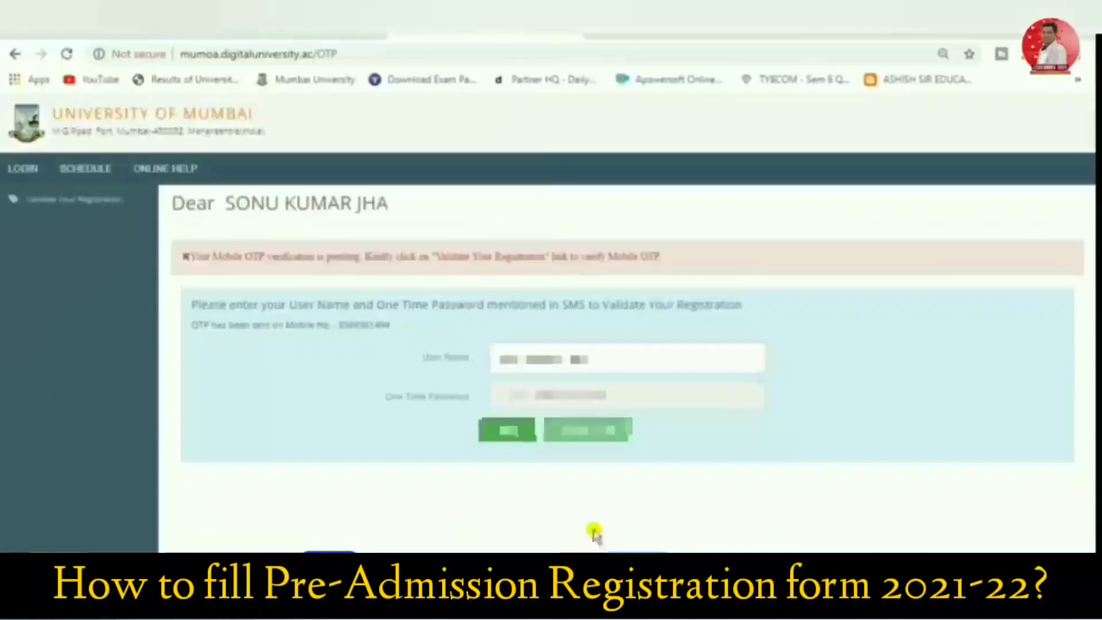
Have the mobile OTP resent, enter the one-time password and verify it to validate the registration
{"action": "left_click", "coordinate": [567, 402]}
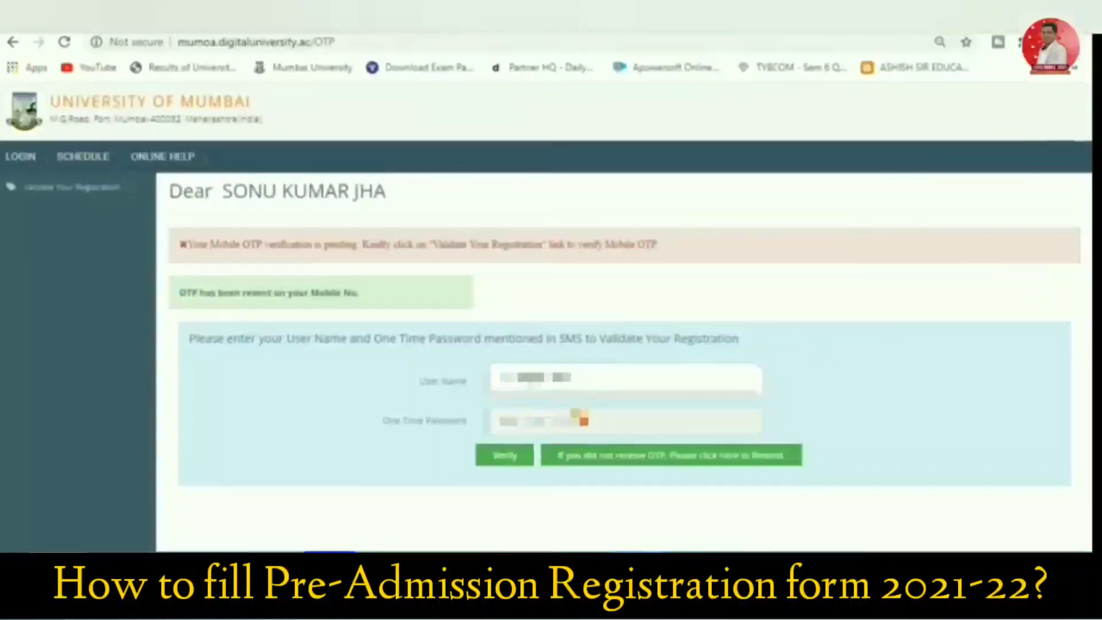
{"action": "left_click", "coordinate": [583, 416]}
{"action": "key", "text": "BackSpace"}
{"action": "key", "text": "BackSpace"}
{"action": "key", "text": "BackSpace"}
{"action": "key", "text": "BackSpace"}
{"action": "key", "text": "BackSpace"}
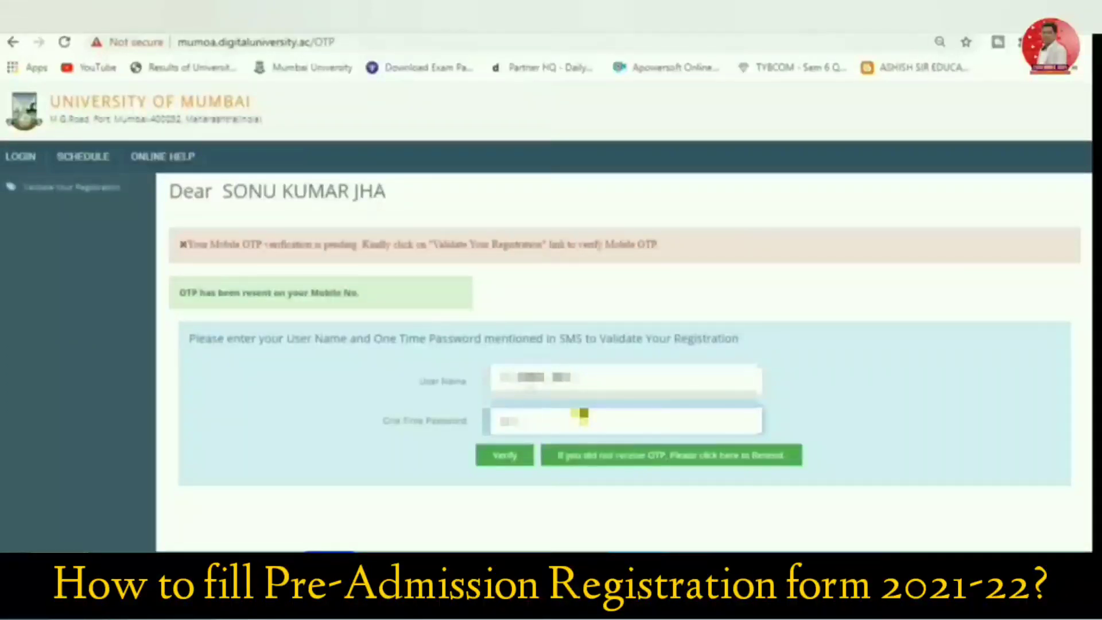
{"action": "left_click", "coordinate": [508, 465]}
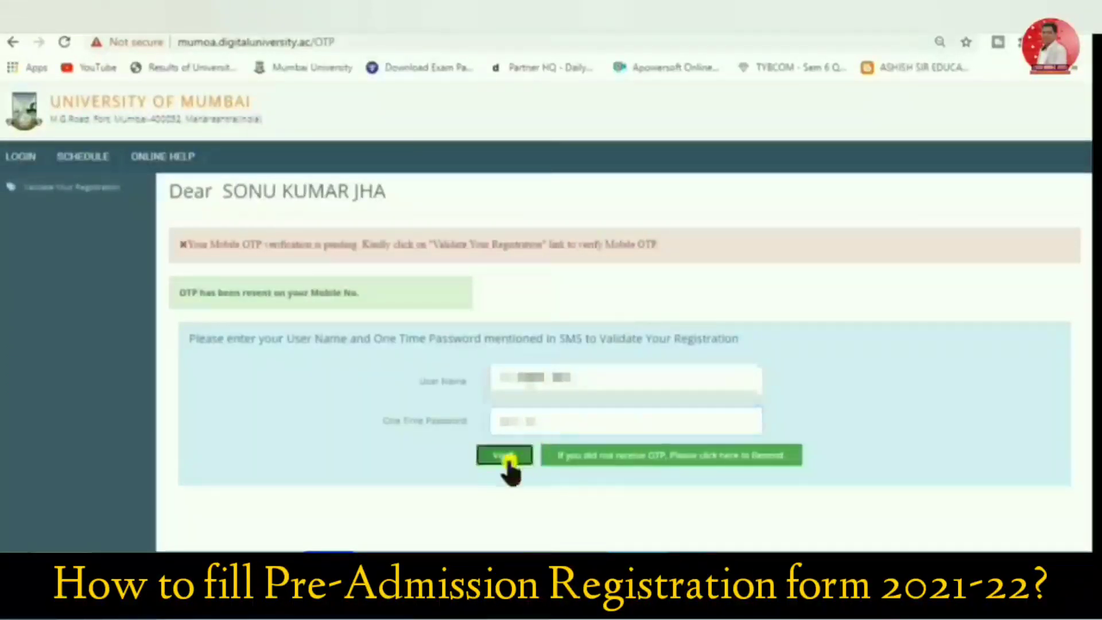
Enter and confirm a new account password, and save it for the registered account
{"action": "left_click", "coordinate": [533, 287]}
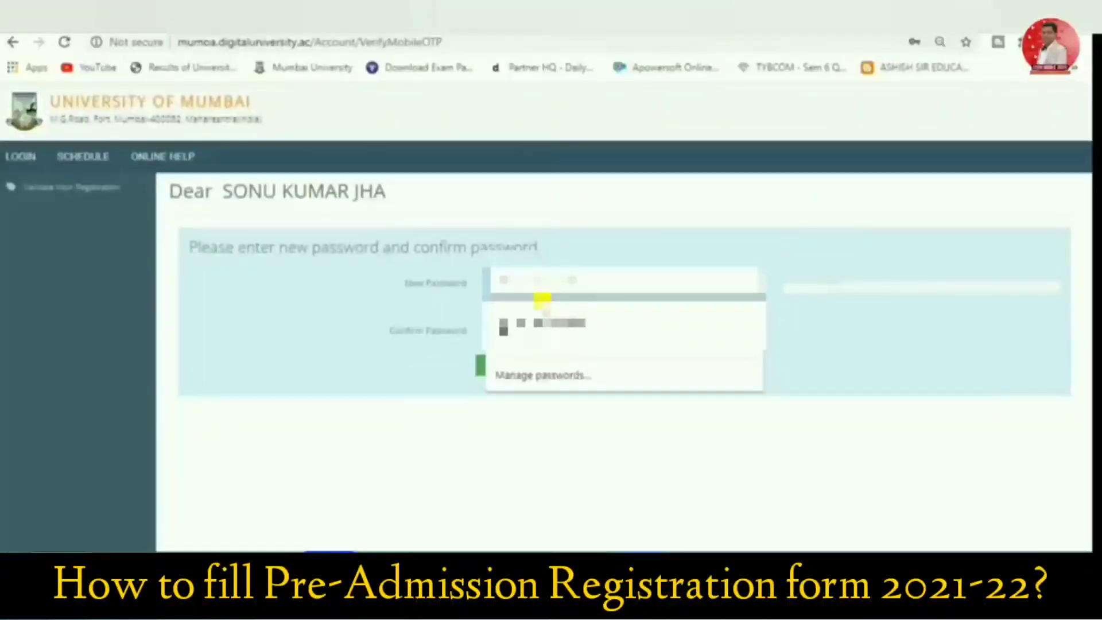
{"action": "type", "text": "•"}
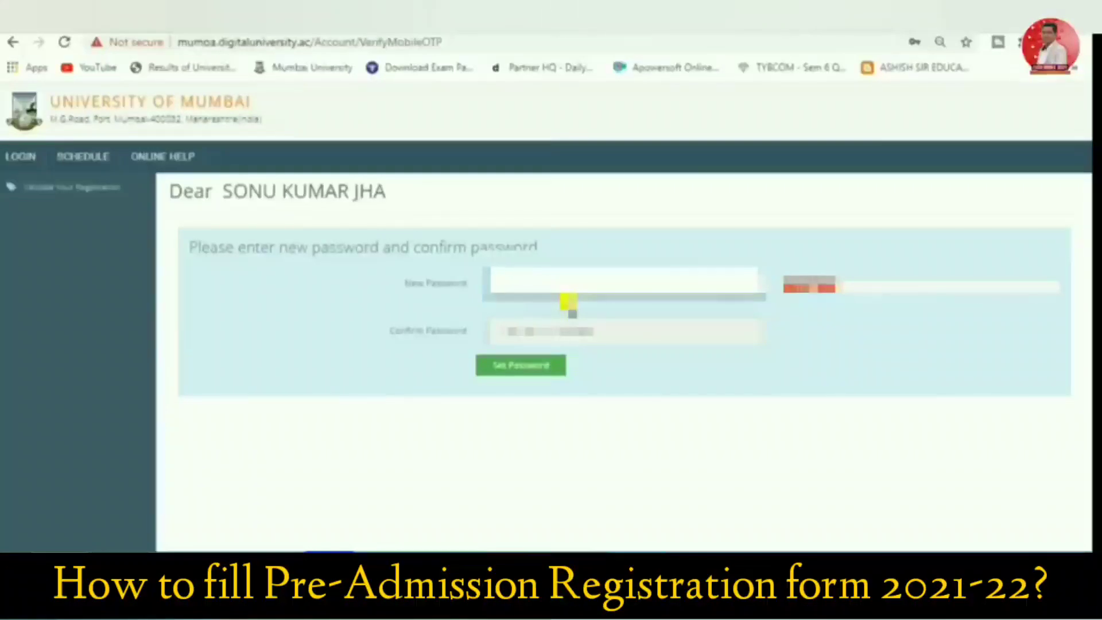
{"action": "type", "text": "••"}
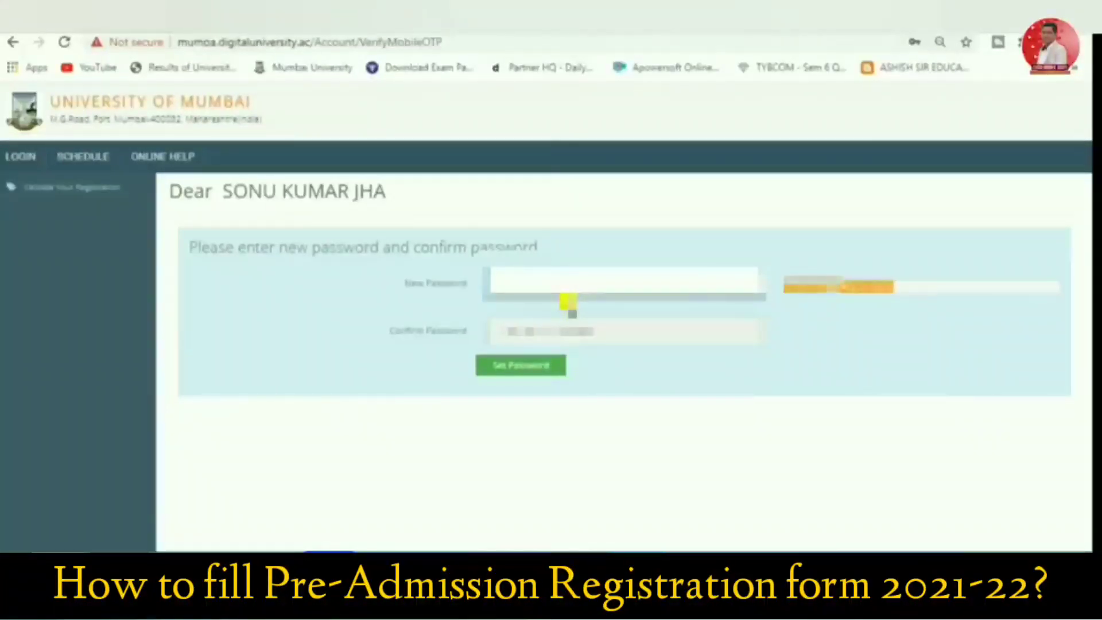
{"action": "left_click", "coordinate": [559, 331]}
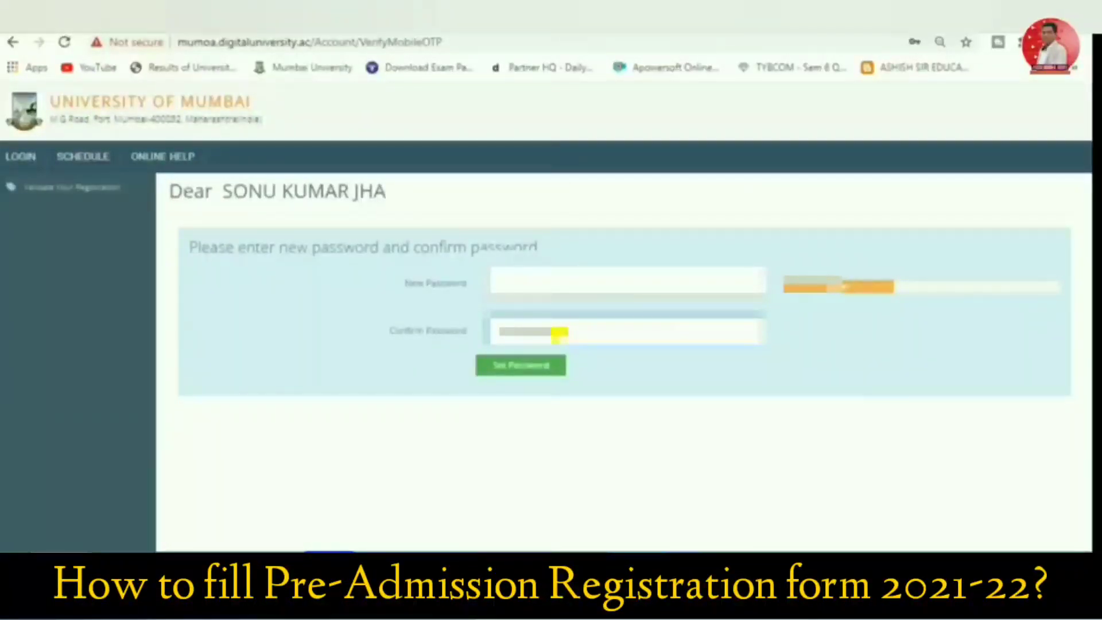
{"action": "left_click", "coordinate": [542, 371]}
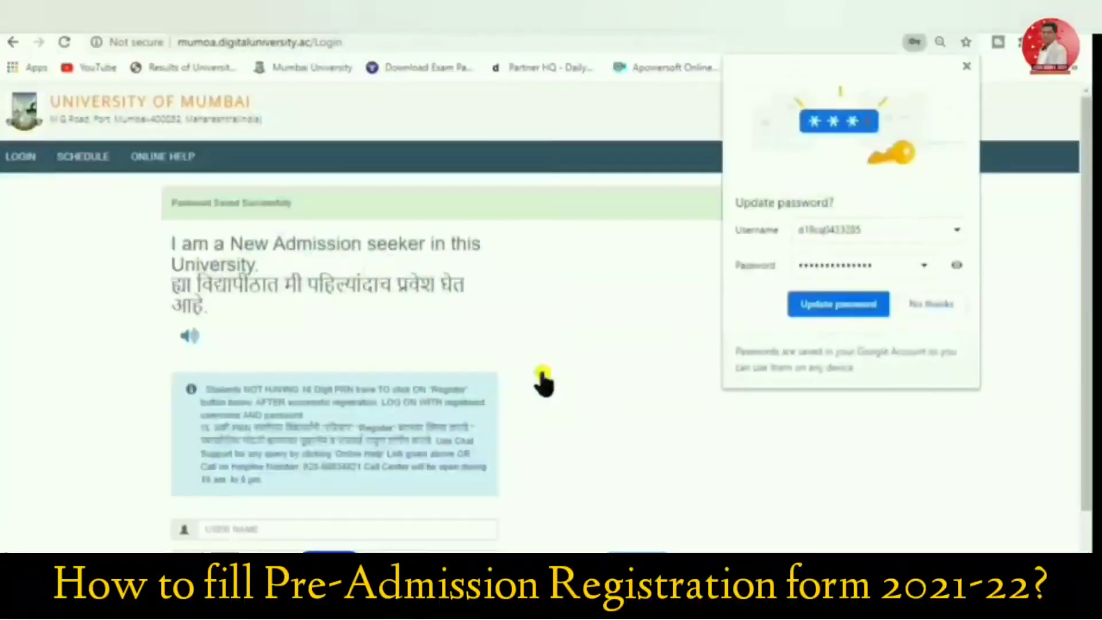
{"action": "scroll", "coordinate": [624, 290], "scroll_direction": "down", "scroll_amount": 1}
{"action": "left_click", "coordinate": [922, 309]}
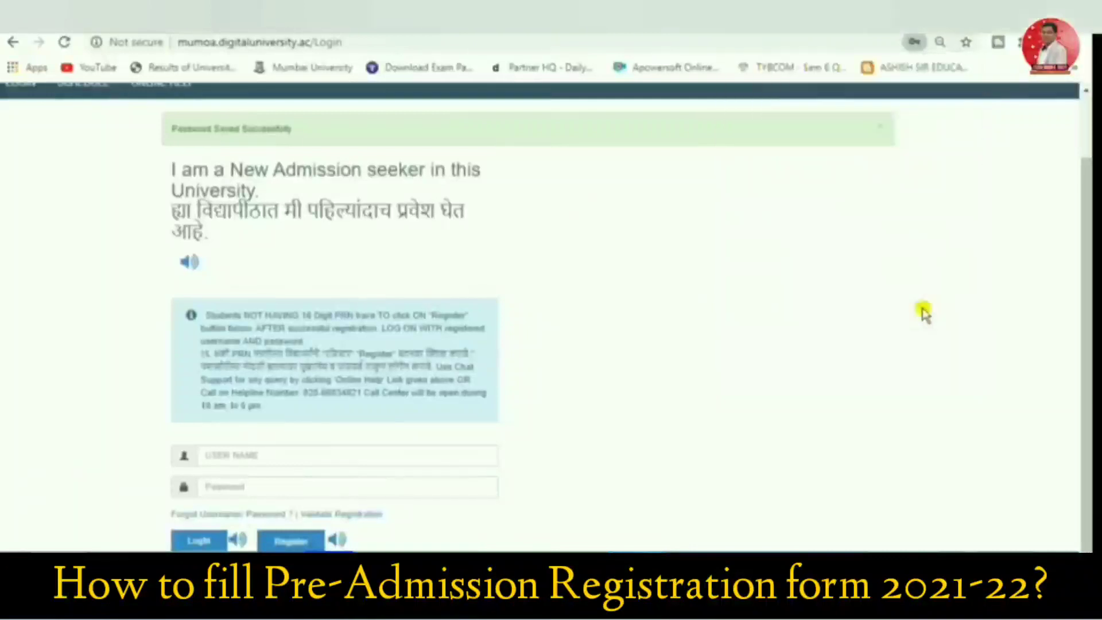
Log in to the portal with the registered username and the account password
{"action": "left_click", "coordinate": [281, 459]}
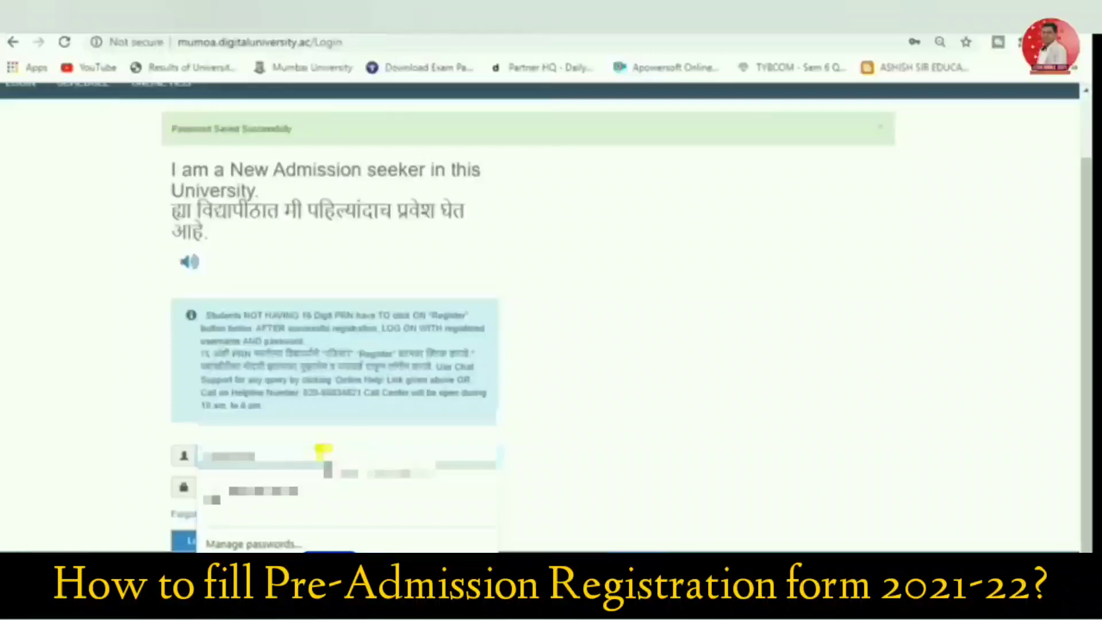
{"action": "type", "text": "a"}
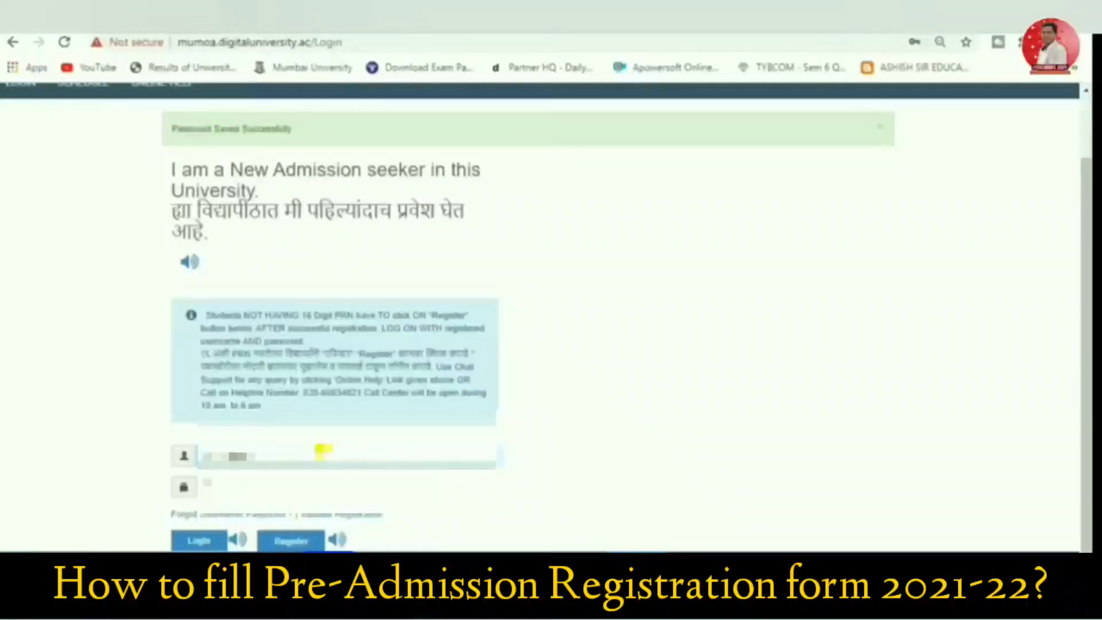
{"action": "left_click", "coordinate": [317, 491]}
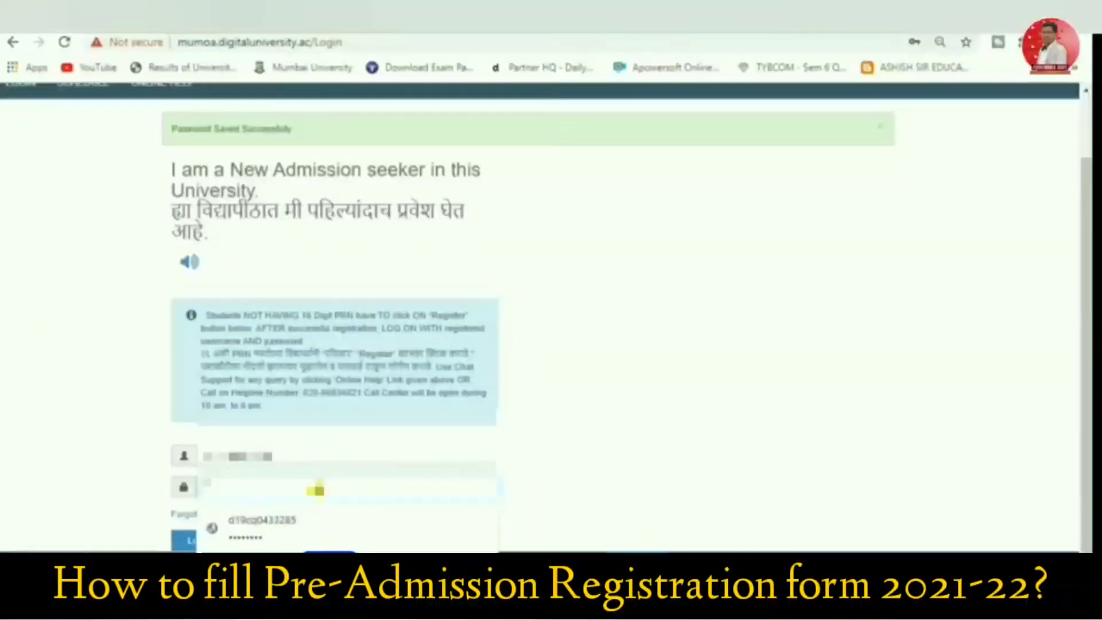
{"action": "type", "text": "•"}
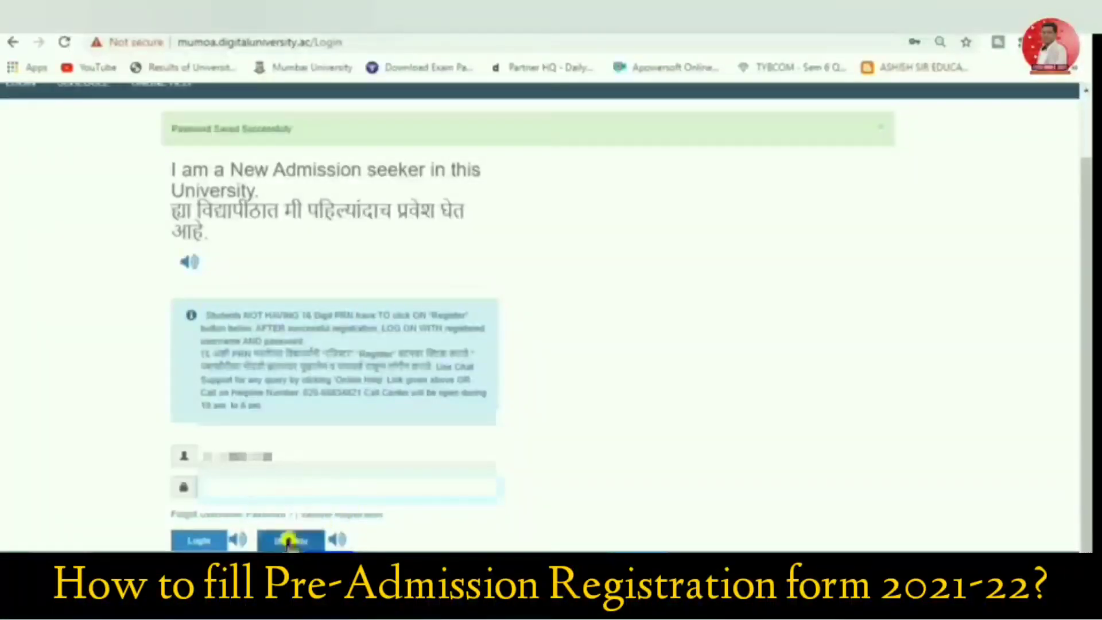
{"action": "left_click", "coordinate": [197, 541]}
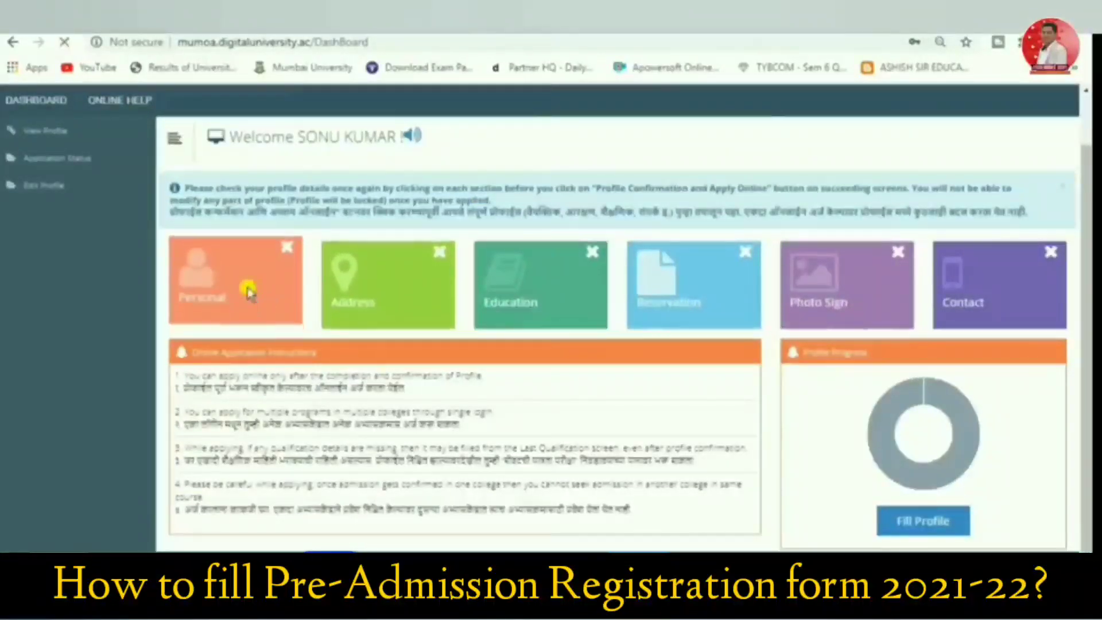
Open the Personal section of the applicant profile to fill in the personal details
{"action": "left_click", "coordinate": [249, 294]}
{"action": "scroll", "coordinate": [253, 295], "scroll_direction": "down", "scroll_amount": 3}
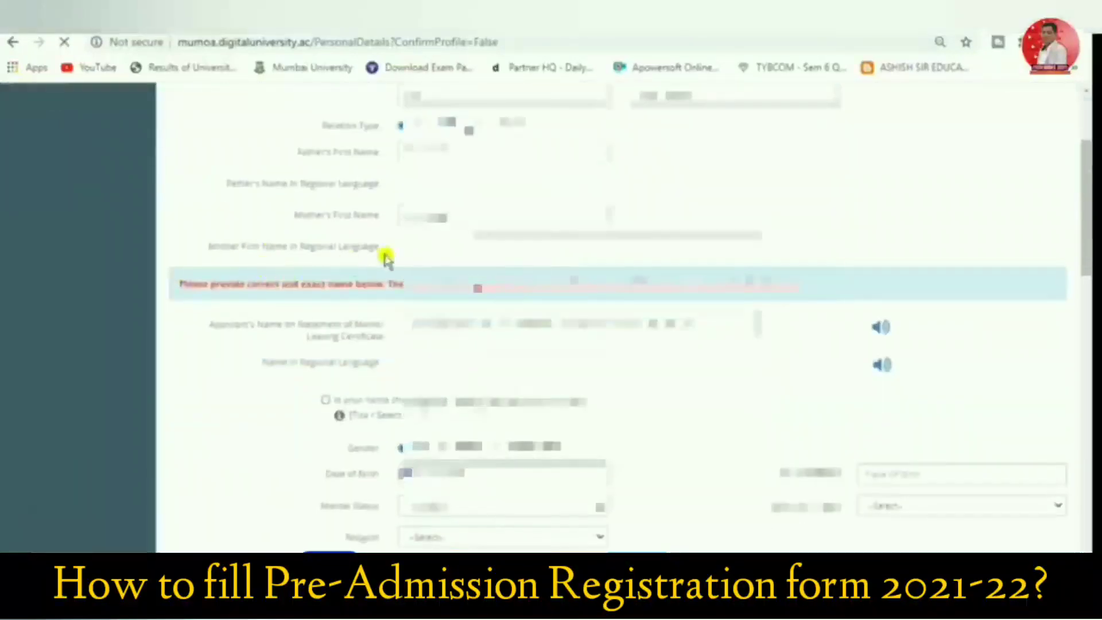
{"action": "scroll", "coordinate": [381, 253], "scroll_direction": "up", "scroll_amount": 2}
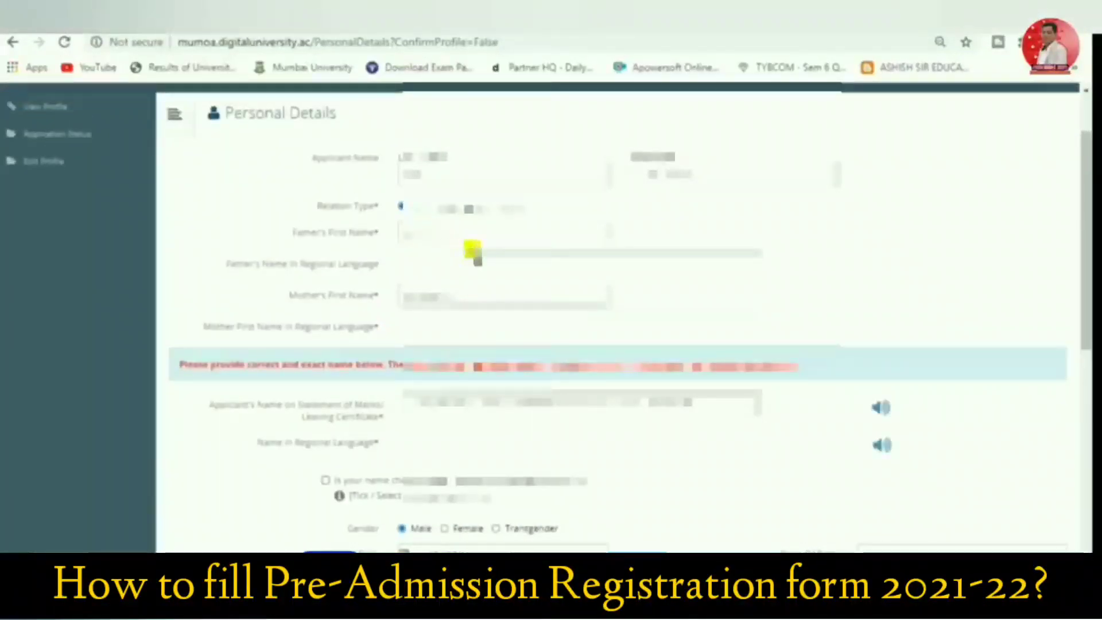
Fill in the father's and mother's first names in the regional language, correcting the father's entry
{"action": "left_click", "coordinate": [515, 266]}
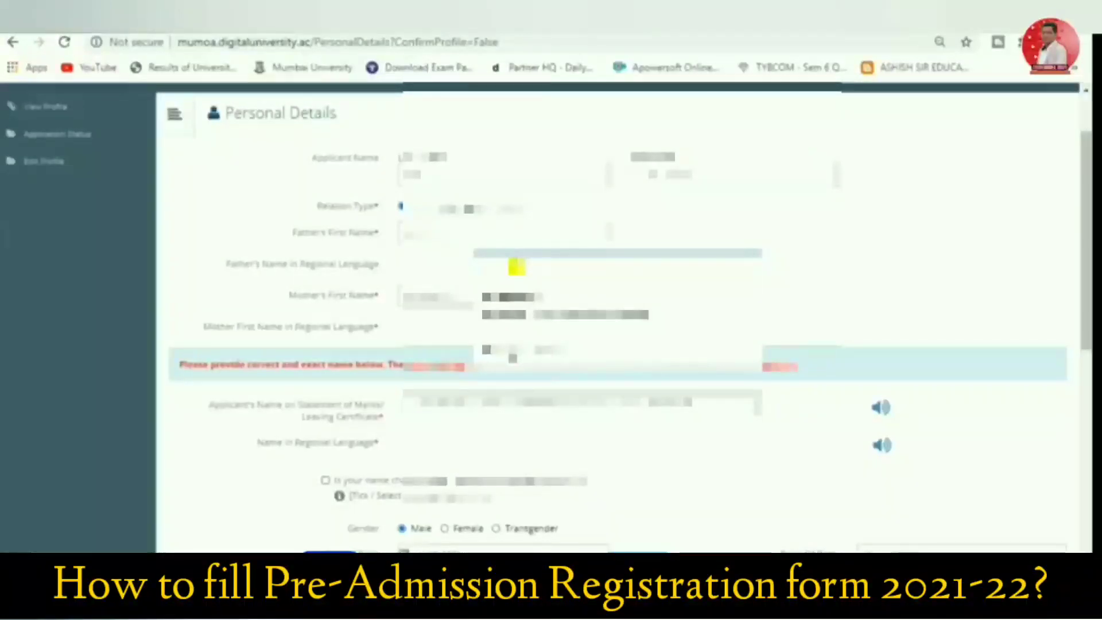
{"action": "type", "text": "r"}
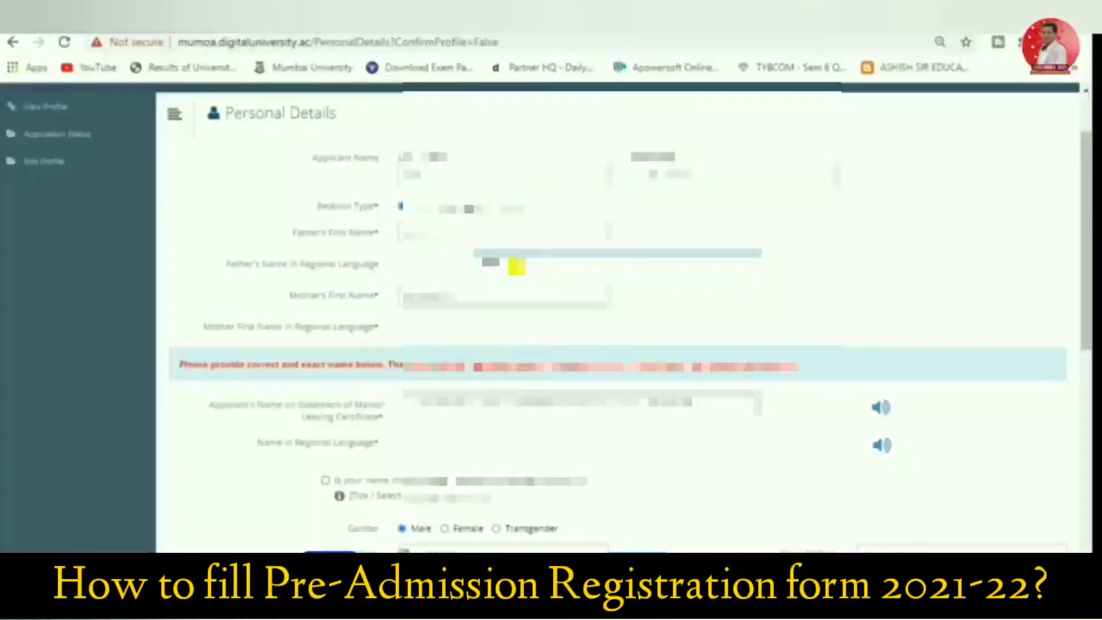
{"action": "key", "text": "Tab"}
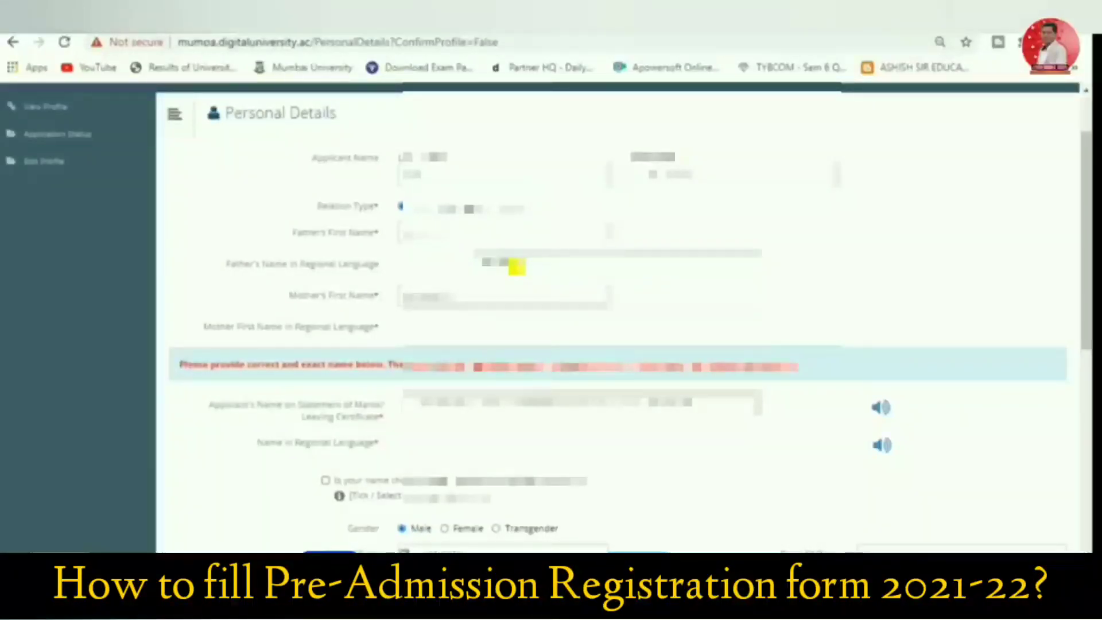
{"action": "left_click", "coordinate": [517, 267]}
{"action": "key", "text": "BackSpace"}
{"action": "key", "text": "BackSpace"}
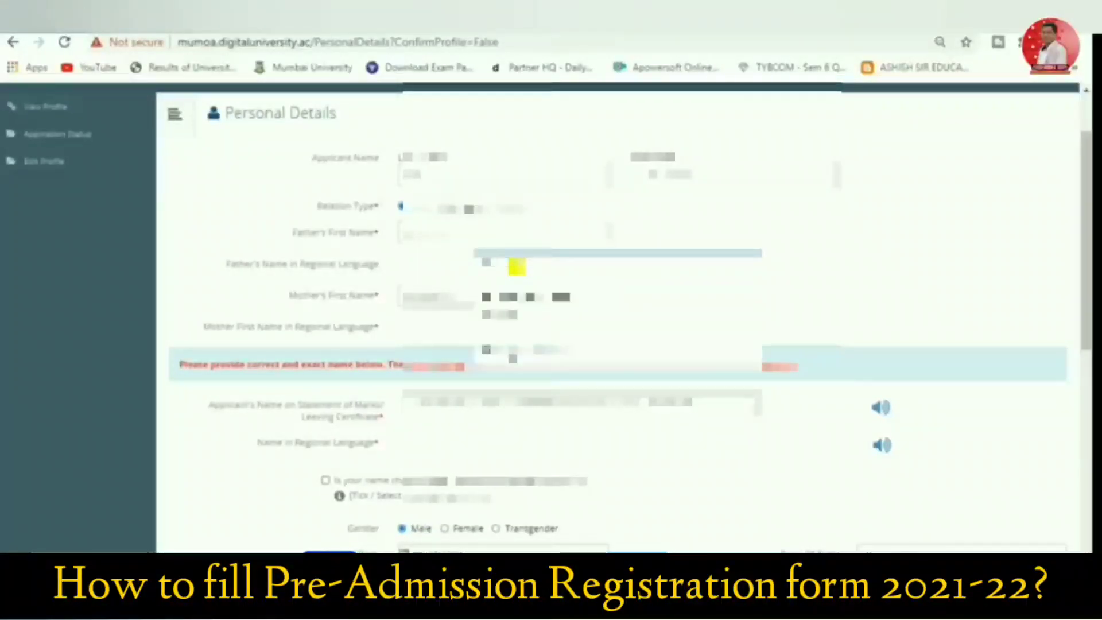
{"action": "type", "text": "ra"}
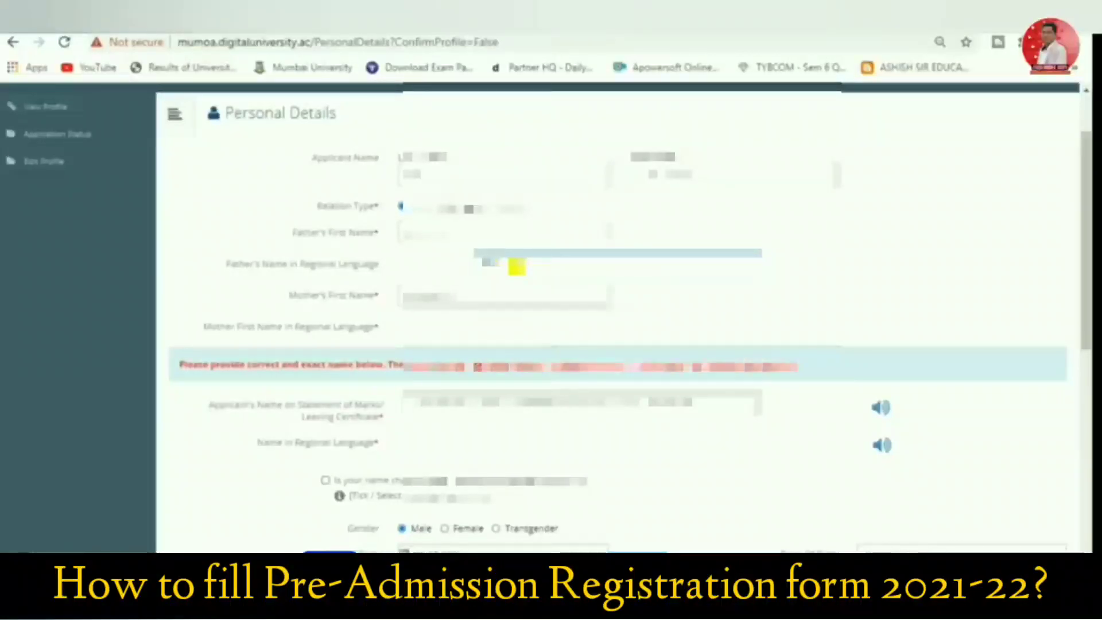
{"action": "type", "text": "m"}
{"action": "left_click", "coordinate": [516, 266]}
{"action": "key", "text": "BackSpace"}
{"action": "key", "text": "BackSpace"}
{"action": "key", "text": "BackSpace"}
{"action": "type", "text": "am"}
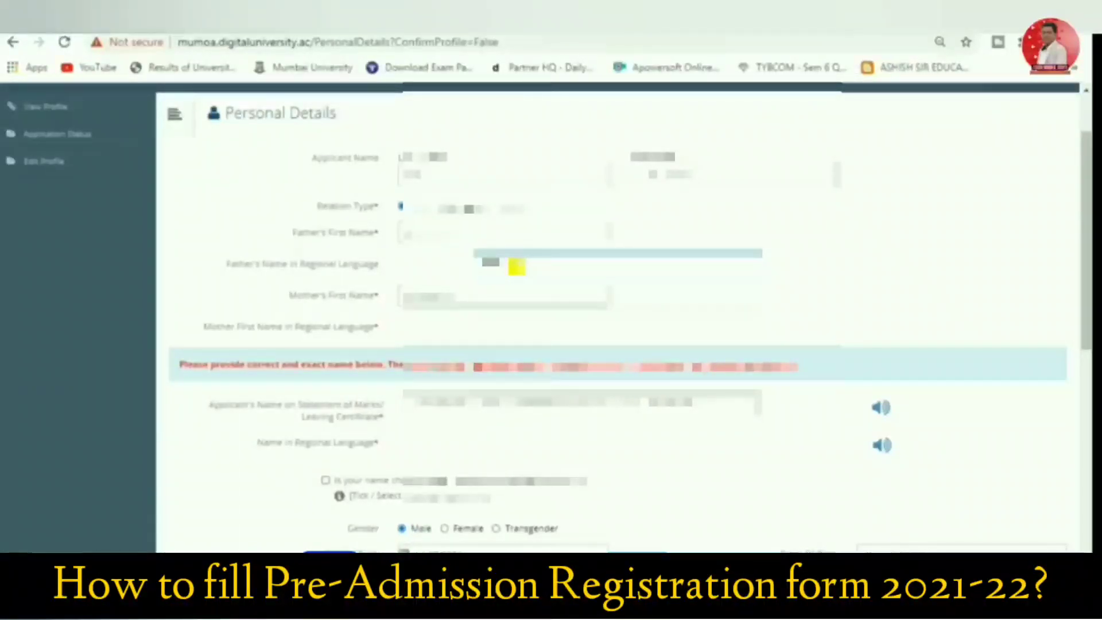
{"action": "left_click", "coordinate": [537, 325]}
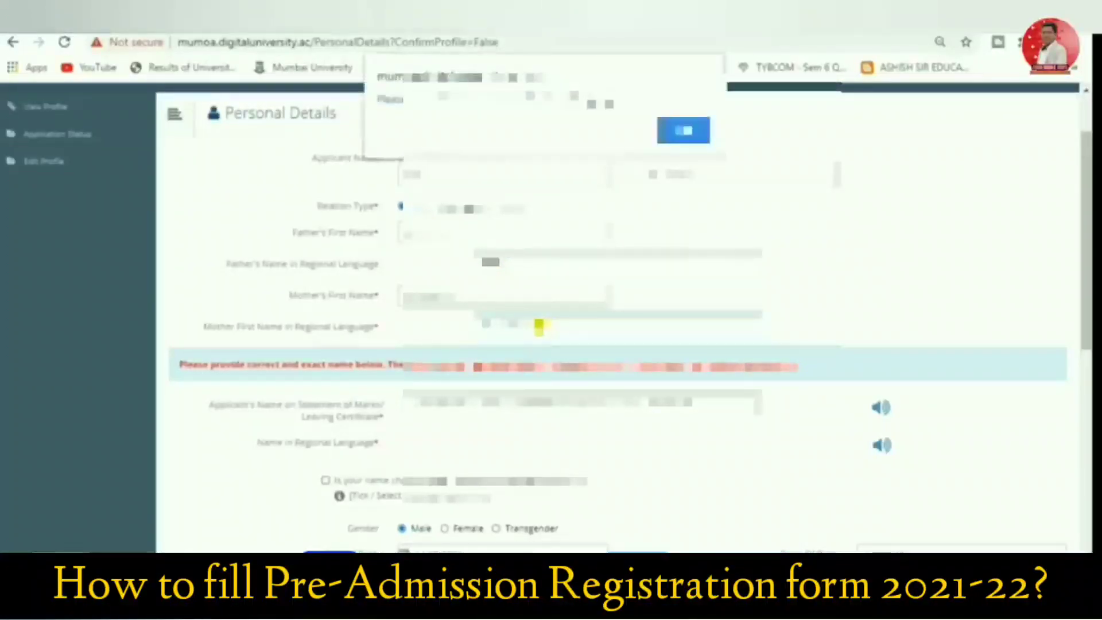
{"action": "key", "text": "Return"}
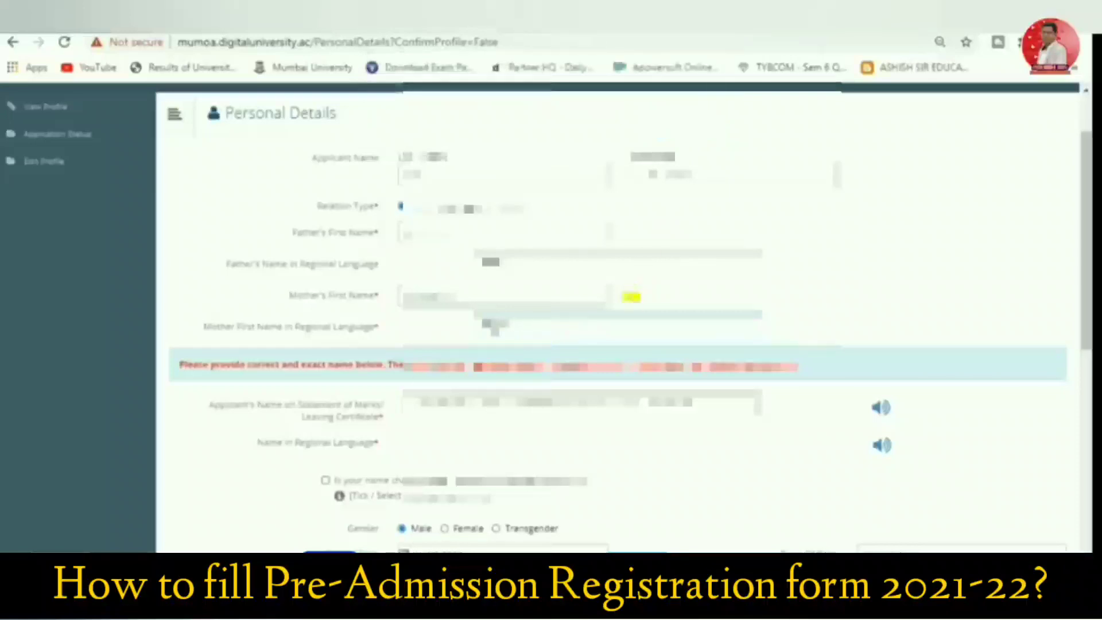
Enter the applicant's full name as on the Statement of Marks/Leaving Certificate, and give the name in the regional language
{"action": "scroll", "coordinate": [499, 345], "scroll_direction": "down", "scroll_amount": 1}
{"action": "scroll", "coordinate": [403, 317], "scroll_direction": "down", "scroll_amount": 1}
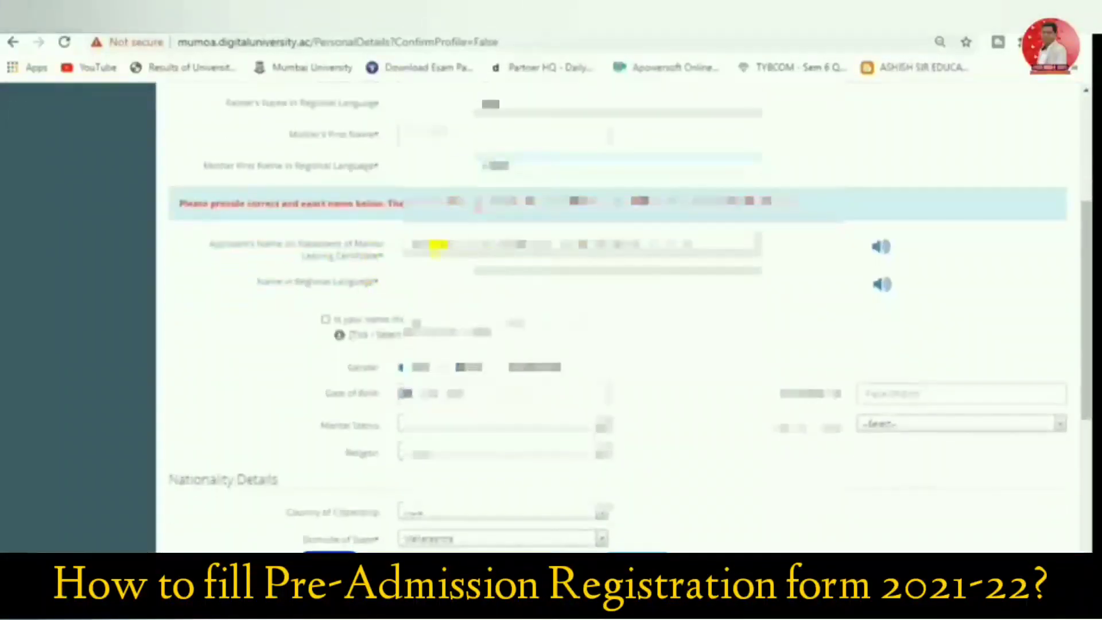
{"action": "left_click", "coordinate": [453, 245]}
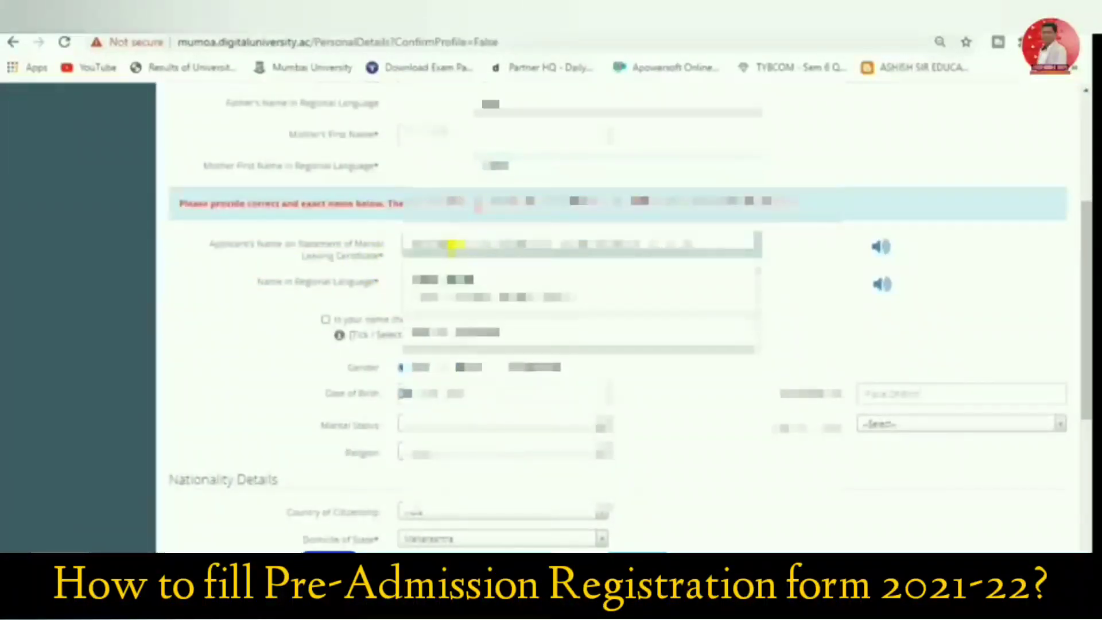
{"action": "left_click", "coordinate": [453, 245]}
{"action": "type", "text": "ASHISH"}
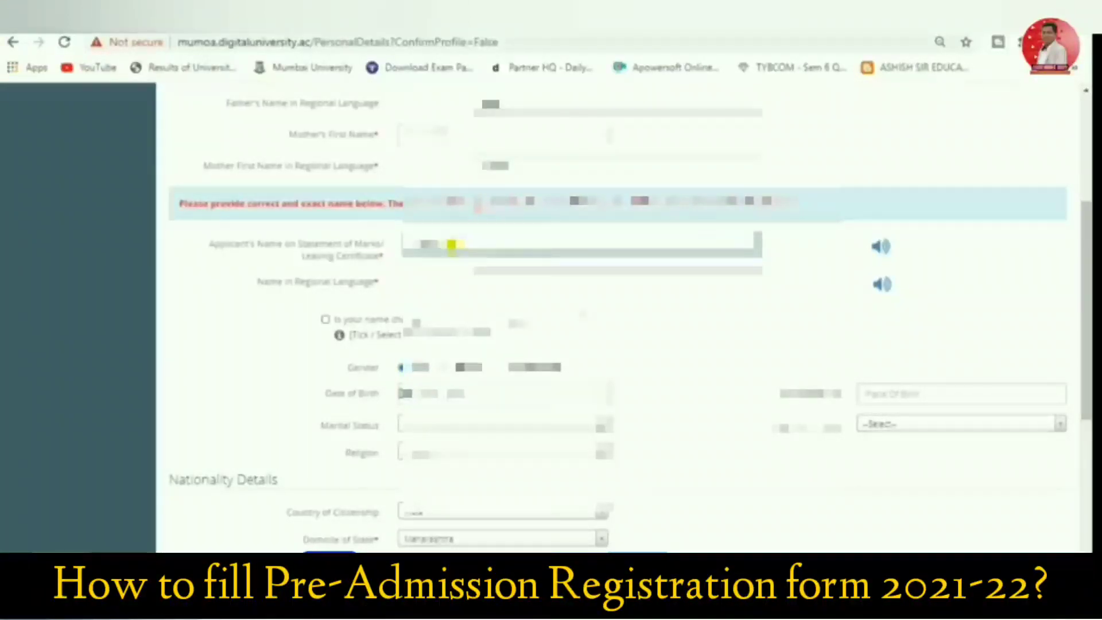
{"action": "scroll", "coordinate": [442, 224], "scroll_direction": "up", "scroll_amount": 2}
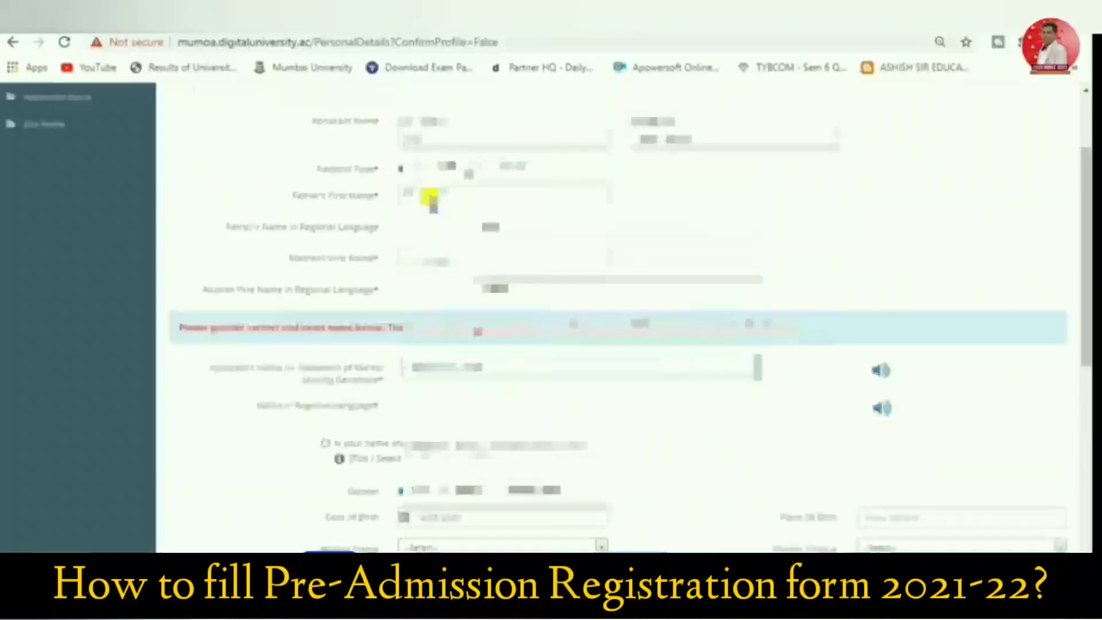
{"action": "scroll", "coordinate": [431, 200], "scroll_direction": "up", "scroll_amount": 2}
{"action": "scroll", "coordinate": [191, 192], "scroll_direction": "down", "scroll_amount": 2}
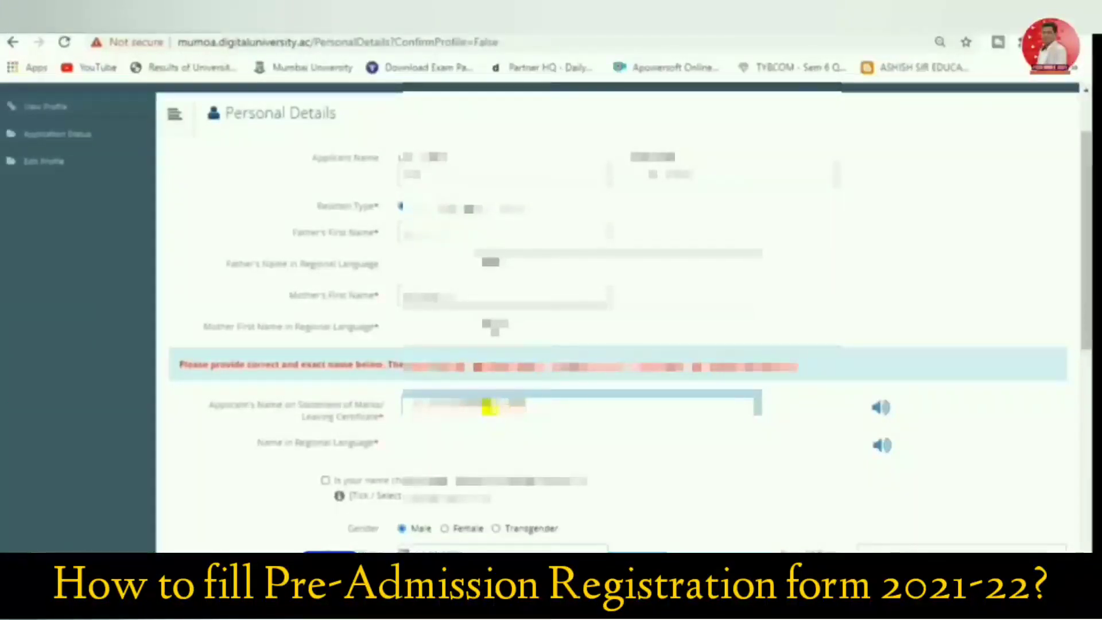
{"action": "left_click", "coordinate": [498, 440]}
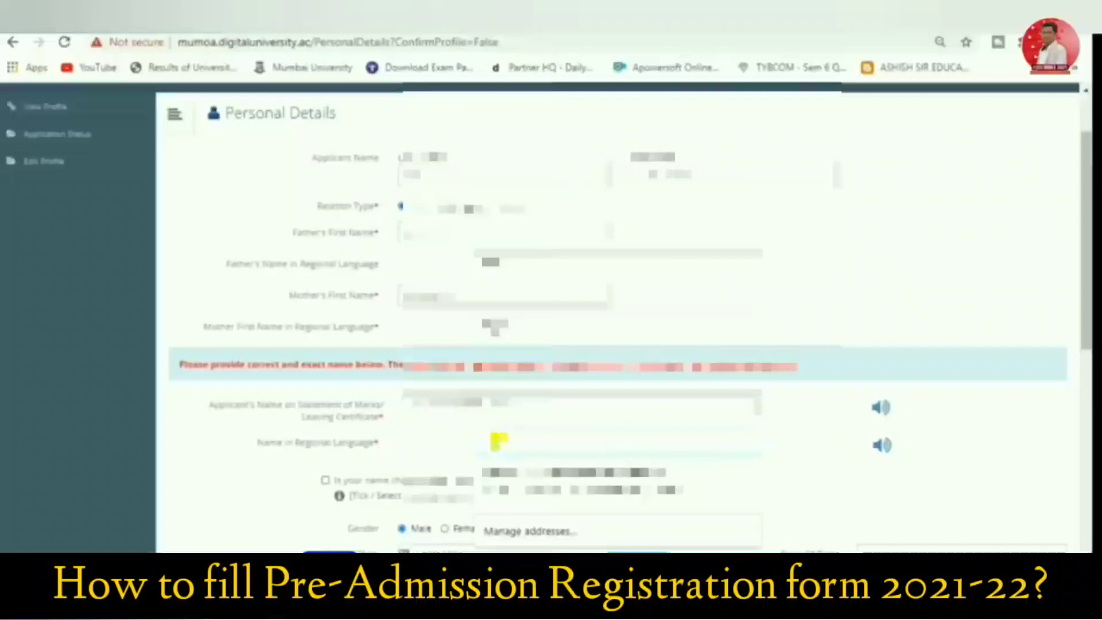
{"action": "left_click", "coordinate": [498, 440]}
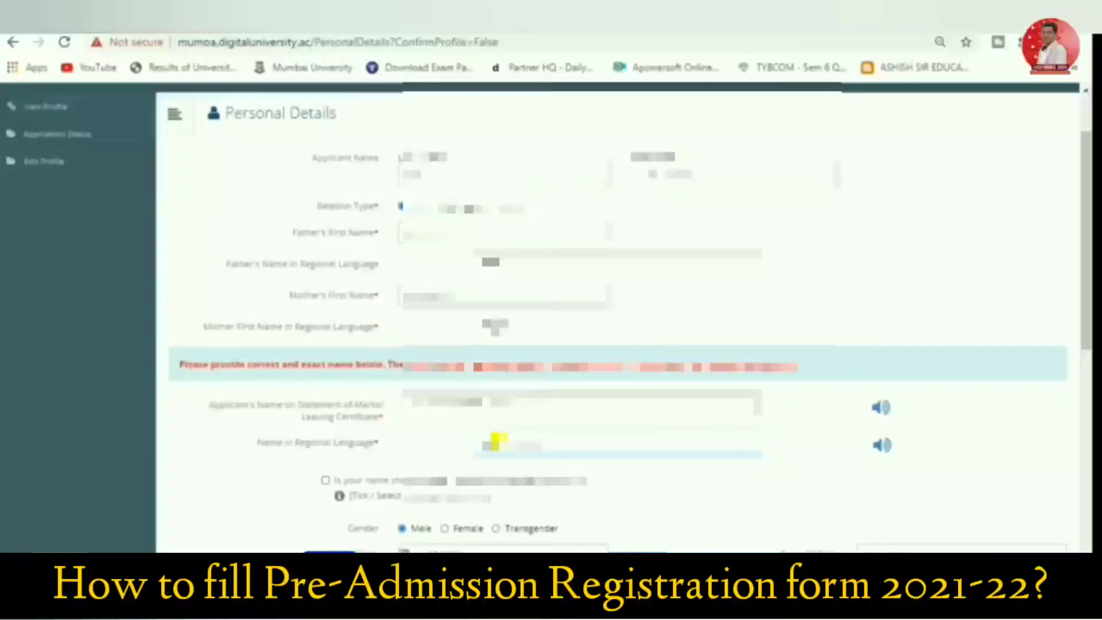
Complete the remaining birth and background details: place of birth BIHAR, marital status, mother tongue Hindi and religion
{"action": "scroll", "coordinate": [498, 441], "scroll_direction": "down", "scroll_amount": 5}
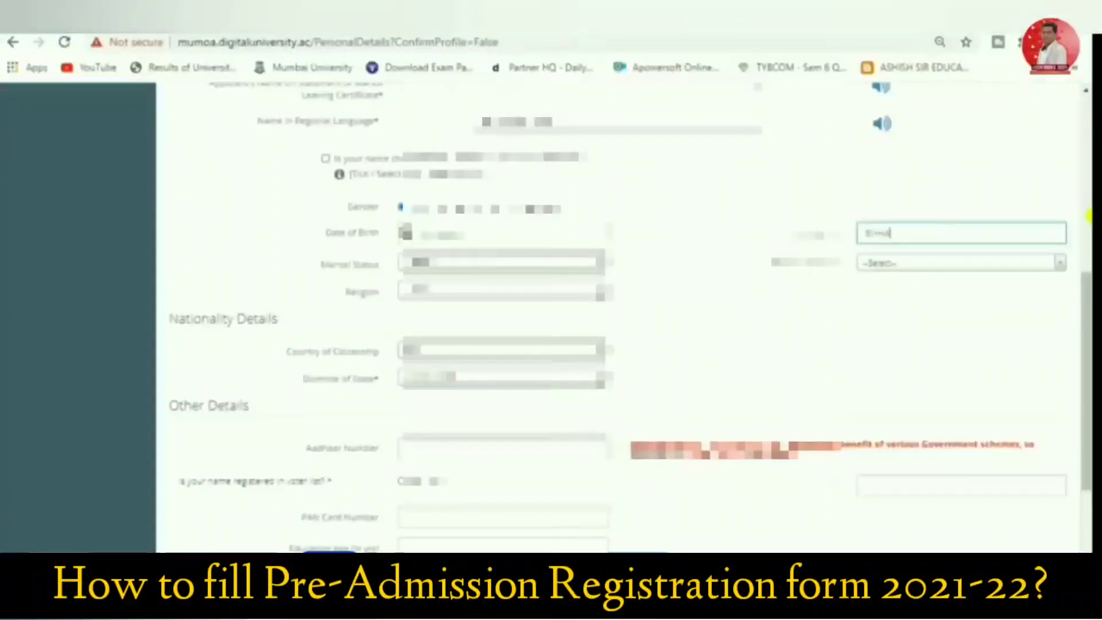
{"action": "left_click", "coordinate": [420, 264]}
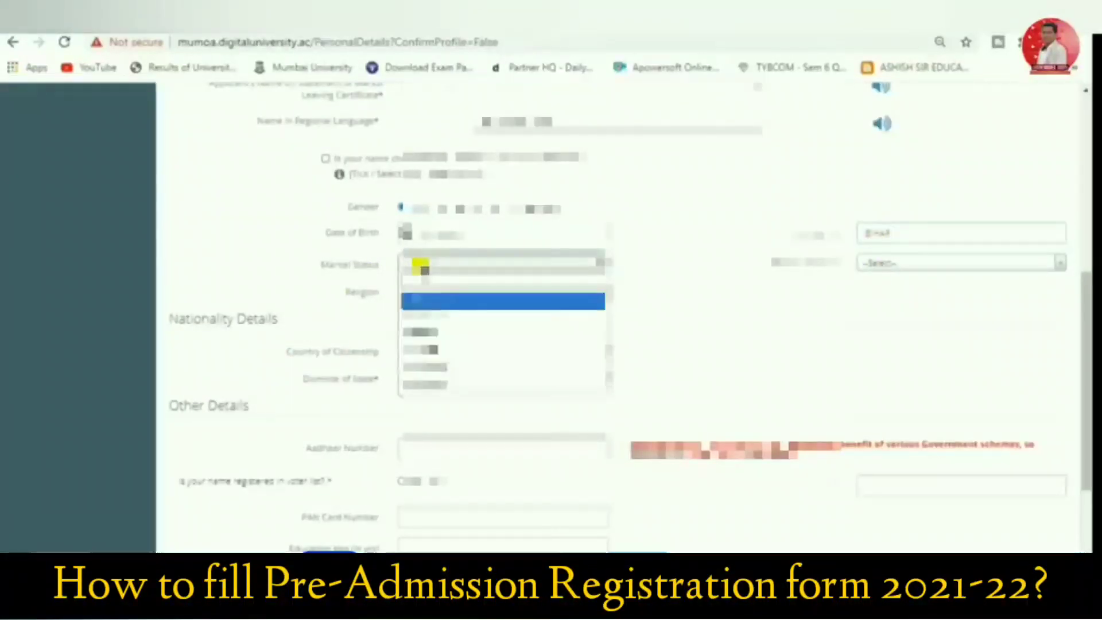
{"action": "left_click", "coordinate": [429, 336]}
{"action": "left_click", "coordinate": [875, 265]}
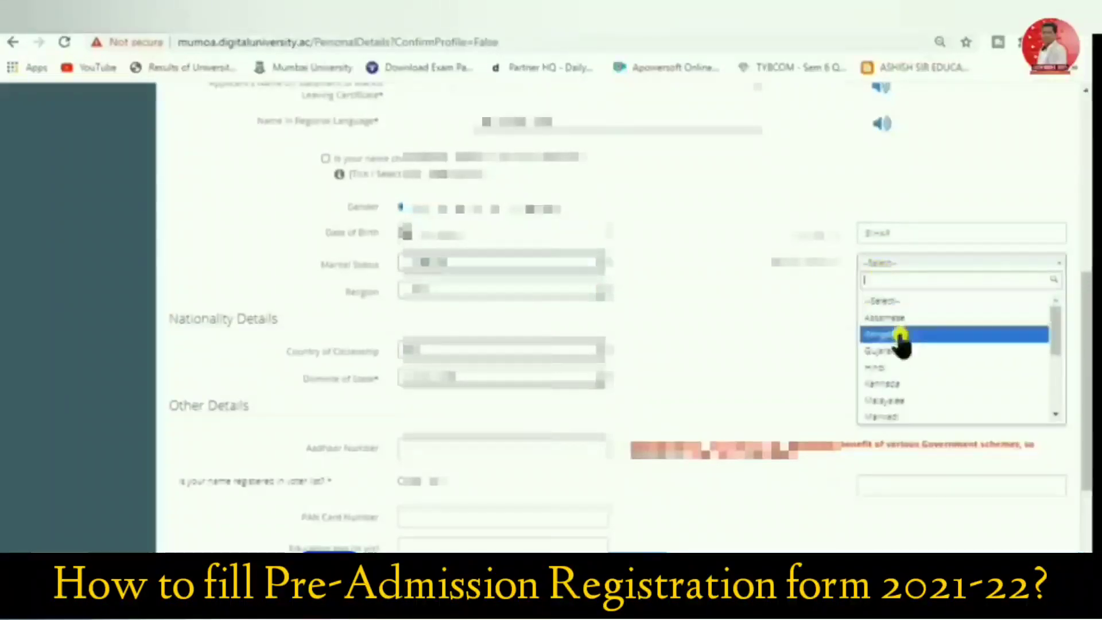
{"action": "left_click", "coordinate": [890, 370]}
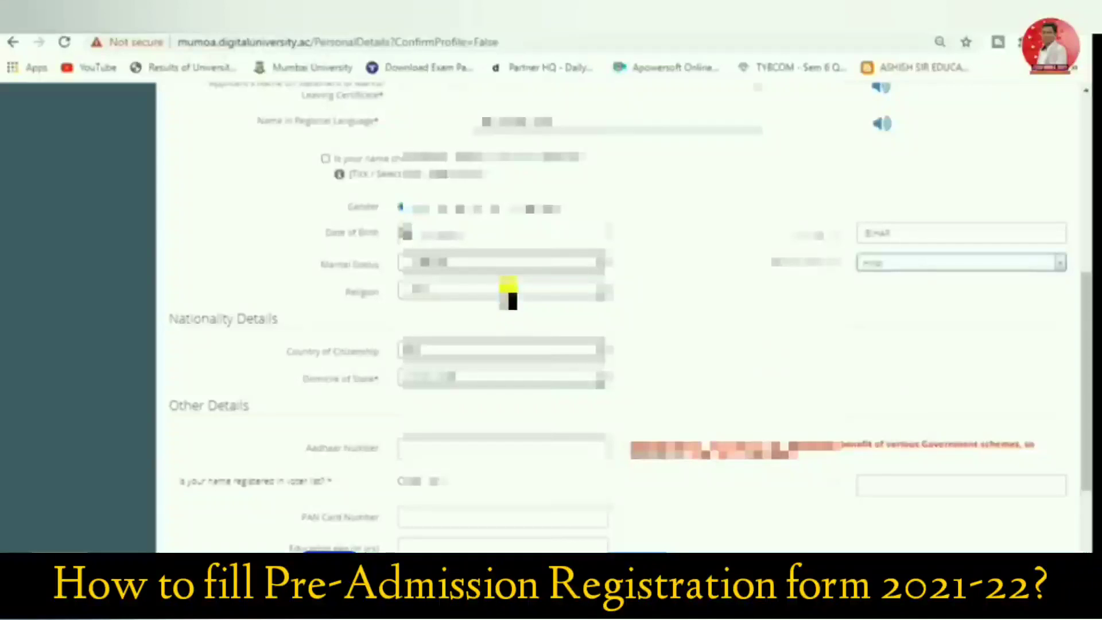
{"action": "left_click", "coordinate": [515, 292]}
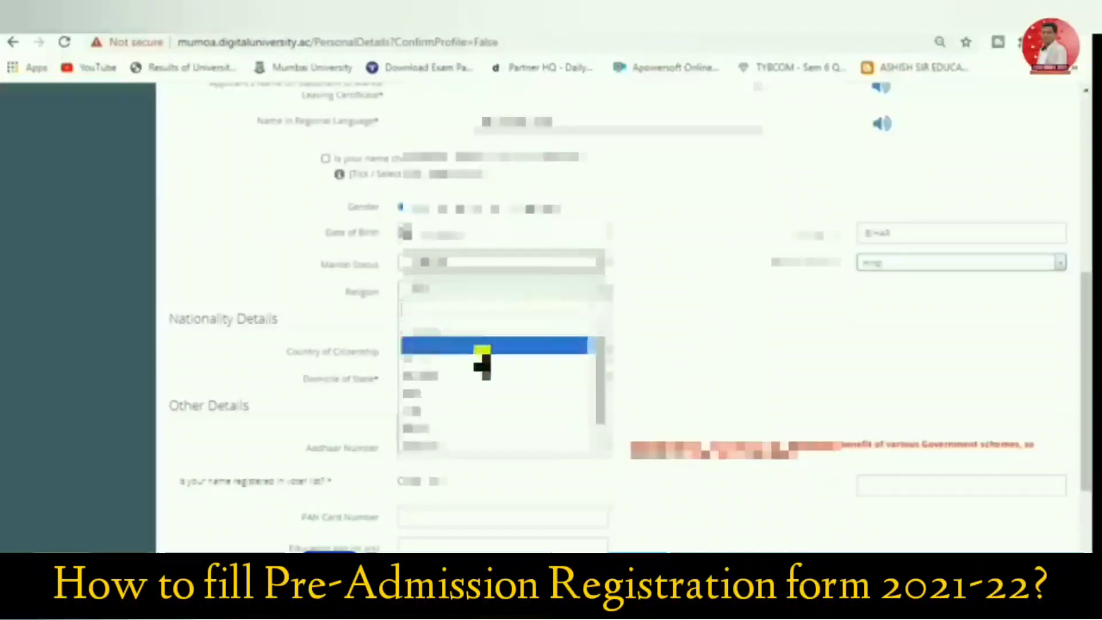
{"action": "left_click", "coordinate": [482, 347]}
Enter the applicant's Aadhaar number under Other Details and answer whether the name is registered in the voter list
{"action": "scroll", "coordinate": [479, 341], "scroll_direction": "down", "scroll_amount": 3}
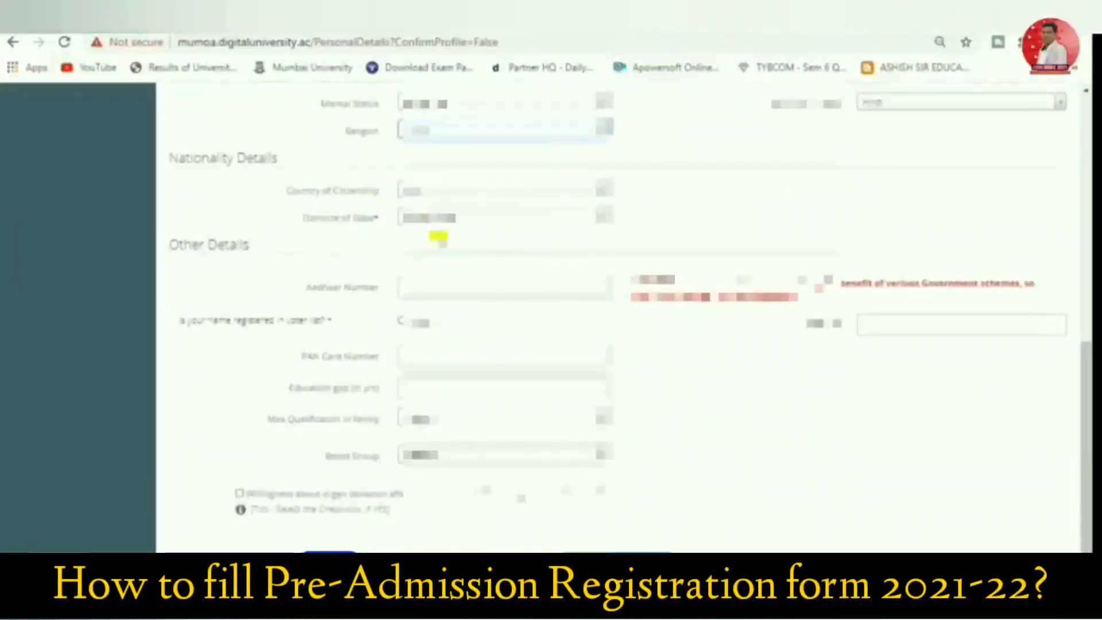
{"action": "left_click", "coordinate": [409, 288]}
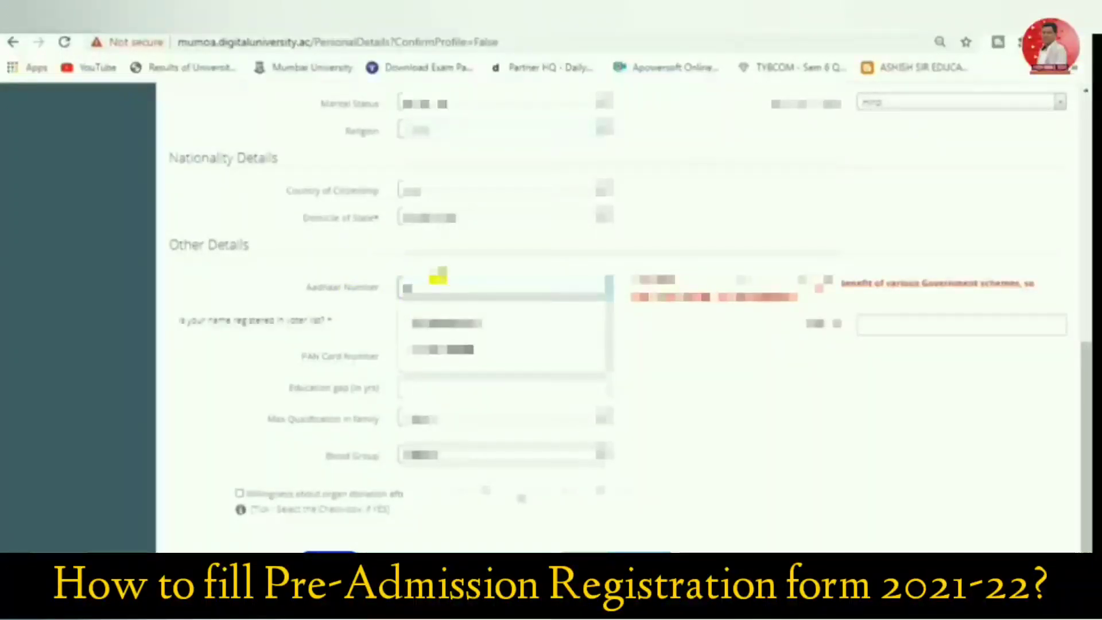
{"action": "type", "text": "1"}
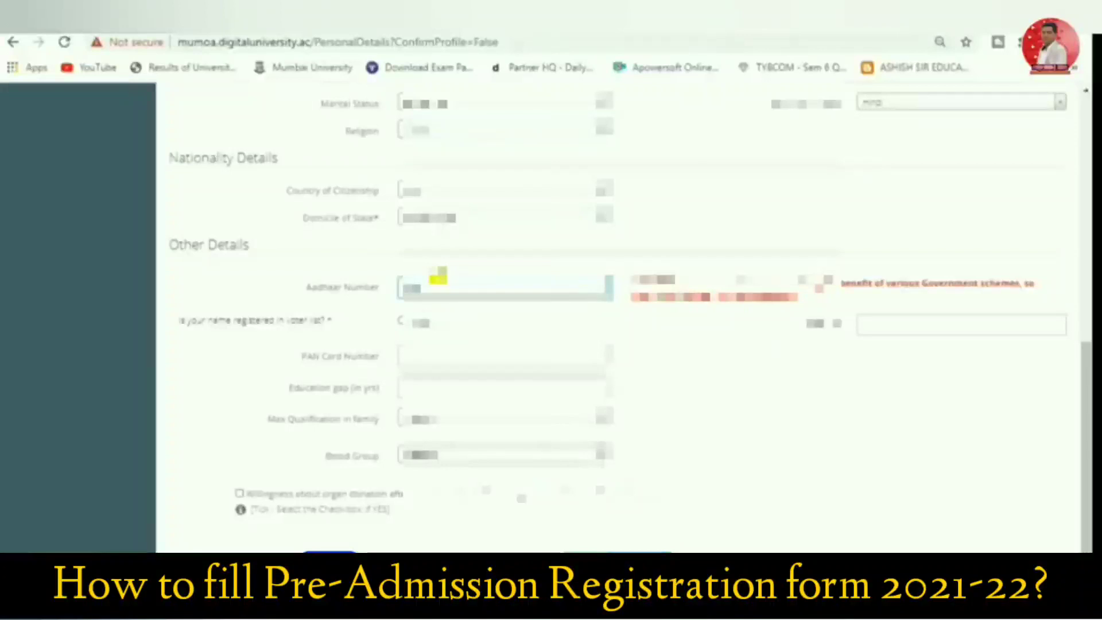
{"action": "type", "text": "1"}
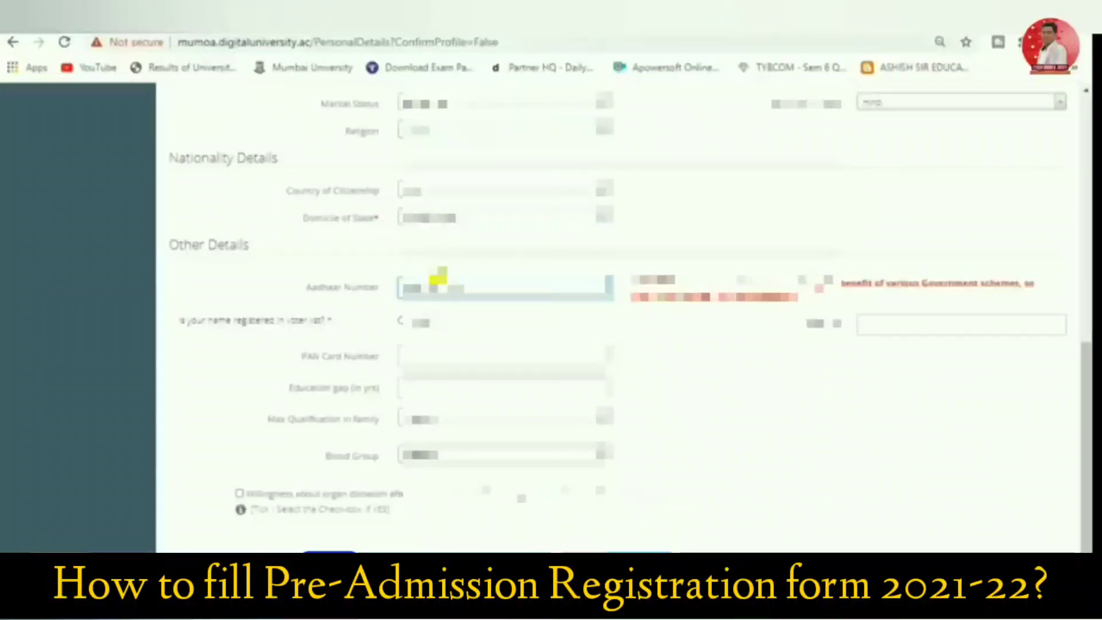
{"action": "type", "text": "1"}
{"action": "left_click", "coordinate": [419, 322]}
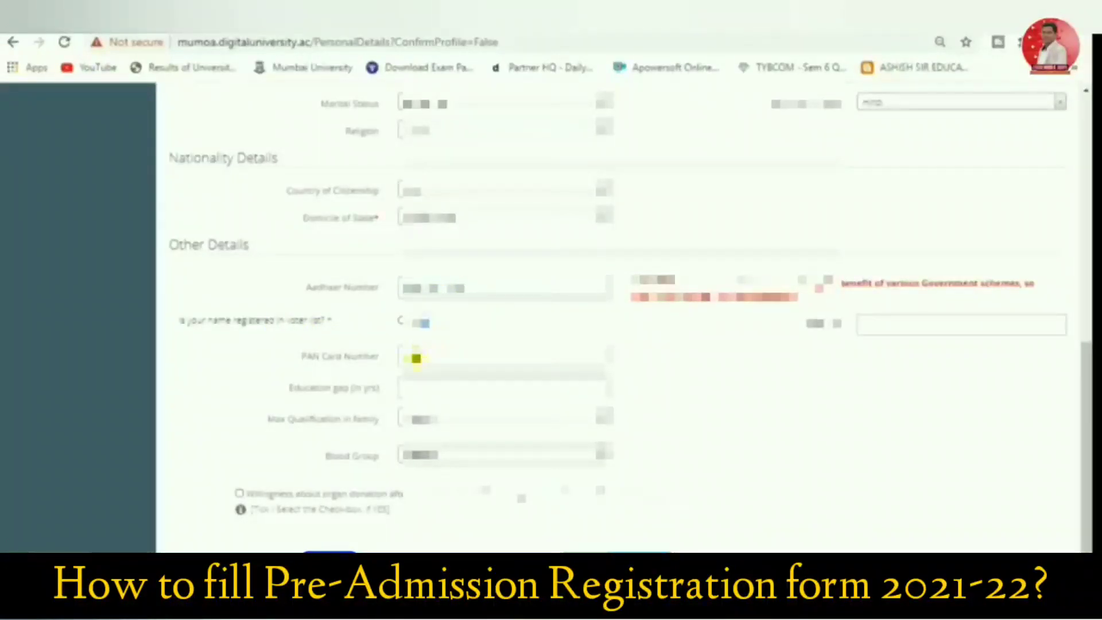
Fill in the education gap in years and choose the maximum qualification in the family under Other Details, leaving the PAN card number empty
{"action": "left_click", "coordinate": [416, 362]}
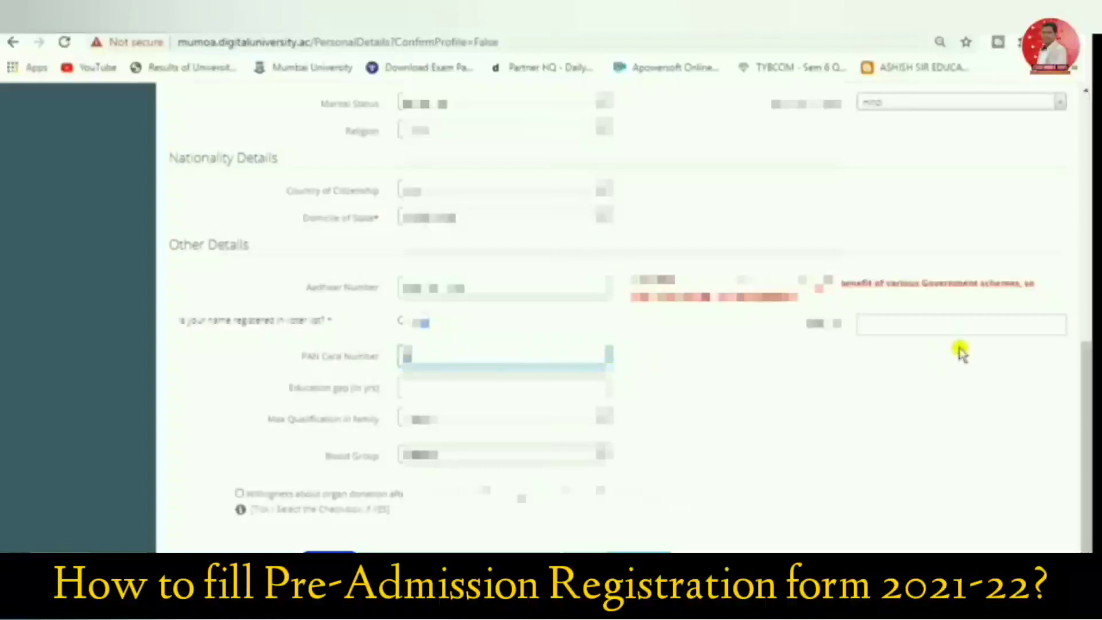
{"action": "left_click", "coordinate": [411, 391]}
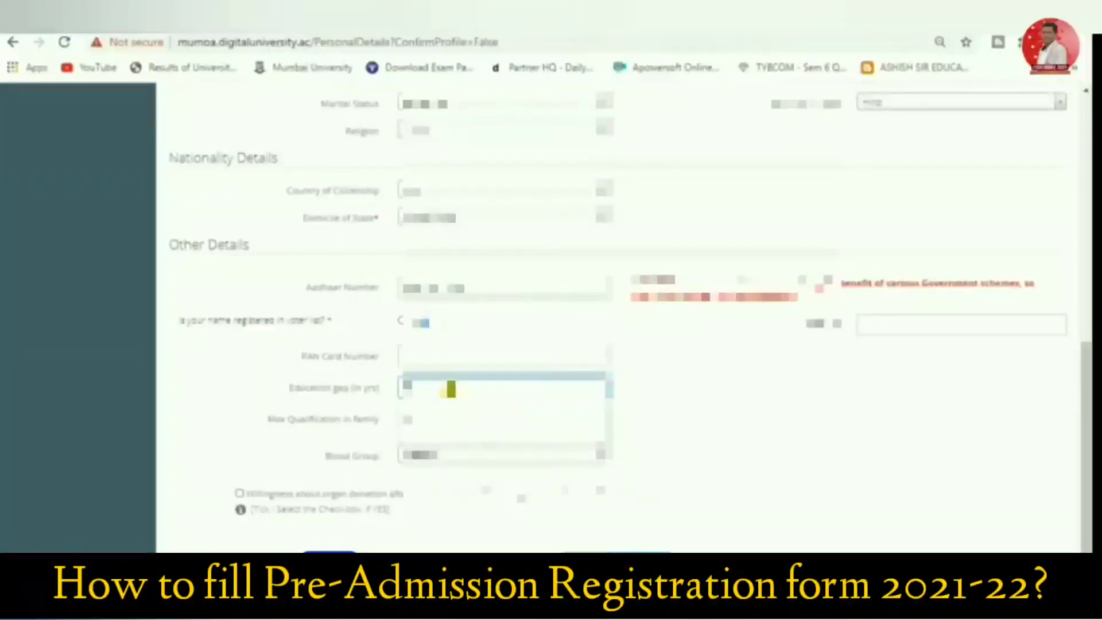
{"action": "left_click", "coordinate": [447, 393]}
{"action": "left_click", "coordinate": [436, 424]}
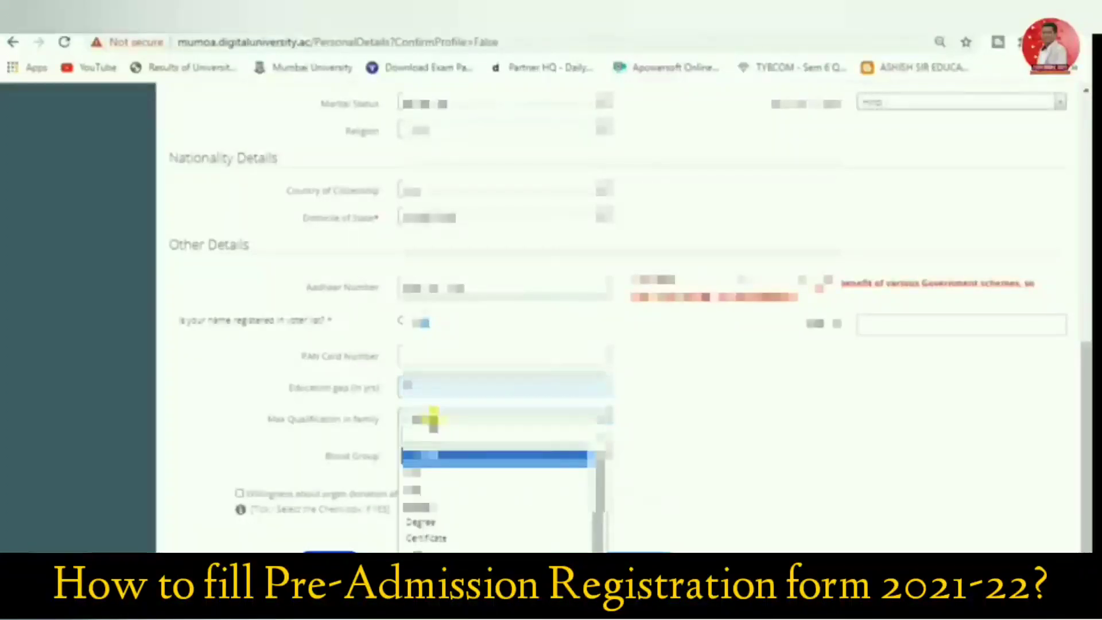
{"action": "scroll", "coordinate": [436, 436], "scroll_direction": "down", "scroll_amount": 1}
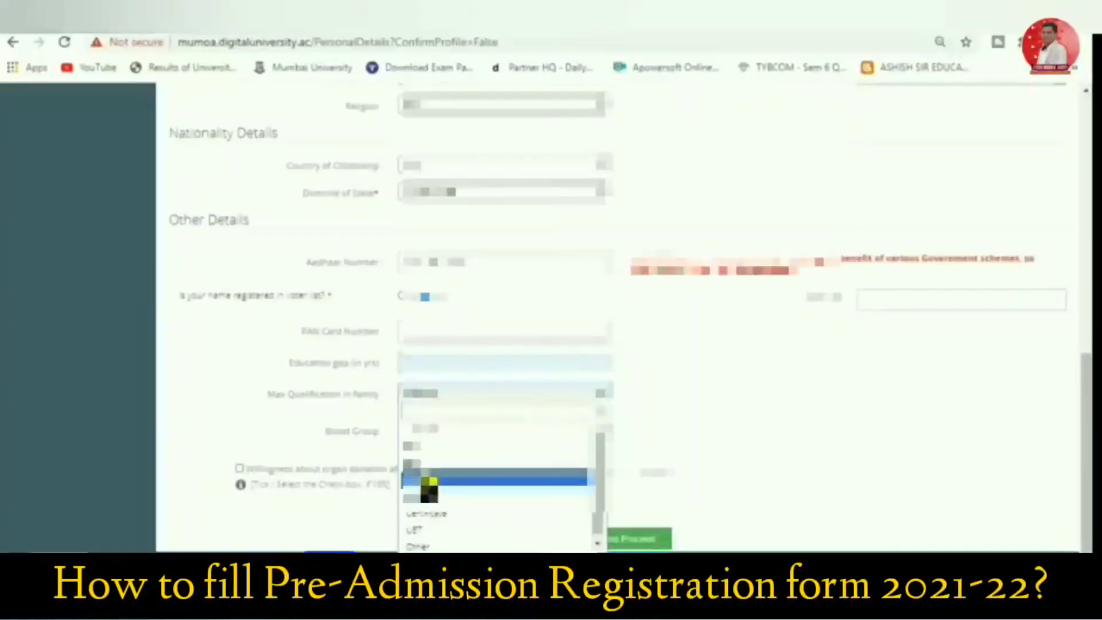
{"action": "left_click", "coordinate": [428, 465]}
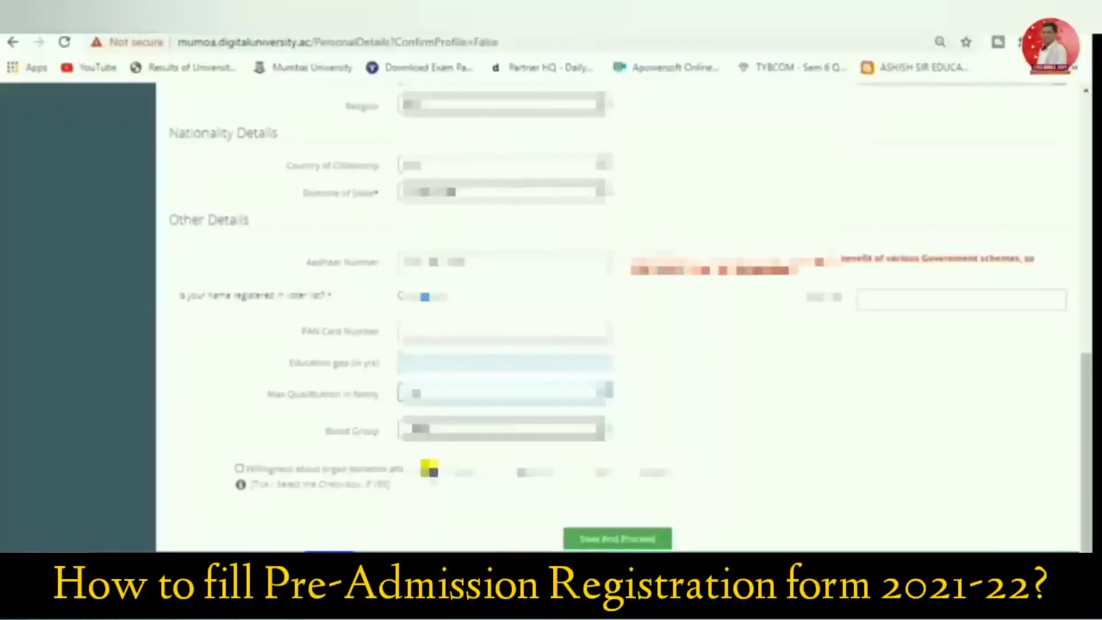
Choose the applicant's blood group, and save the personal details to proceed to the address details
{"action": "left_click", "coordinate": [420, 430]}
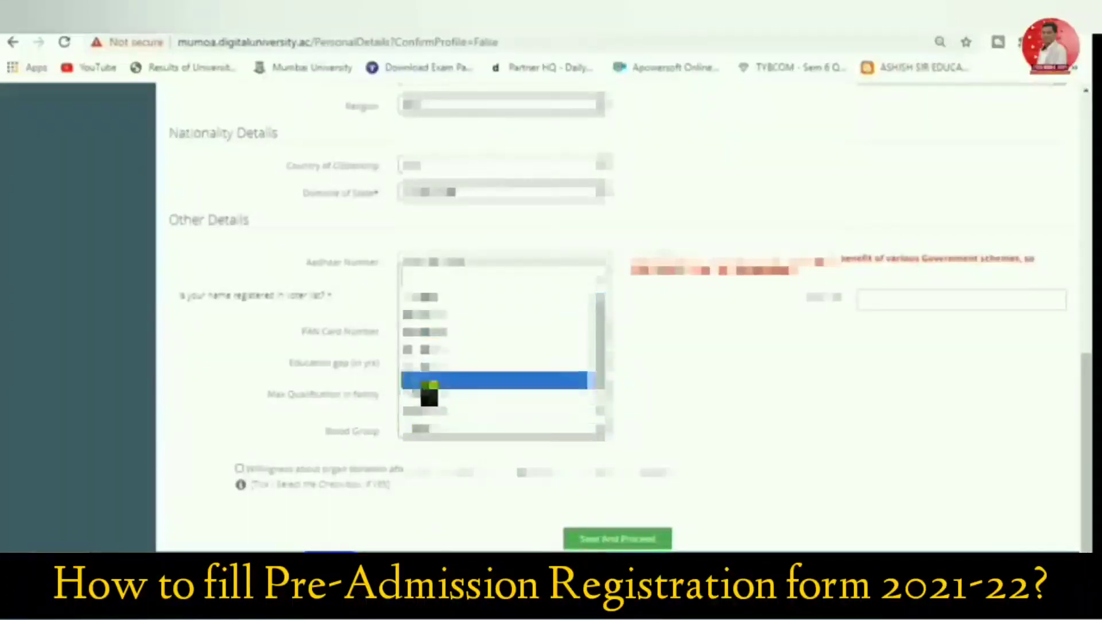
{"action": "left_click", "coordinate": [428, 347]}
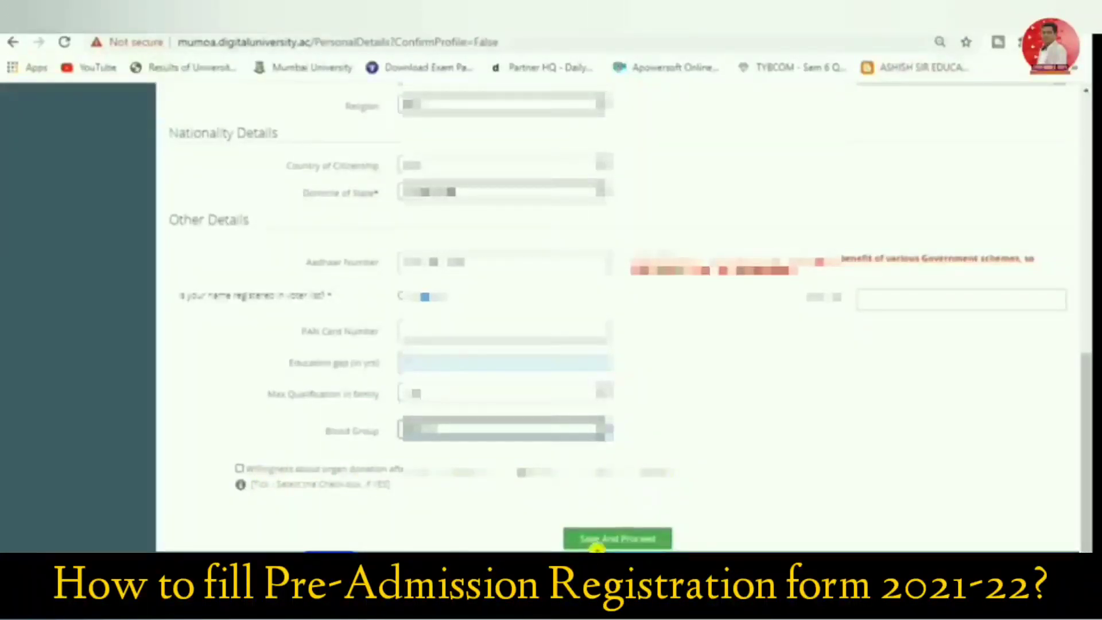
{"action": "left_click", "coordinate": [596, 542]}
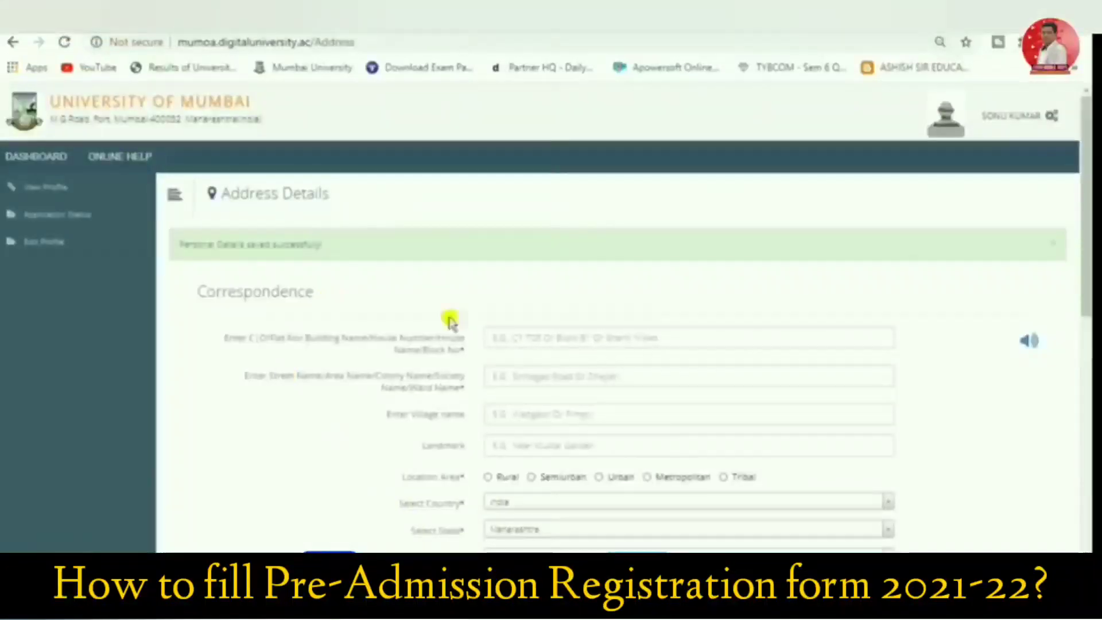
Enter the applicant's house number and street or colony name in the correspondence address
{"action": "left_click", "coordinate": [537, 338]}
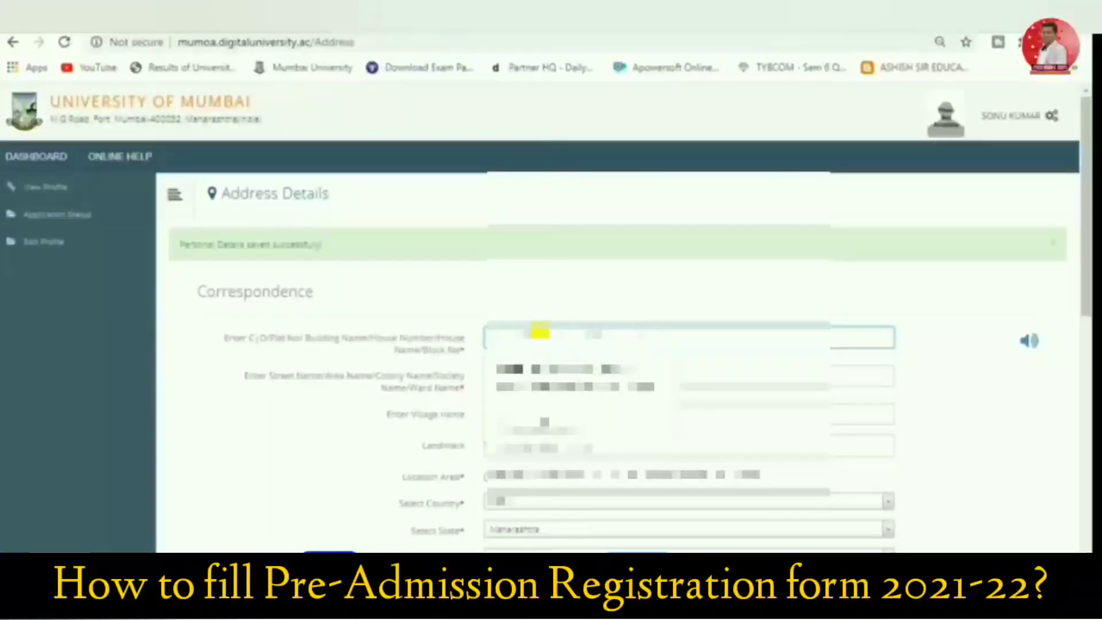
{"action": "type", "text": "R"}
{"action": "left_click", "coordinate": [540, 333]}
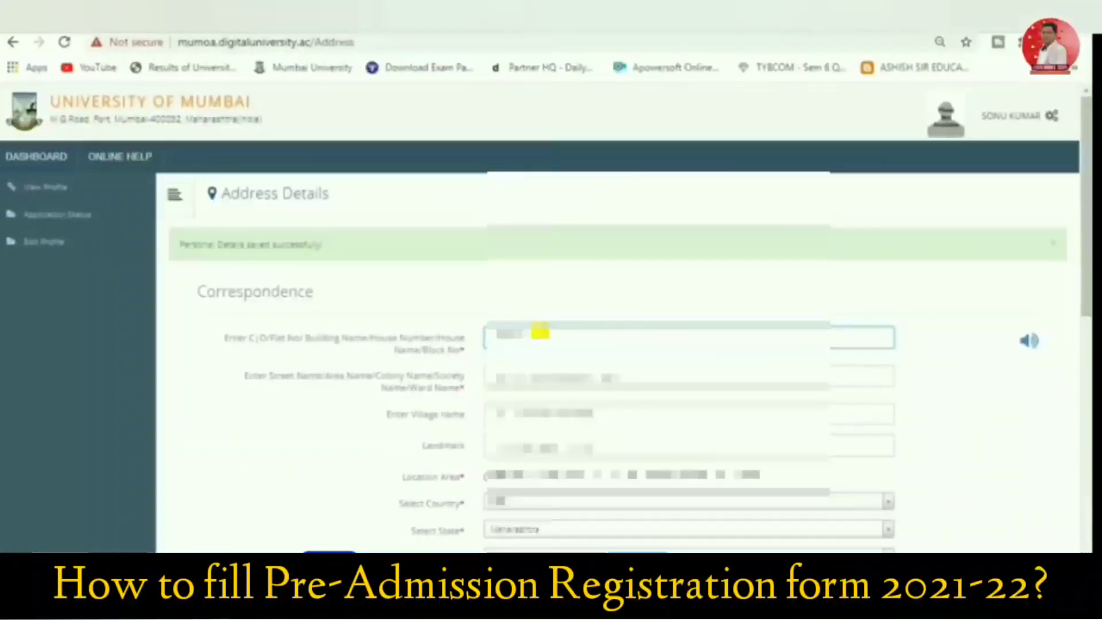
{"action": "left_click", "coordinate": [504, 380]}
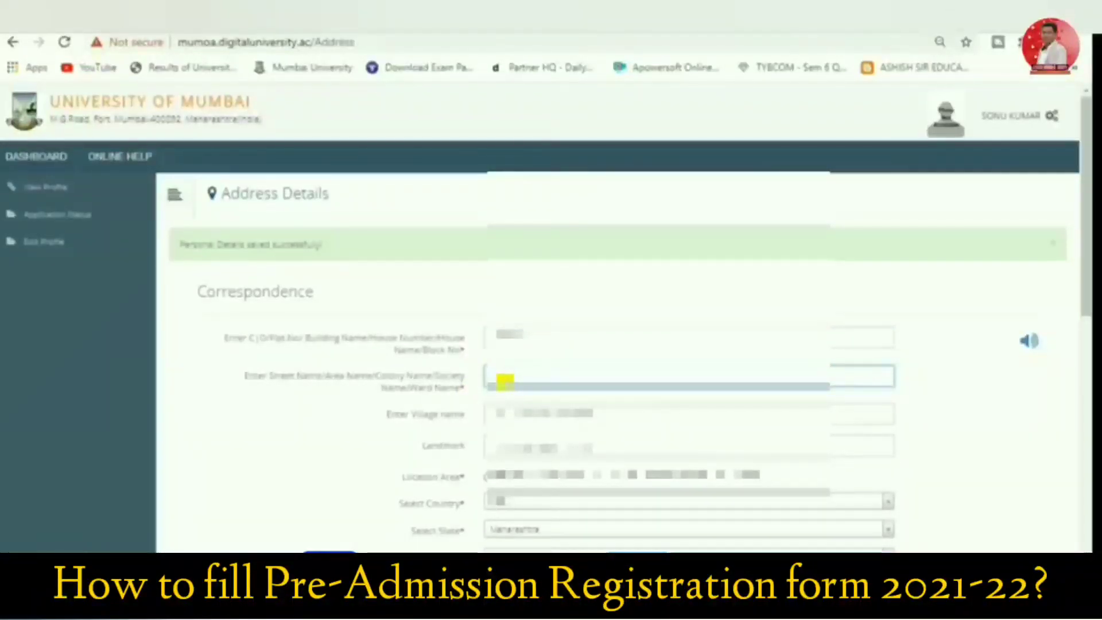
{"action": "type", "text": "[unreadable]"}
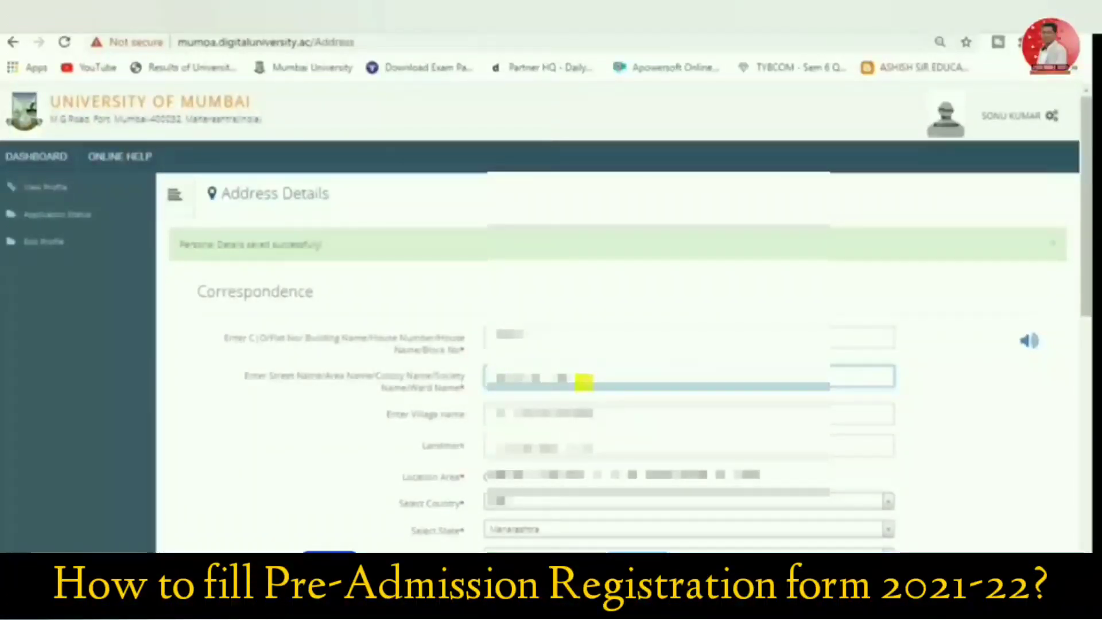
{"action": "type", "text": "[unreadable]"}
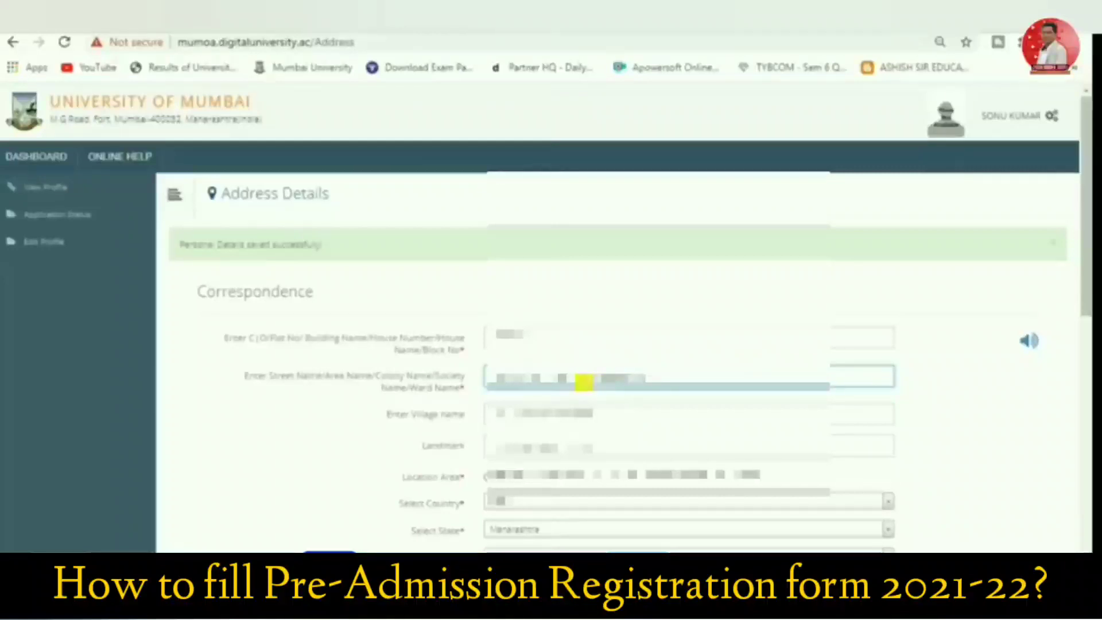
Enter the village name of the correspondence address and set its location area to Urban
{"action": "left_click", "coordinate": [566, 409]}
{"action": "type", "text": "[unreadable]"}
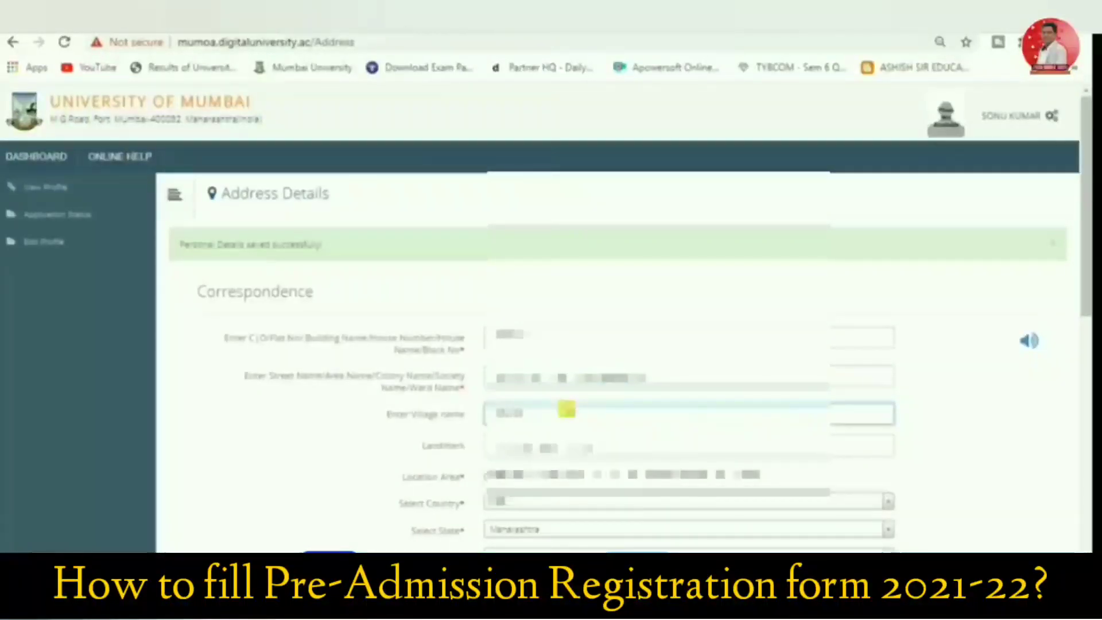
{"action": "type", "text": "[unreadable]"}
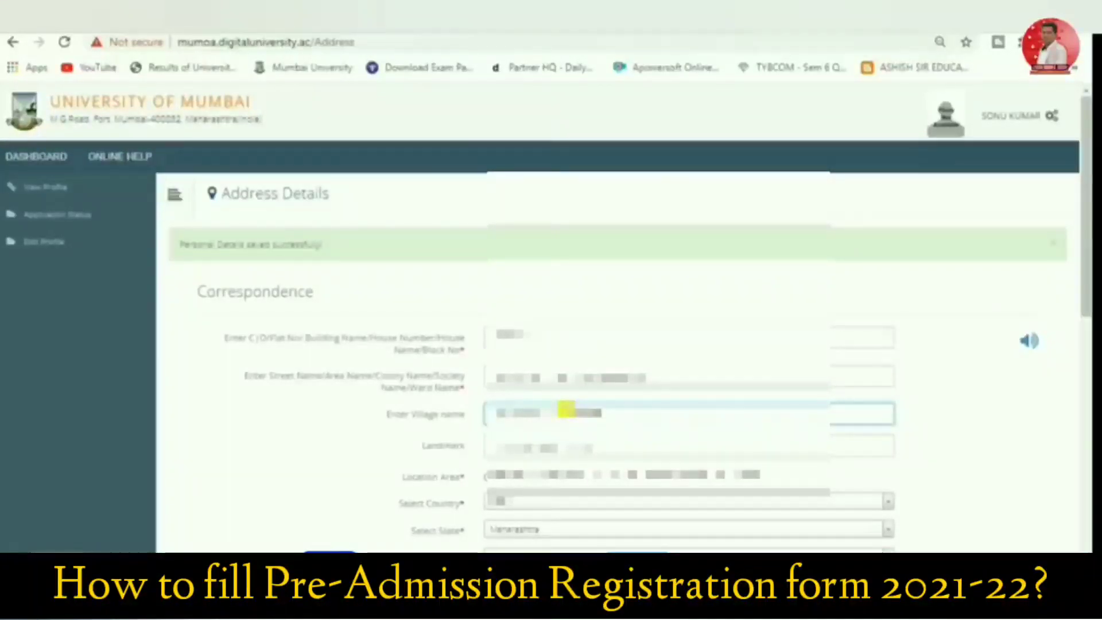
{"action": "scroll", "coordinate": [467, 474], "scroll_direction": "down", "scroll_amount": 3}
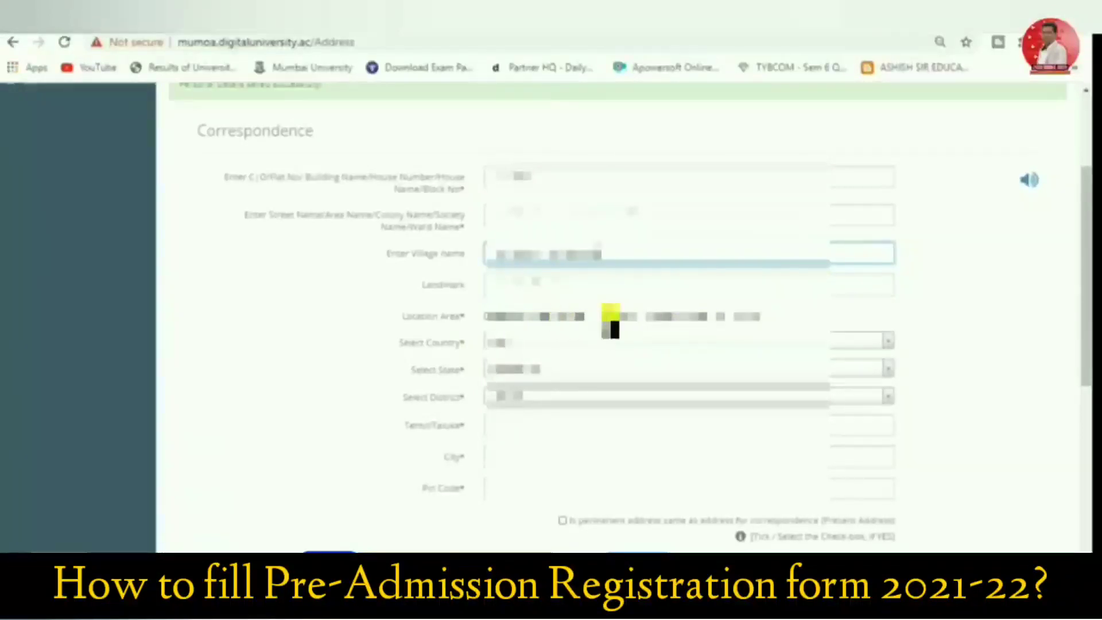
{"action": "left_click", "coordinate": [509, 324]}
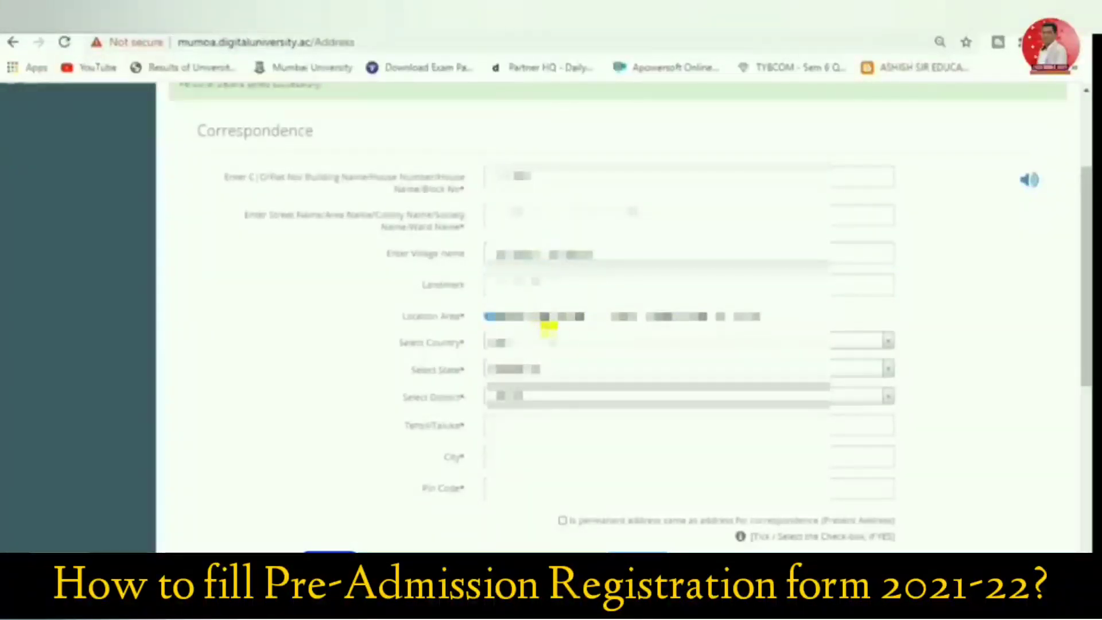
{"action": "left_click", "coordinate": [600, 318]}
Select the applicant's district and tehsil/taluka for the correspondence address, keeping India as the country
{"action": "left_click", "coordinate": [557, 344]}
{"action": "left_click", "coordinate": [558, 344]}
{"action": "left_click", "coordinate": [537, 398]}
{"action": "type", "text": "mu"}
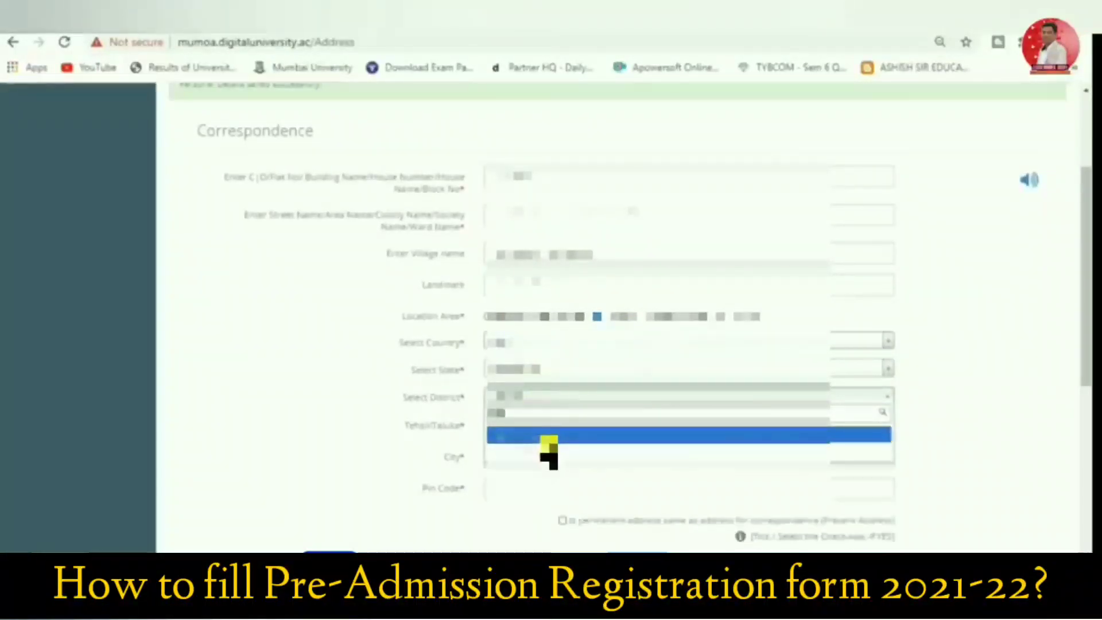
{"action": "left_click", "coordinate": [548, 455]}
{"action": "left_click", "coordinate": [546, 426]}
{"action": "left_click", "coordinate": [527, 477]}
Fill in the city and postal pin code of the applicant's correspondence address
{"action": "left_click", "coordinate": [531, 456]}
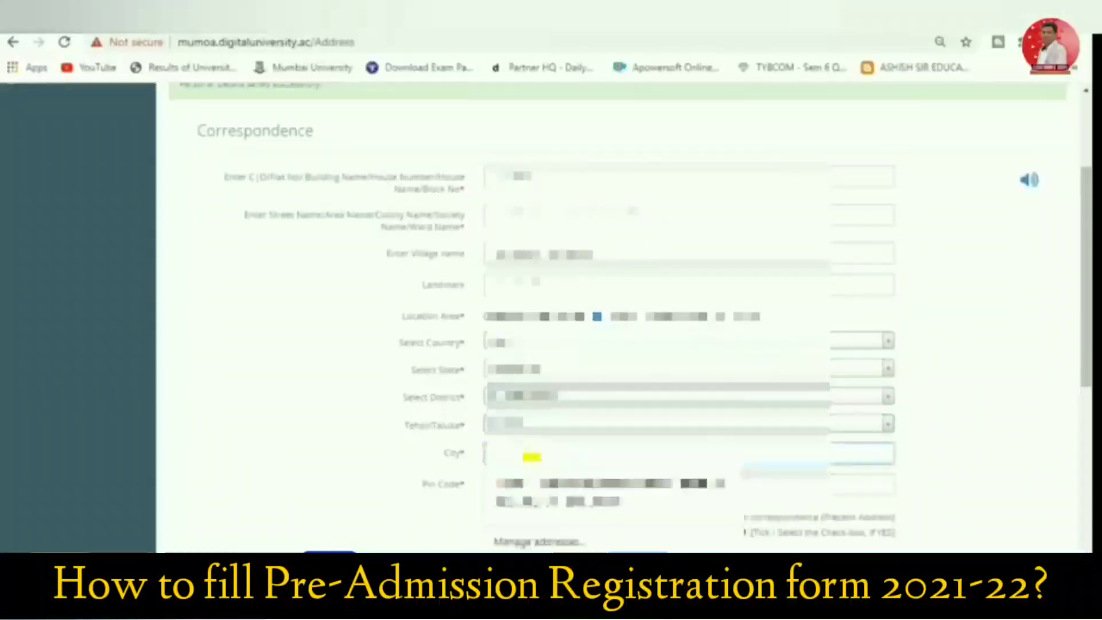
{"action": "left_click", "coordinate": [532, 484]}
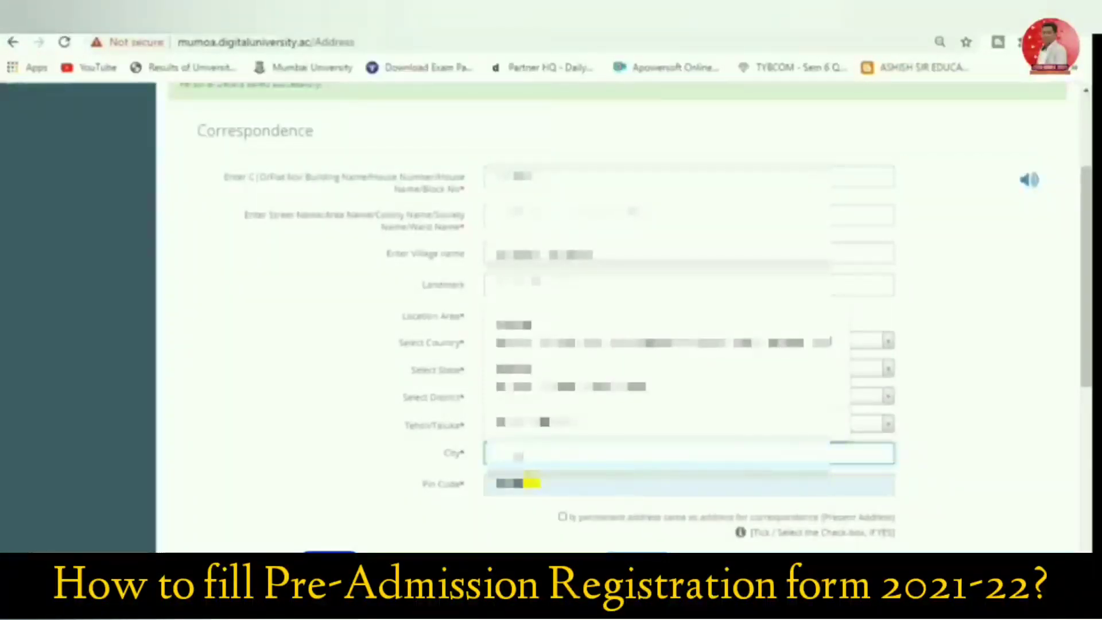
{"action": "left_click", "coordinate": [532, 485]}
{"action": "type", "text": "4000"}
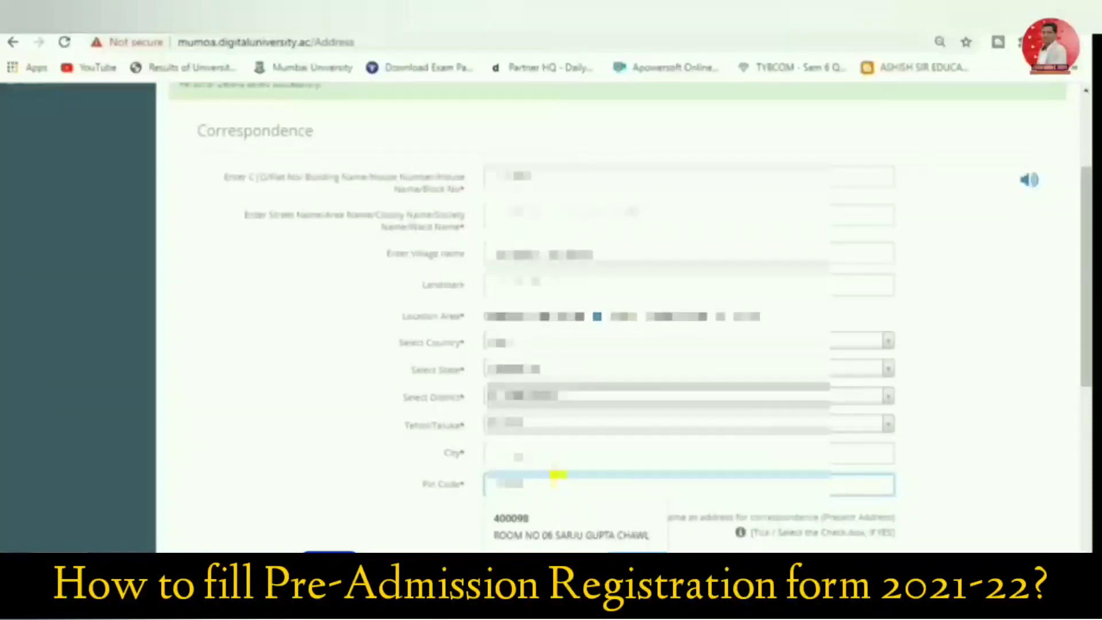
{"action": "left_click", "coordinate": [957, 474]}
Mark the permanent address as the same as the correspondence address, and save the address details to proceed
{"action": "scroll", "coordinate": [596, 439], "scroll_direction": "down", "scroll_amount": 1}
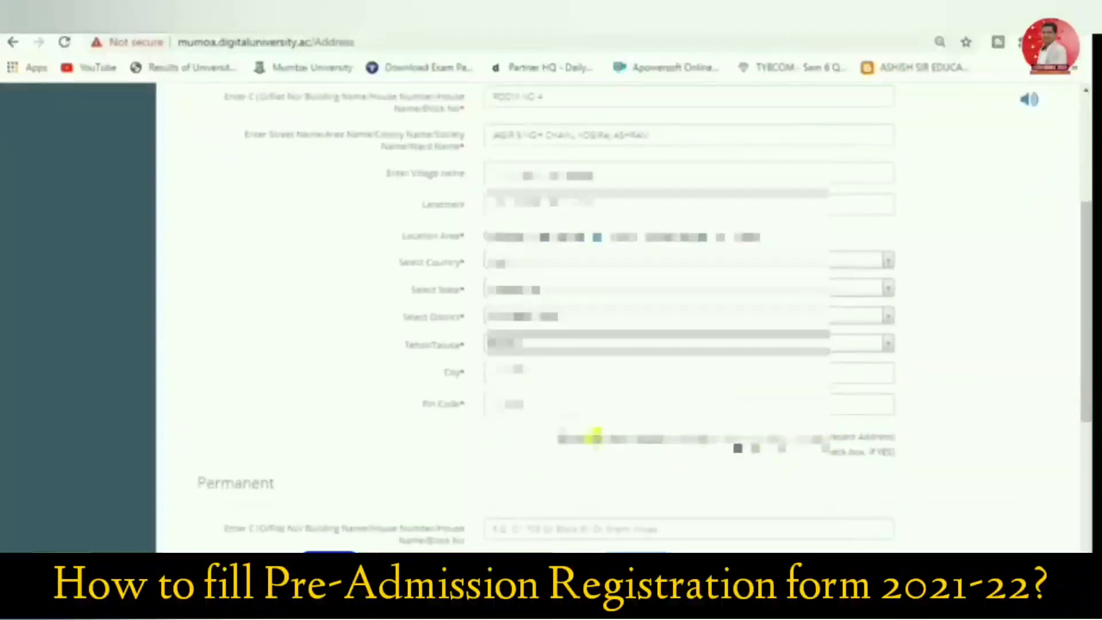
{"action": "left_click", "coordinate": [563, 442]}
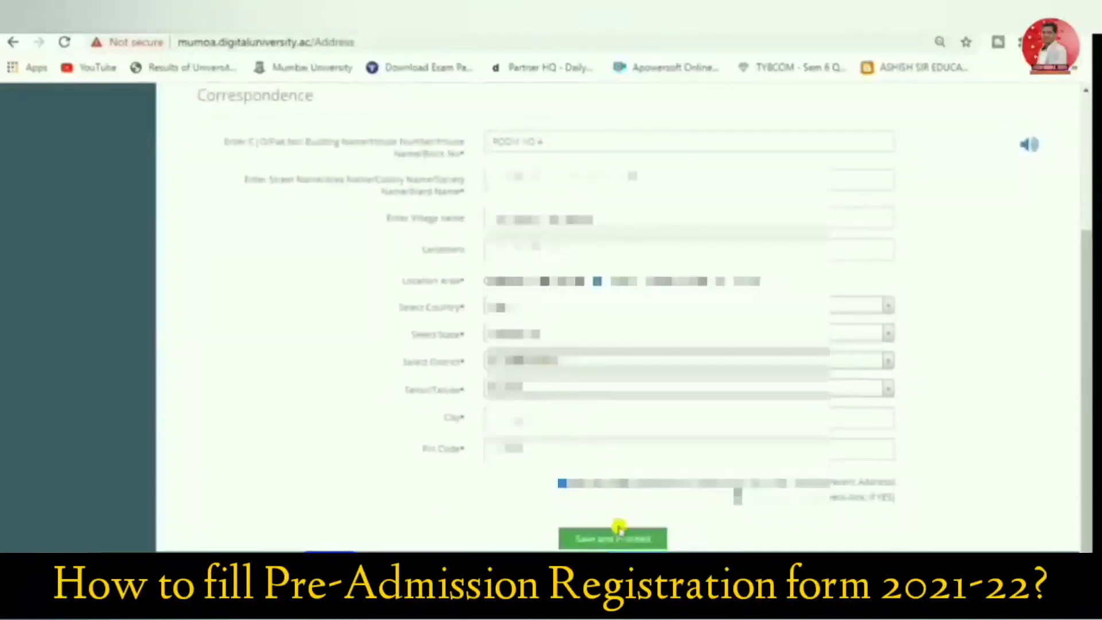
{"action": "left_click", "coordinate": [624, 523]}
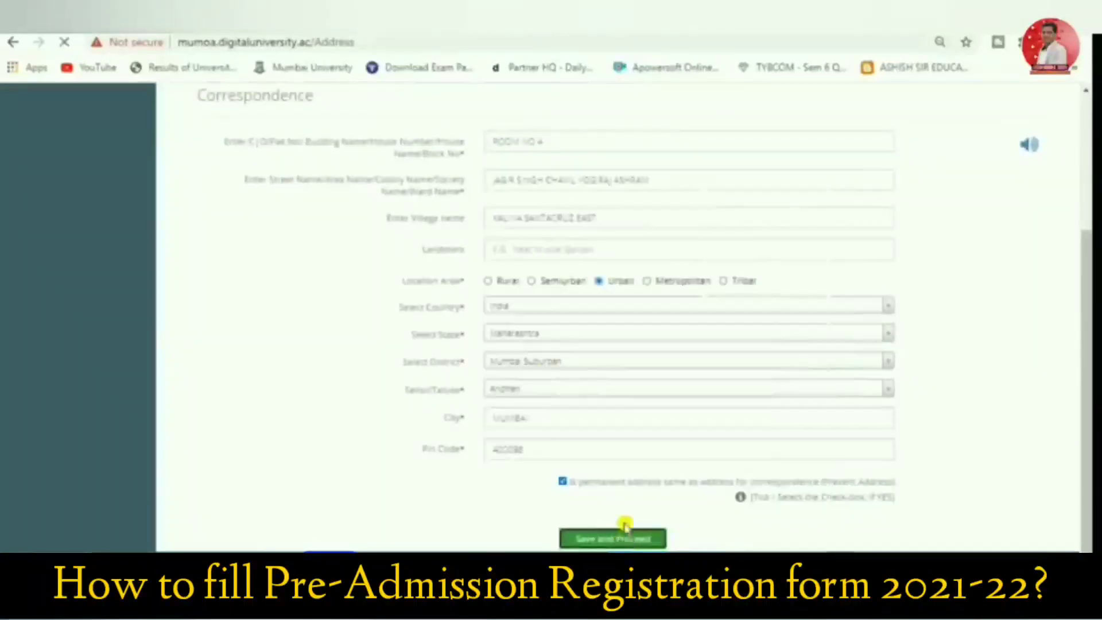
Add the SSC/Std 10th qualification with the Maharashtra State Board of Secondary and Higher Secondary Education and the school PUBLIC HIGH SCHOOL
{"action": "left_click", "coordinate": [205, 357]}
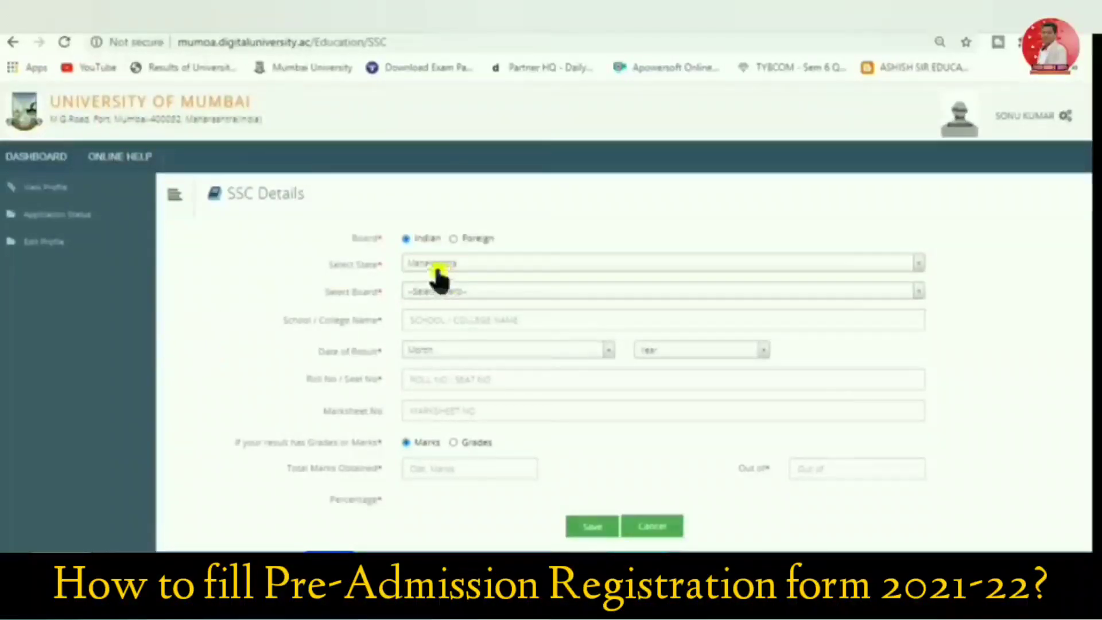
{"action": "left_click", "coordinate": [439, 291]}
{"action": "left_click", "coordinate": [446, 427]}
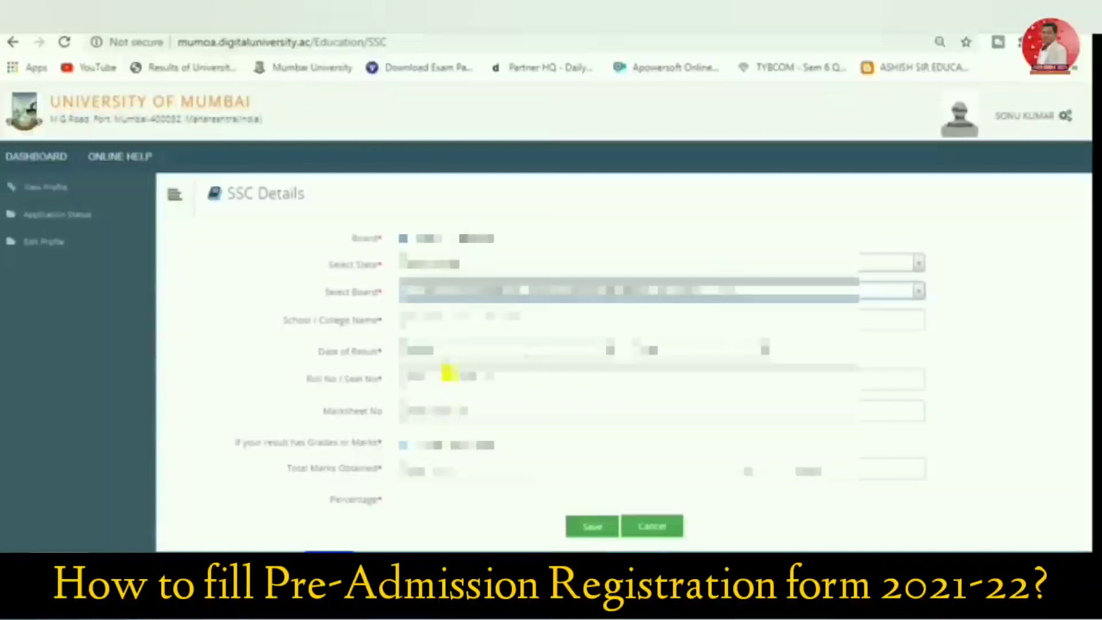
{"action": "left_click", "coordinate": [446, 319]}
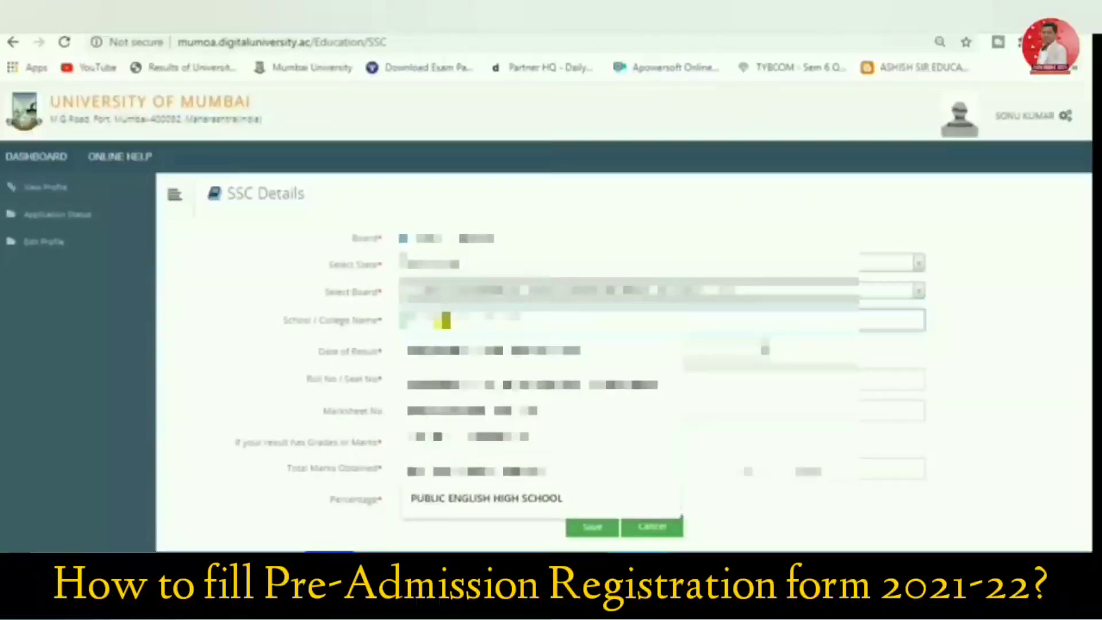
{"action": "left_click", "coordinate": [450, 485]}
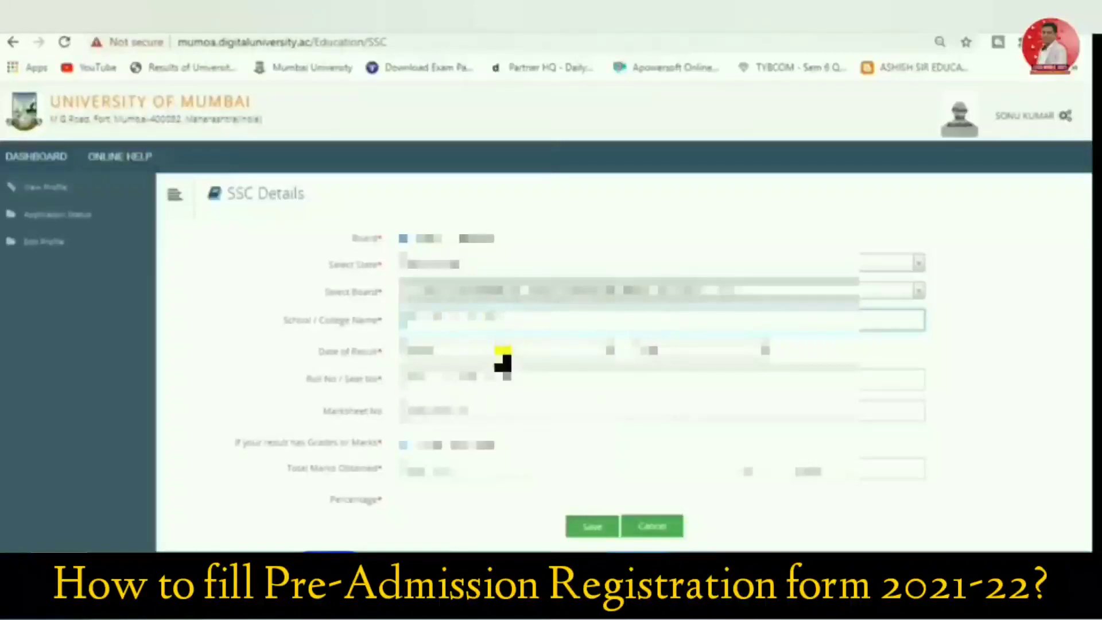
Set the SSC date of result to March 2018
{"action": "left_click", "coordinate": [502, 350]}
{"action": "left_click", "coordinate": [475, 443]}
{"action": "left_click", "coordinate": [663, 347]}
{"action": "left_click", "coordinate": [671, 406]}
Enter the applicant's SSC roll/seat number and marksheet number
{"action": "left_click", "coordinate": [510, 380]}
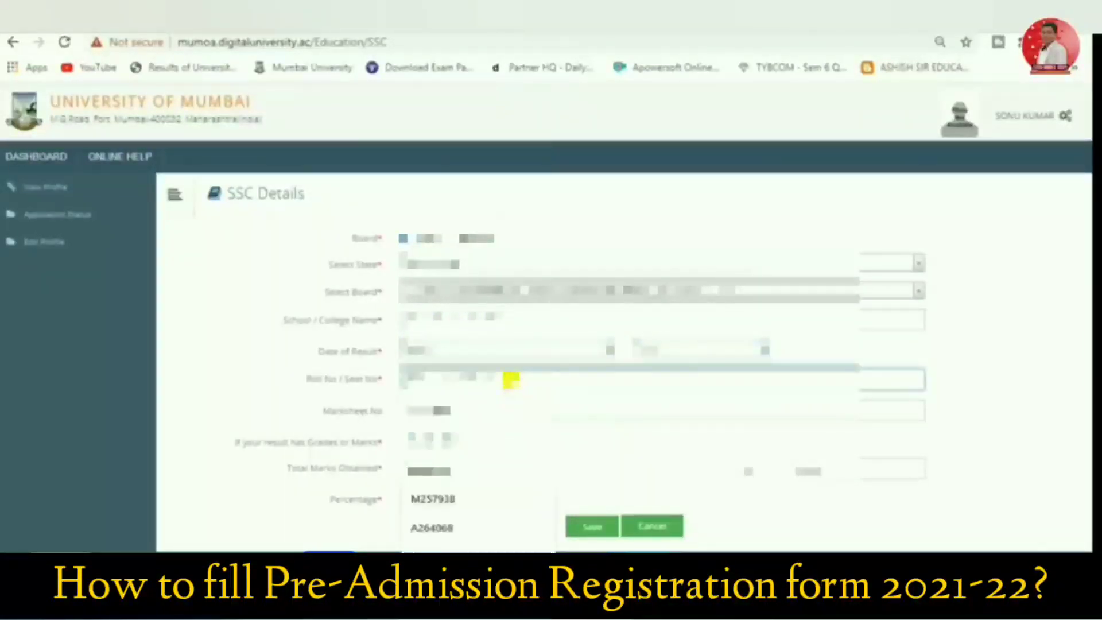
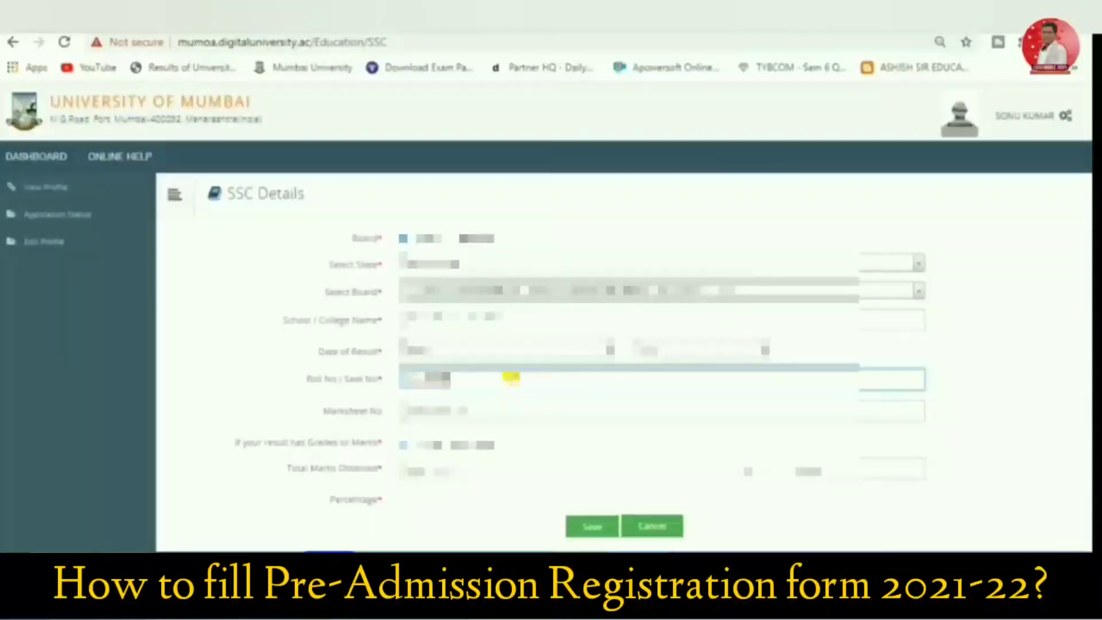
{"action": "left_click", "coordinate": [503, 411]}
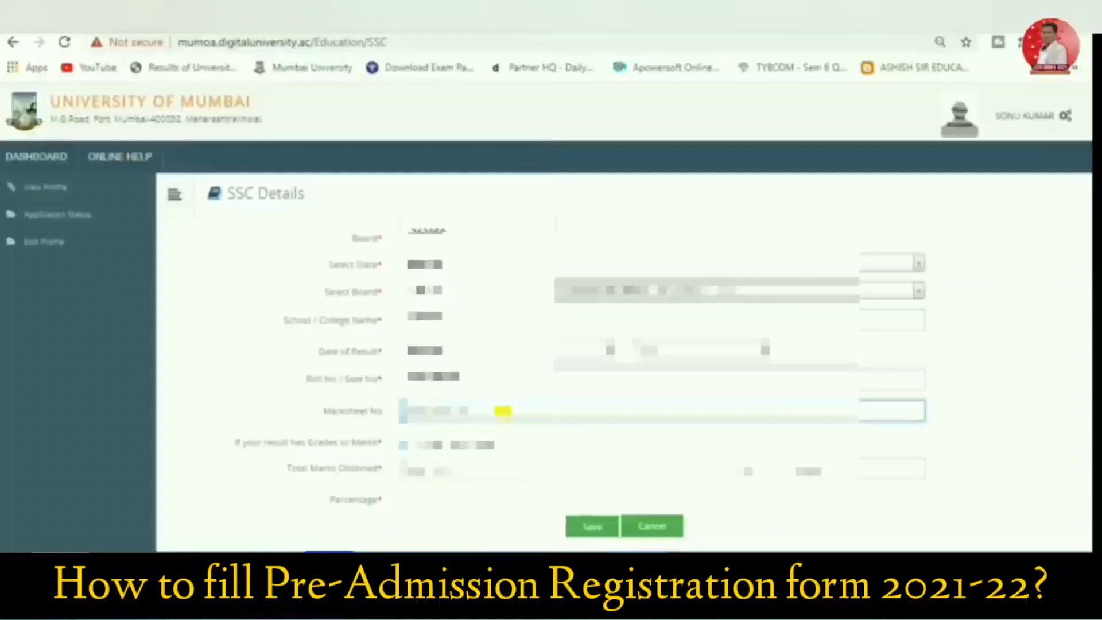
{"action": "type", "text": "2"}
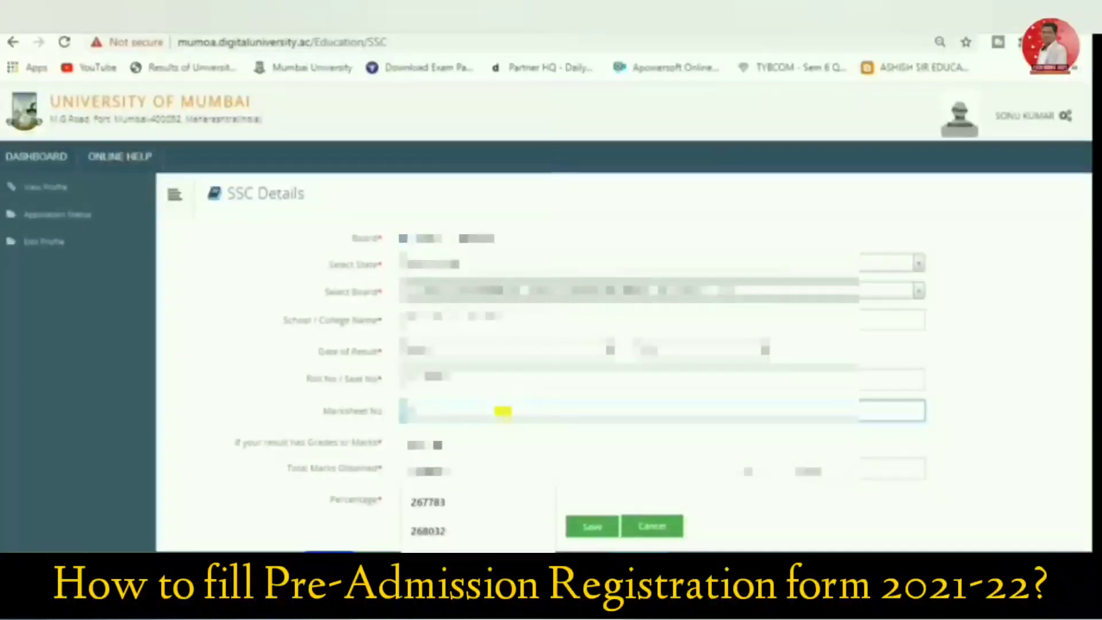
{"action": "type", "text": "5"}
{"action": "key", "text": "BackSpace"}
{"action": "type", "text": "3"}
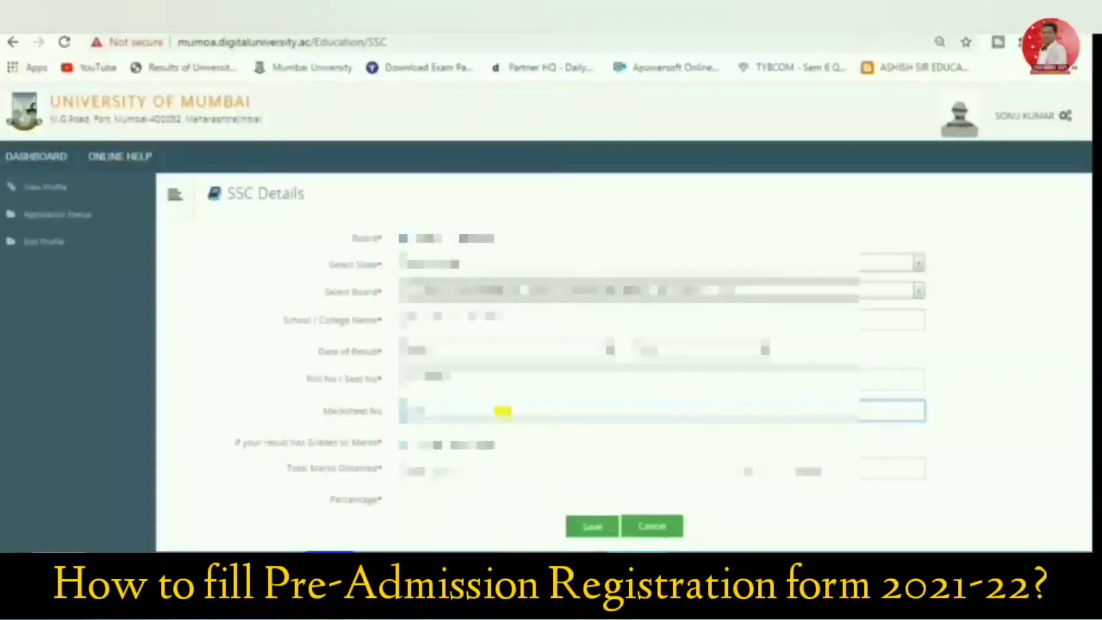
Enter the SSC total marks as 230 out of 500, and save the qualification
{"action": "left_click", "coordinate": [442, 474]}
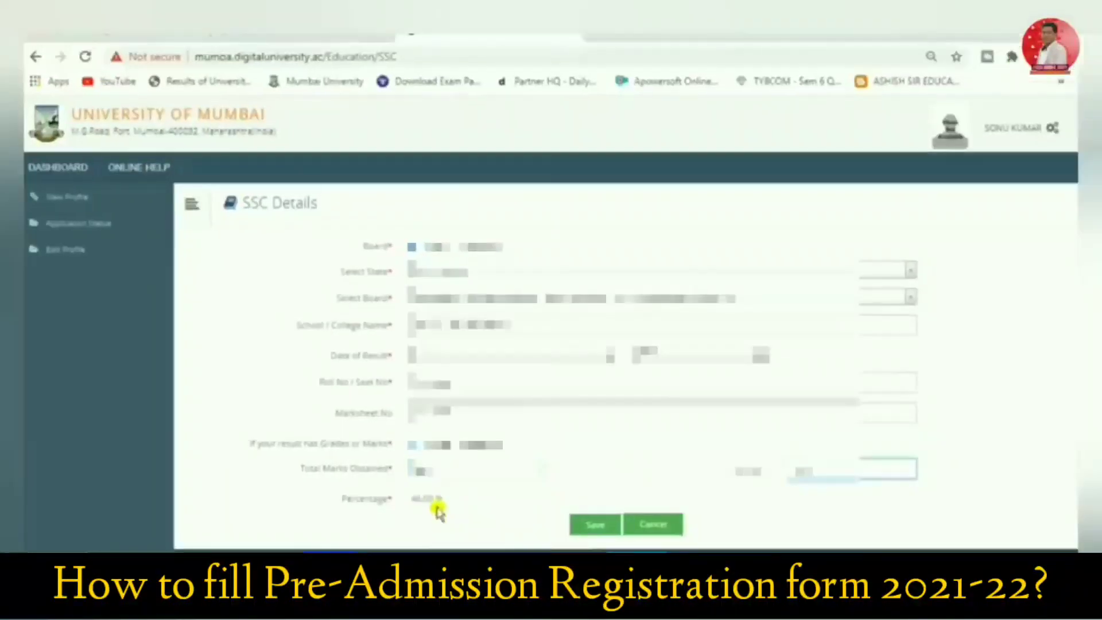
{"action": "left_click", "coordinate": [585, 525]}
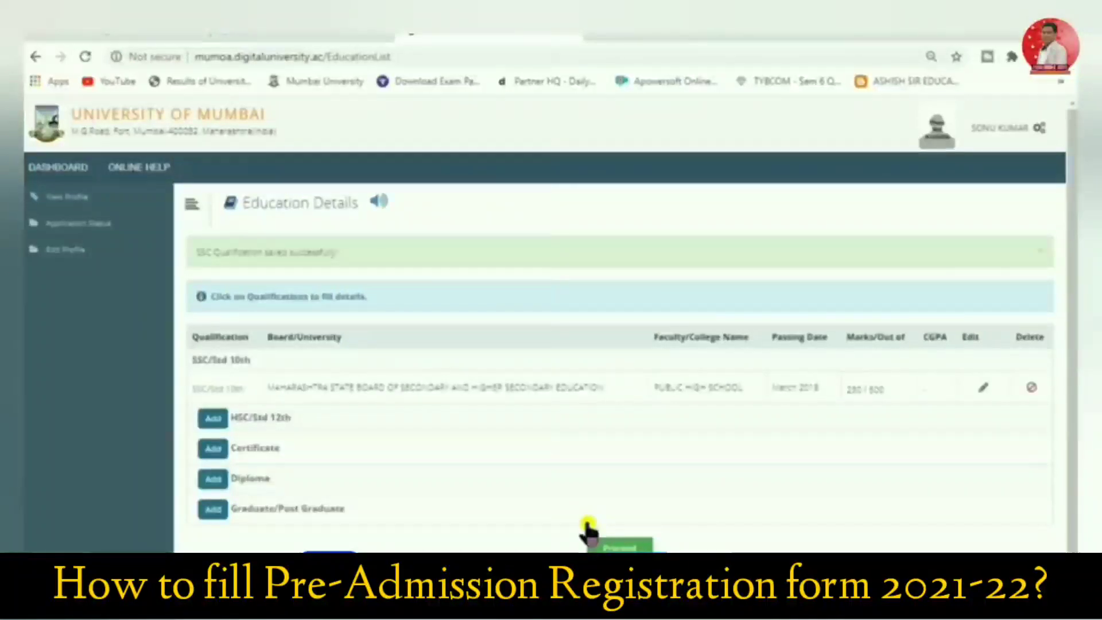
Add the HSC/Std 12th qualification with the Maharashtra State Board of Secondary and Higher Secondary Education and choose the applicant's stream
{"action": "left_click", "coordinate": [217, 420]}
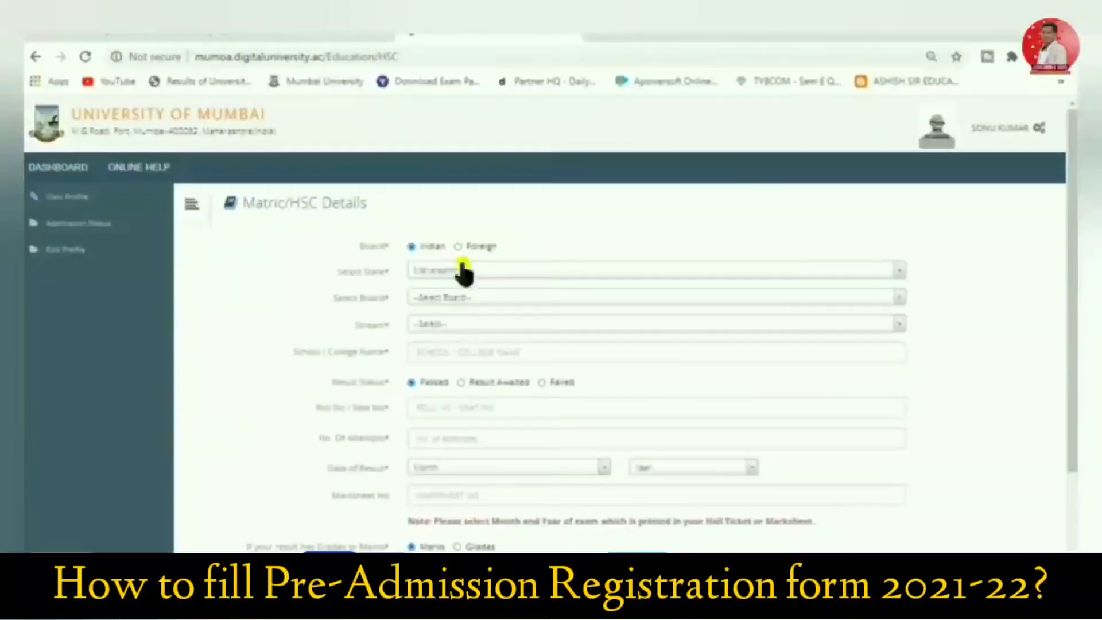
{"action": "left_click", "coordinate": [474, 299]}
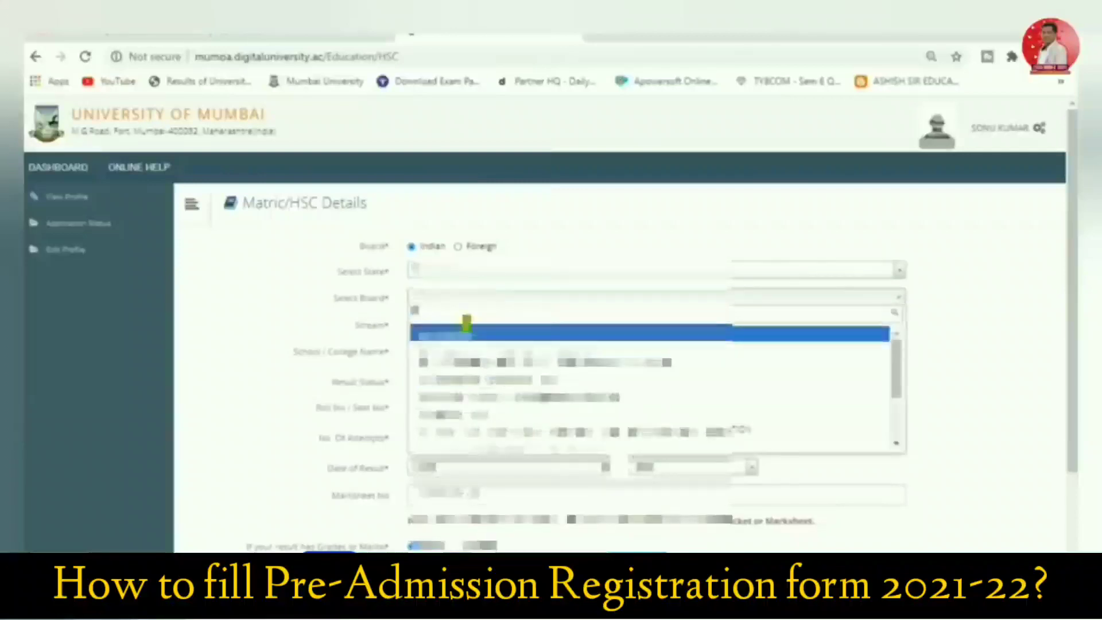
{"action": "left_click", "coordinate": [467, 428]}
{"action": "left_click", "coordinate": [455, 326]}
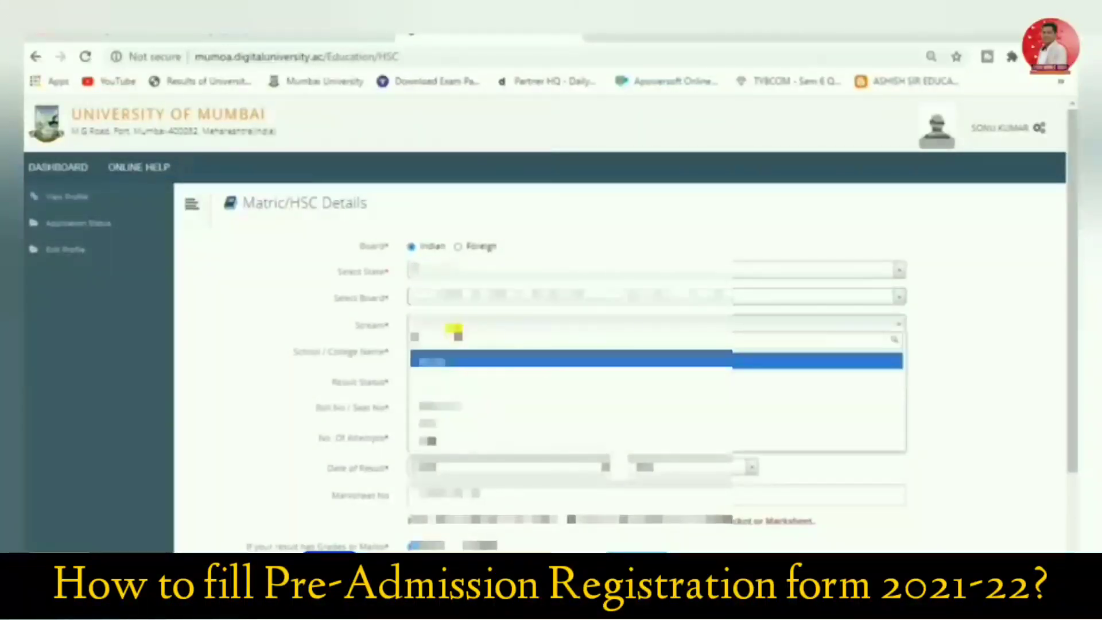
{"action": "left_click", "coordinate": [445, 409]}
Set the HSC school/college name to PUBLIC ENGLISH JUNIOR COLLEGE
{"action": "left_click", "coordinate": [453, 353]}
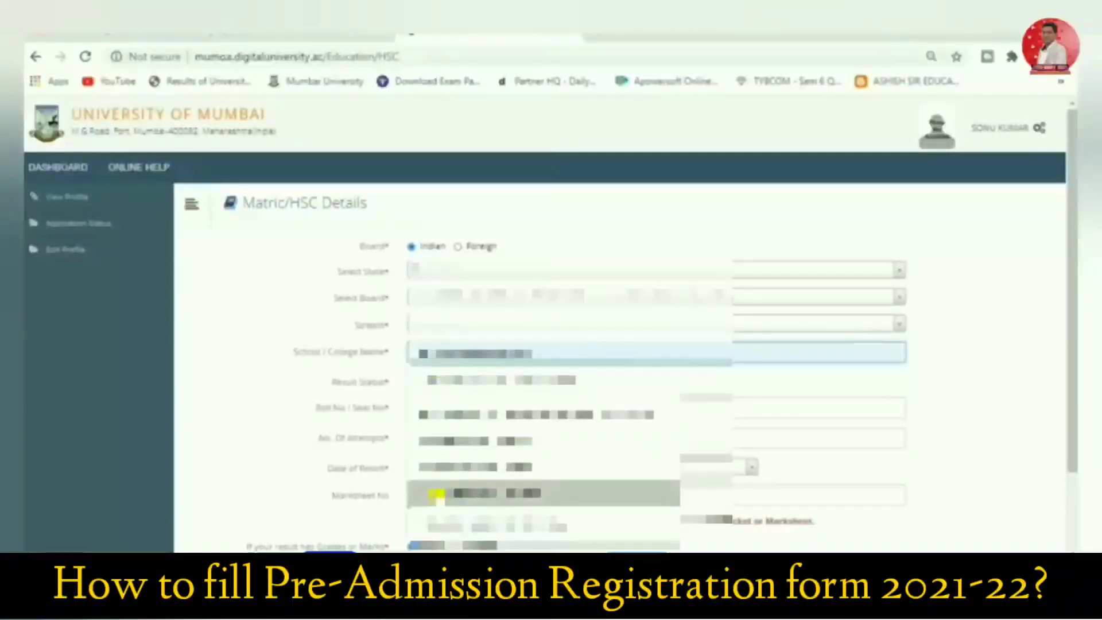
{"action": "left_click", "coordinate": [464, 524]}
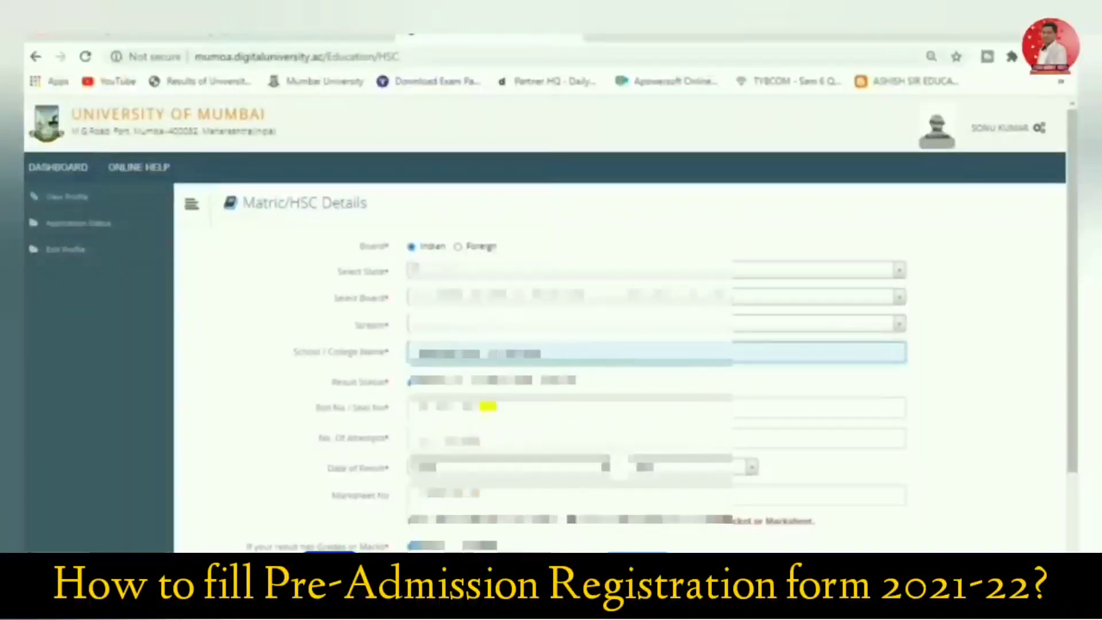
{"action": "left_click_drag", "start_coordinate": [538, 351], "coordinate": [487, 357]}
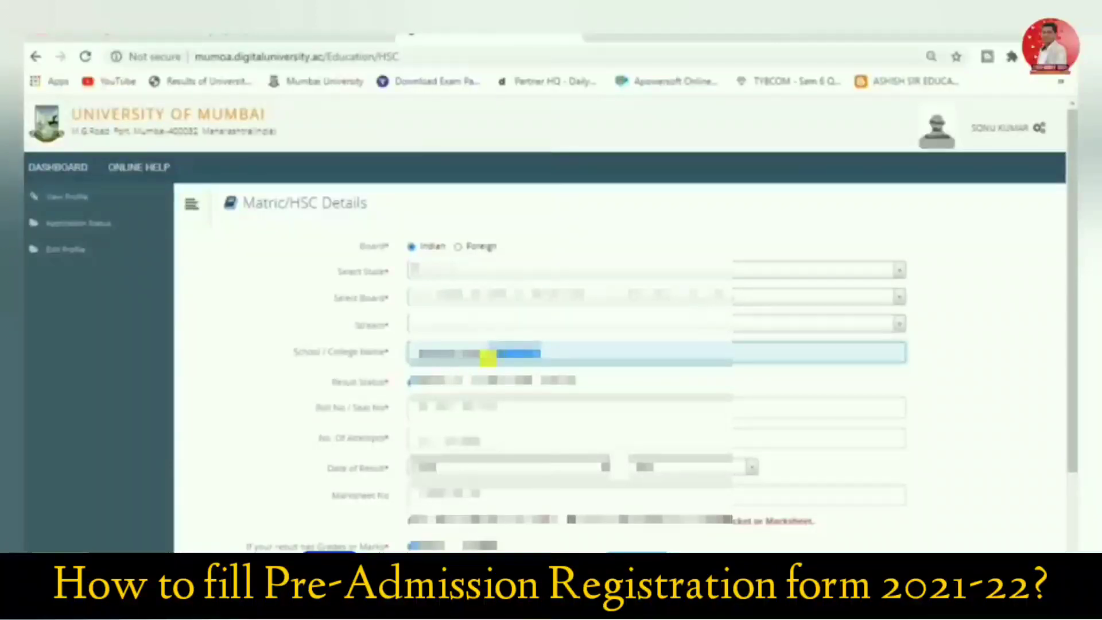
{"action": "key", "text": "BackSpace"}
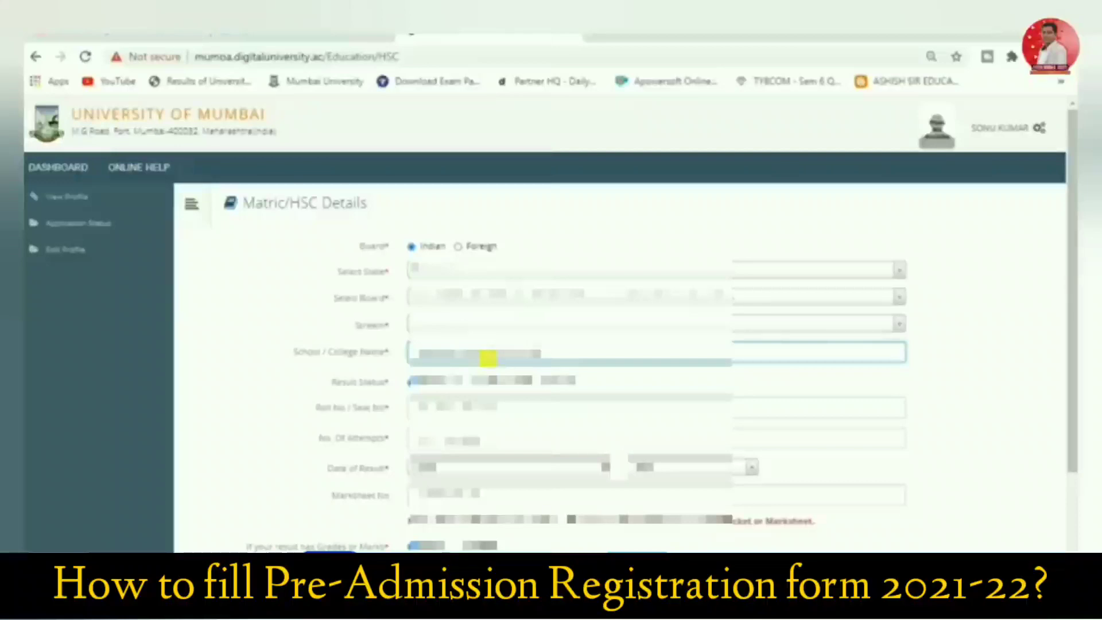
{"action": "type", "text": "ege"}
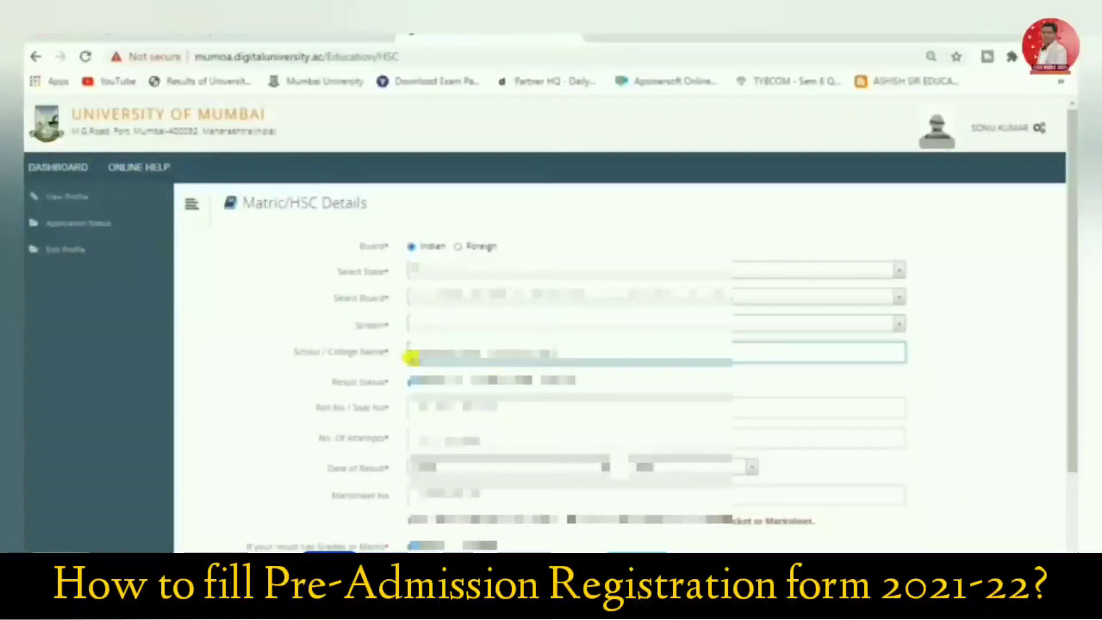
Enter the applicant's HSC roll/seat number and fill in the number of attempts
{"action": "left_click", "coordinate": [470, 409]}
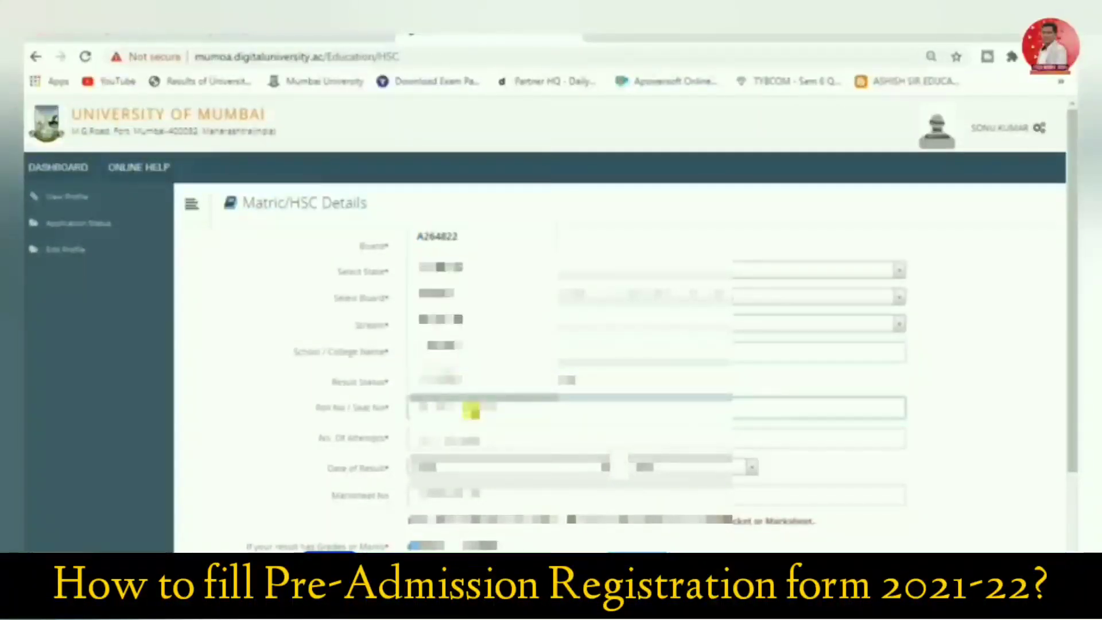
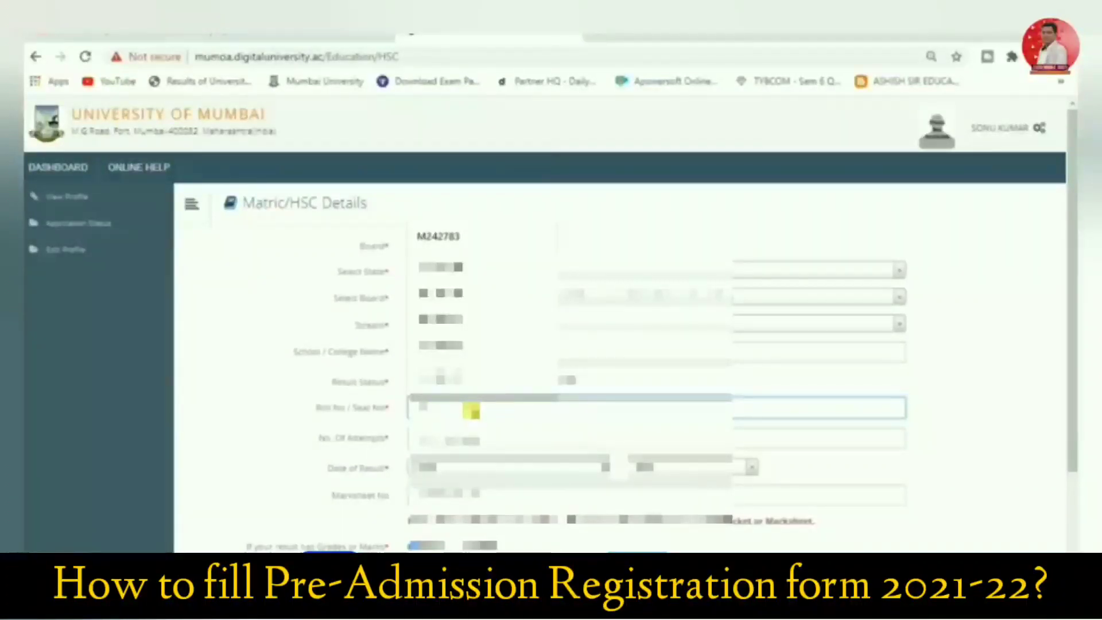
{"action": "key", "text": "Return"}
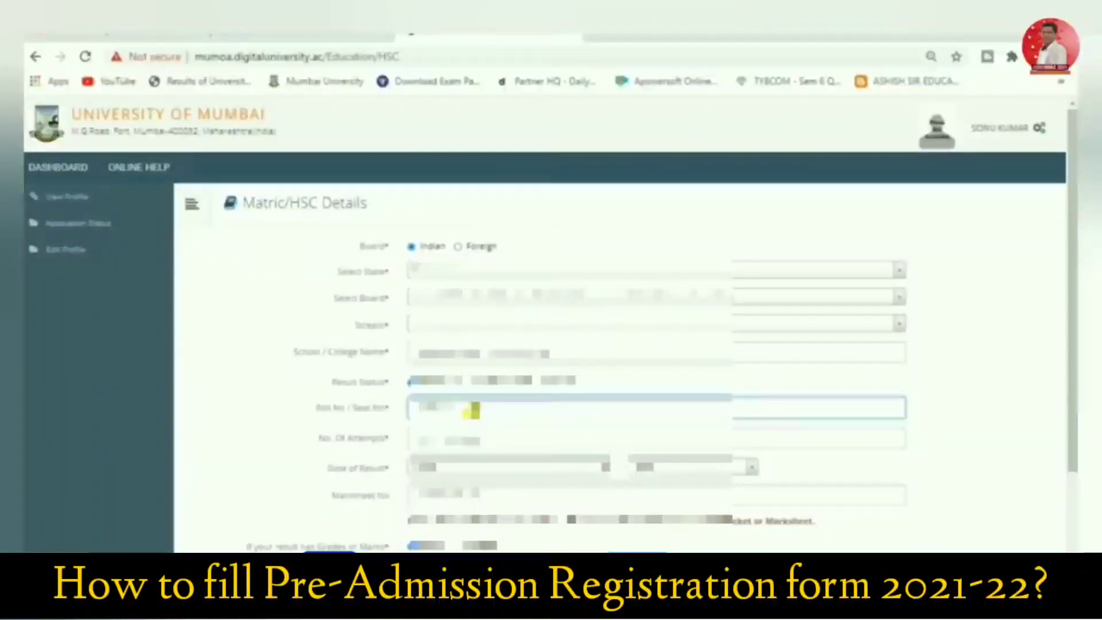
{"action": "left_click", "coordinate": [468, 442]}
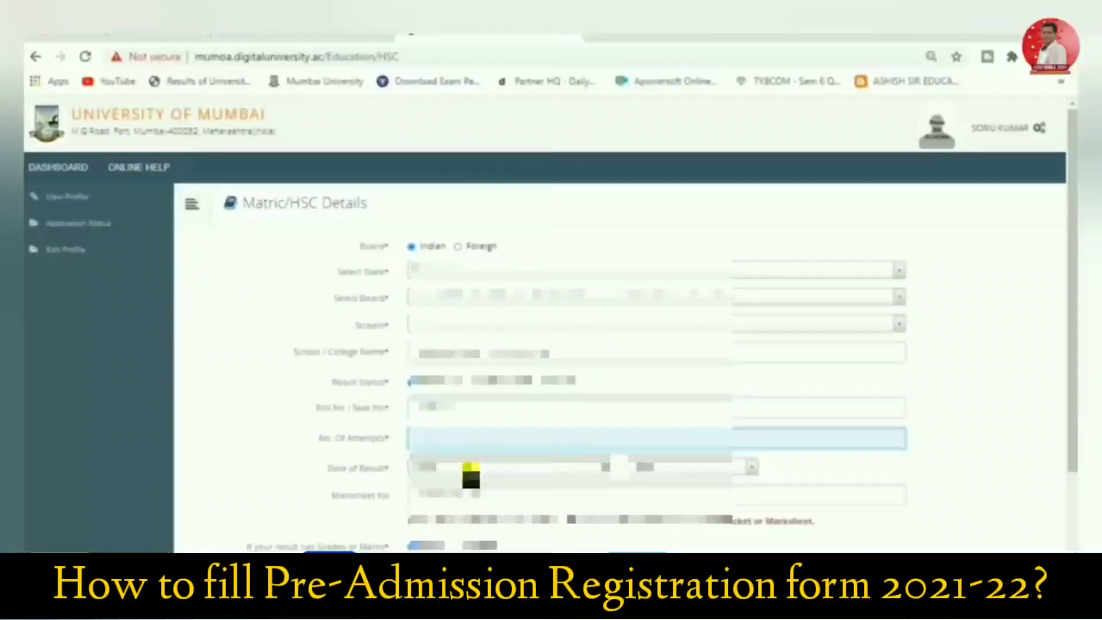
Choose a month for the HSC date of result and set its year to 2020
{"action": "left_click", "coordinate": [470, 475]}
{"action": "left_click", "coordinate": [460, 395]}
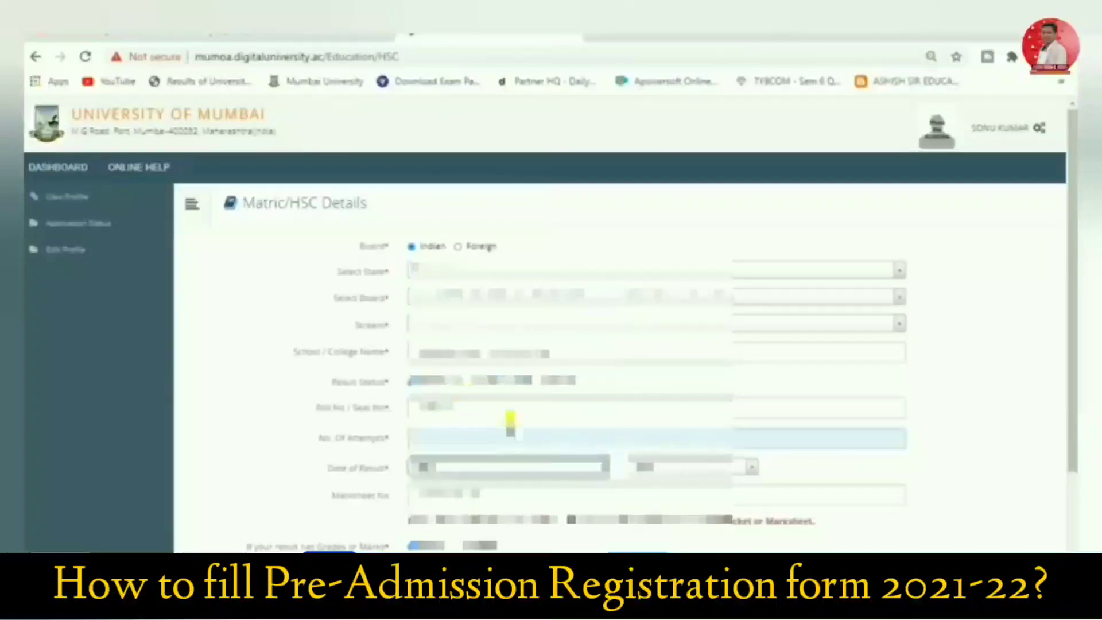
{"action": "left_click", "coordinate": [647, 467]}
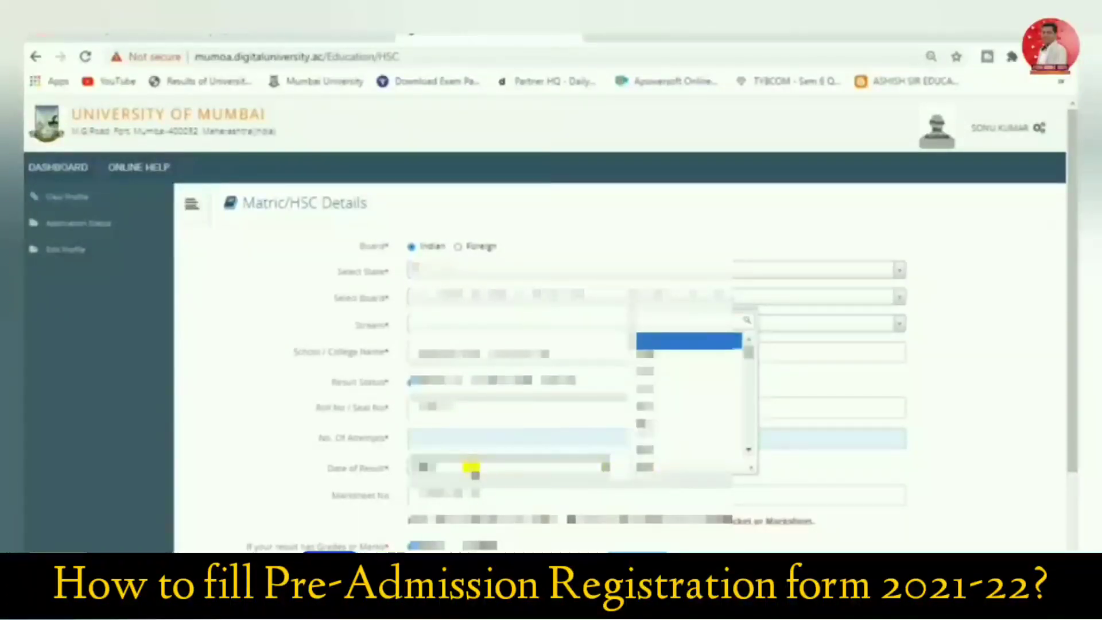
{"action": "left_click", "coordinate": [470, 468]}
{"action": "left_click", "coordinate": [464, 463]}
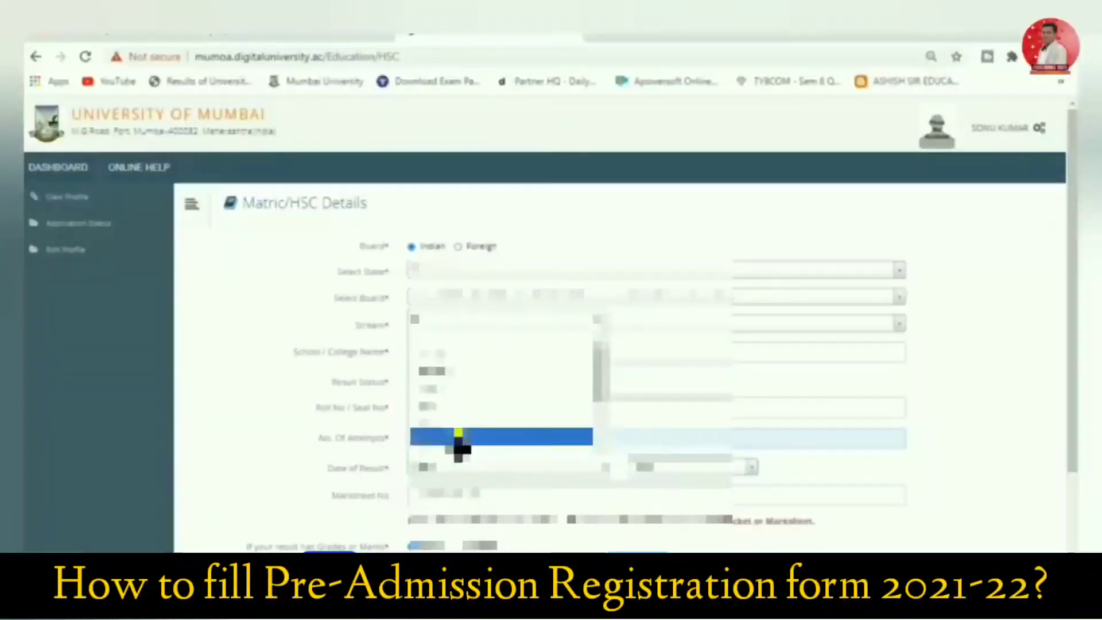
{"action": "left_click", "coordinate": [457, 452]}
{"action": "left_click", "coordinate": [669, 471]}
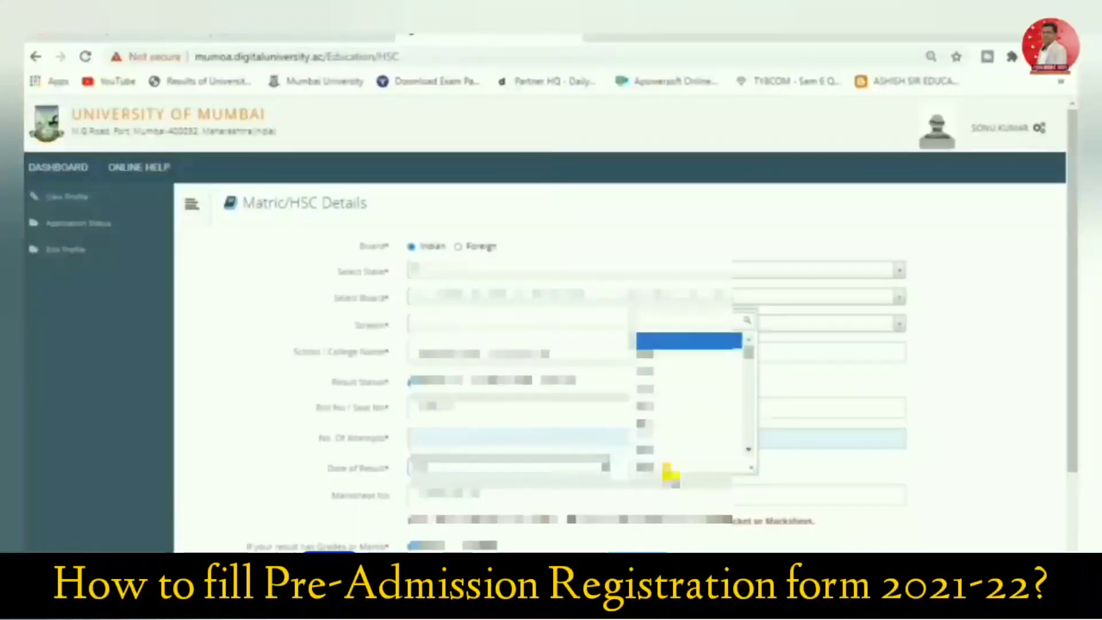
{"action": "left_click", "coordinate": [646, 367]}
Fill in the applicant's HSC marksheet number
{"action": "scroll", "coordinate": [545, 453], "scroll_direction": "down", "scroll_amount": 2}
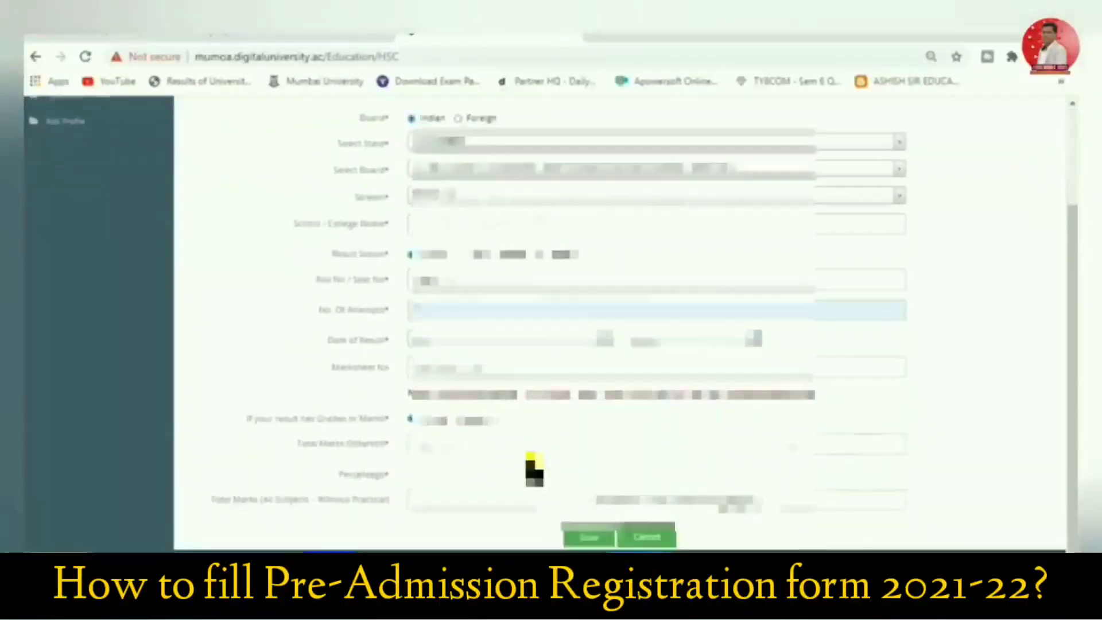
{"action": "left_click", "coordinate": [480, 368]}
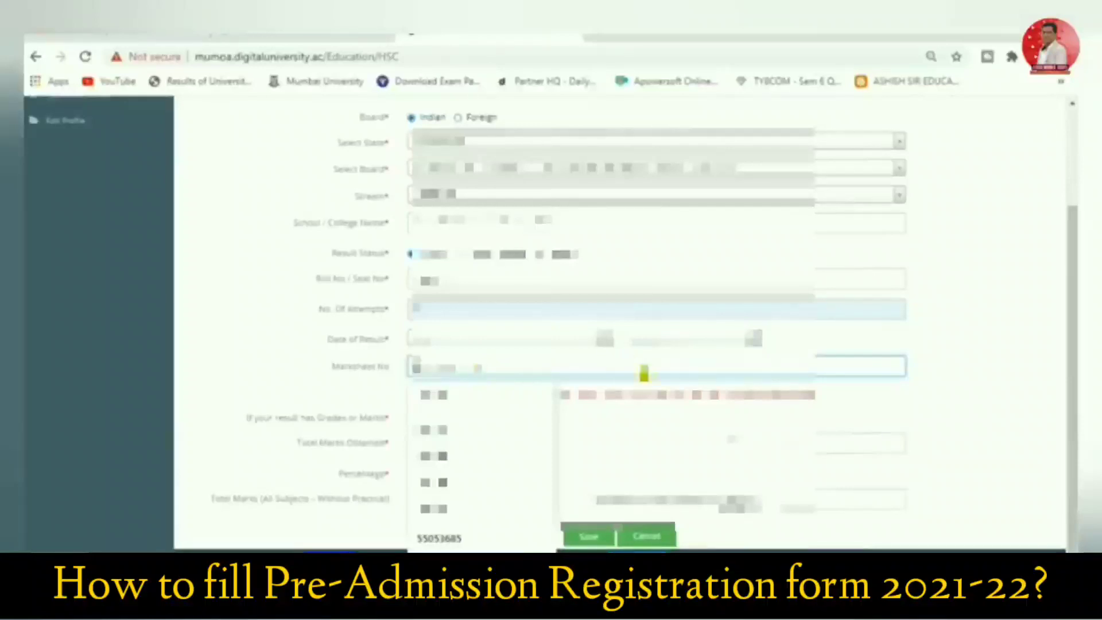
{"action": "left_click", "coordinate": [732, 398]}
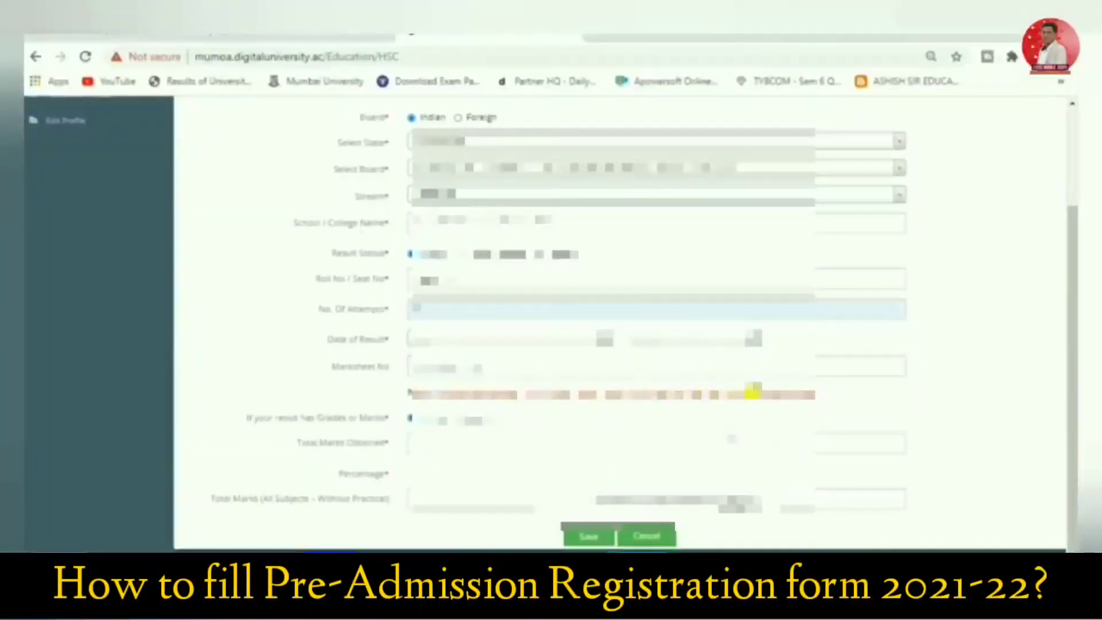
Change the month of the HSC date of result to February
{"action": "left_click", "coordinate": [507, 344]}
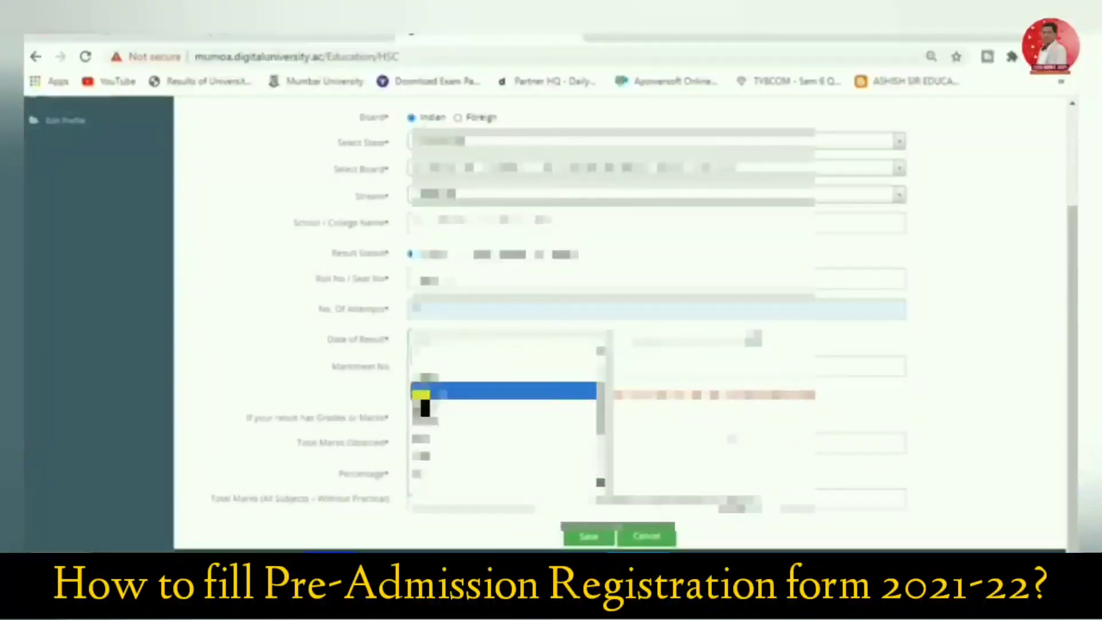
{"action": "left_click", "coordinate": [424, 424]}
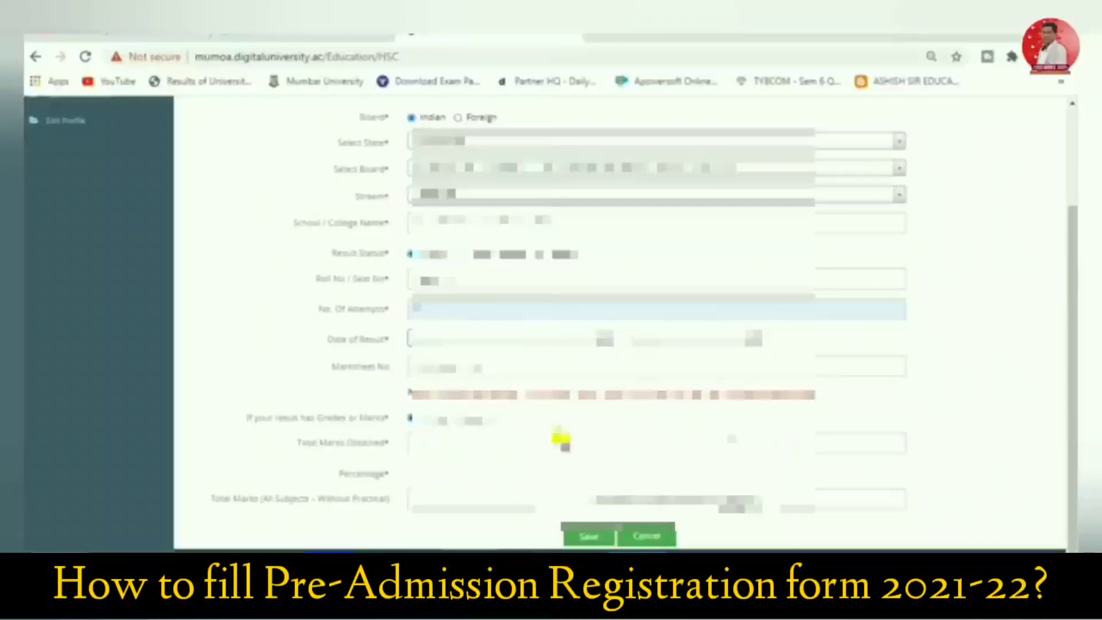
{"action": "left_click", "coordinate": [491, 344]}
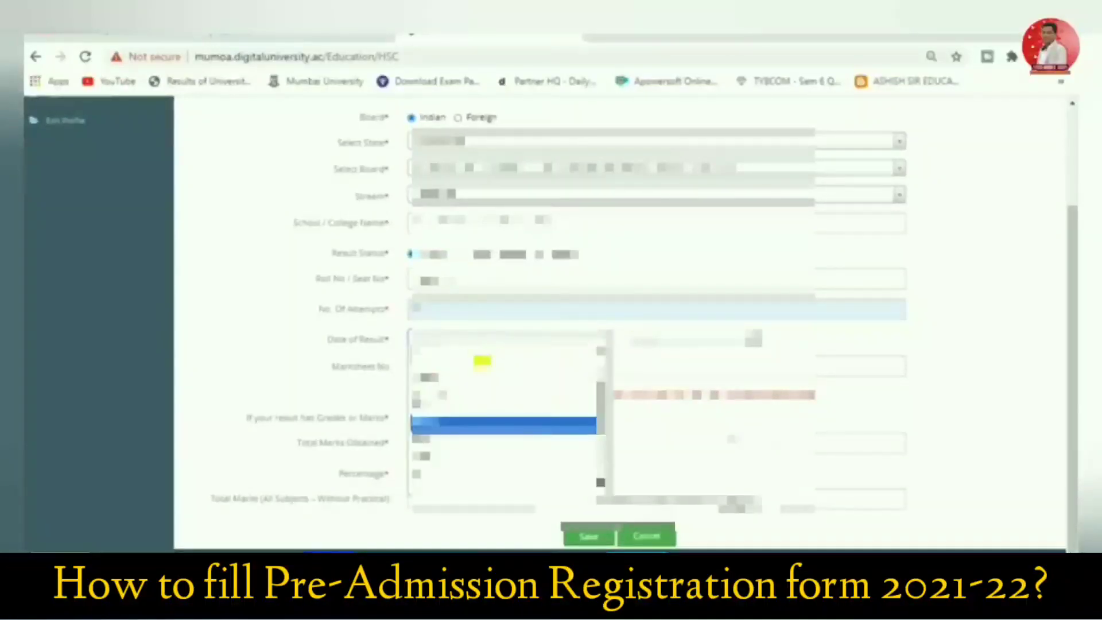
{"action": "left_click", "coordinate": [468, 405]}
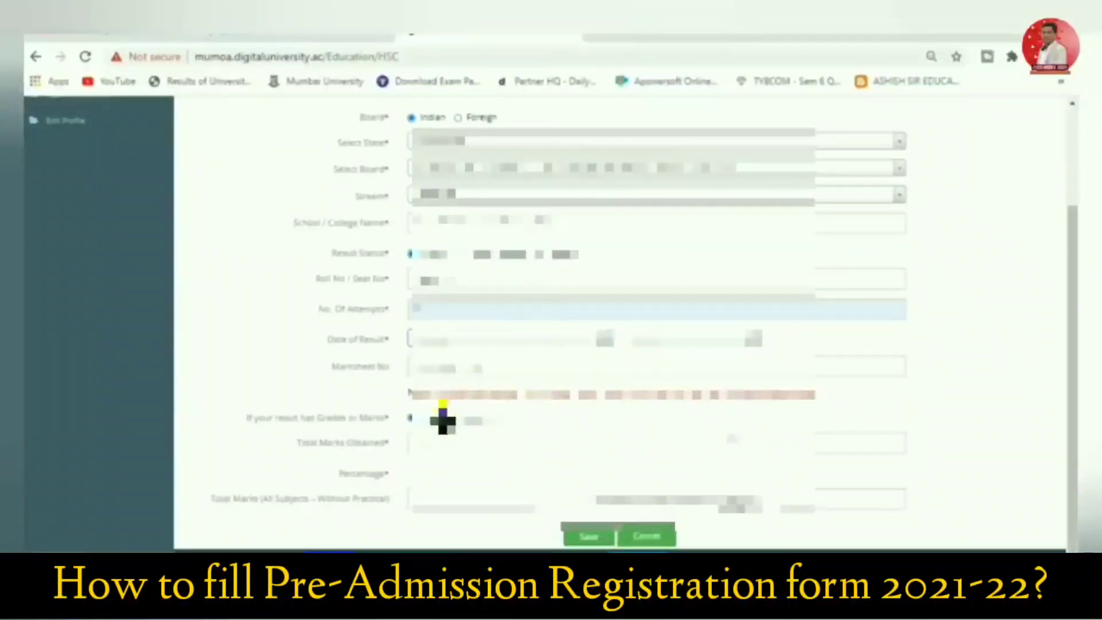
Enter the HSC total marks as 421 out of 650, and save the qualification
{"action": "left_click", "coordinate": [442, 442]}
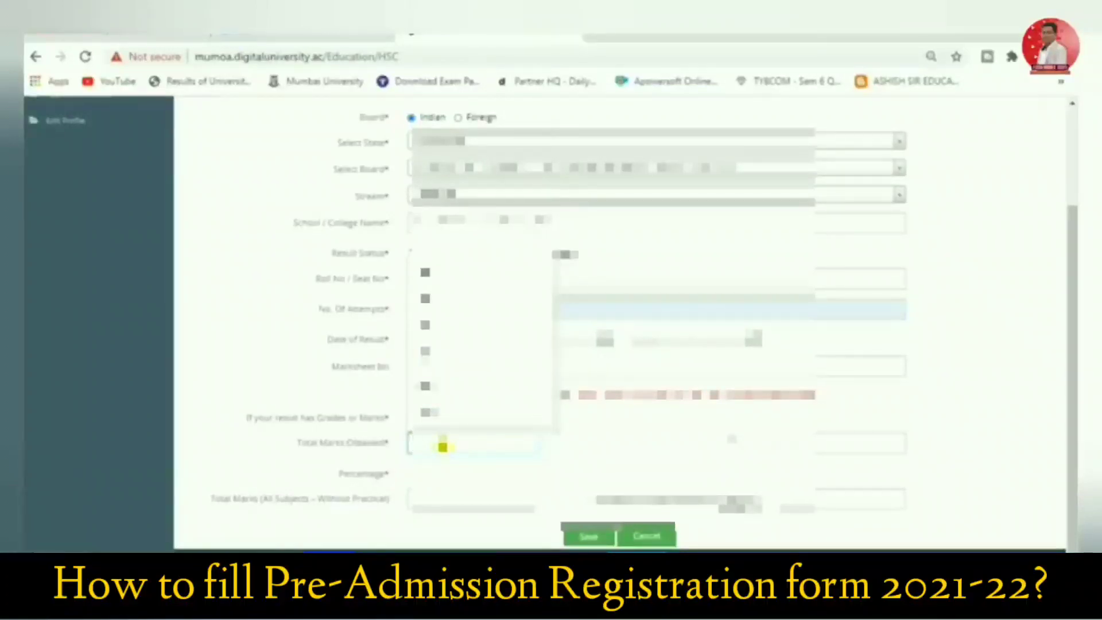
{"action": "type", "text": "4"}
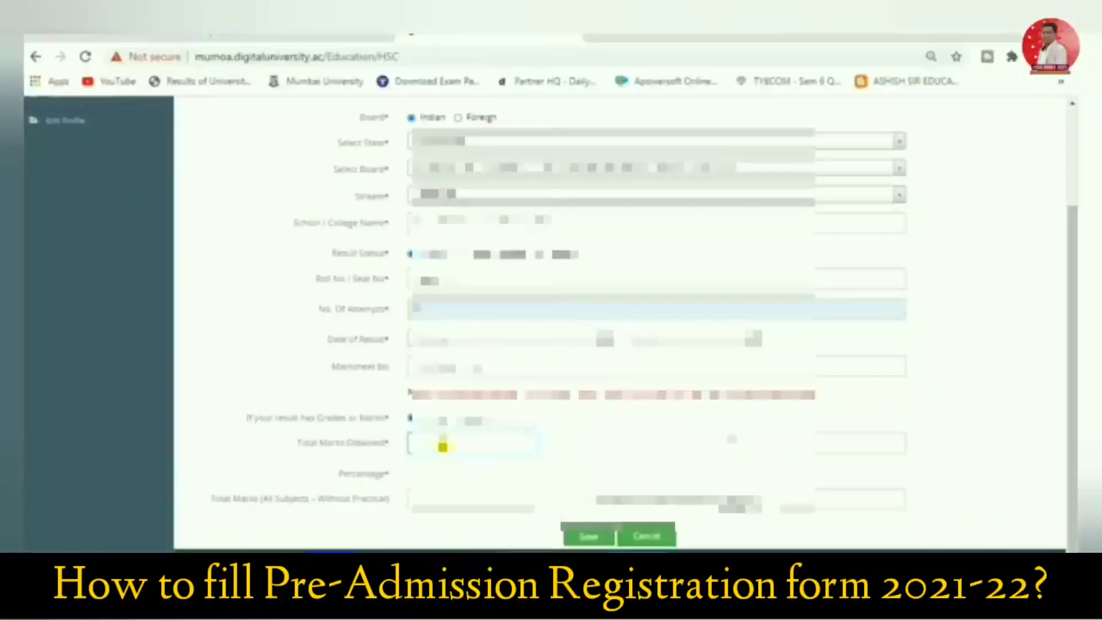
{"action": "left_click", "coordinate": [846, 438]}
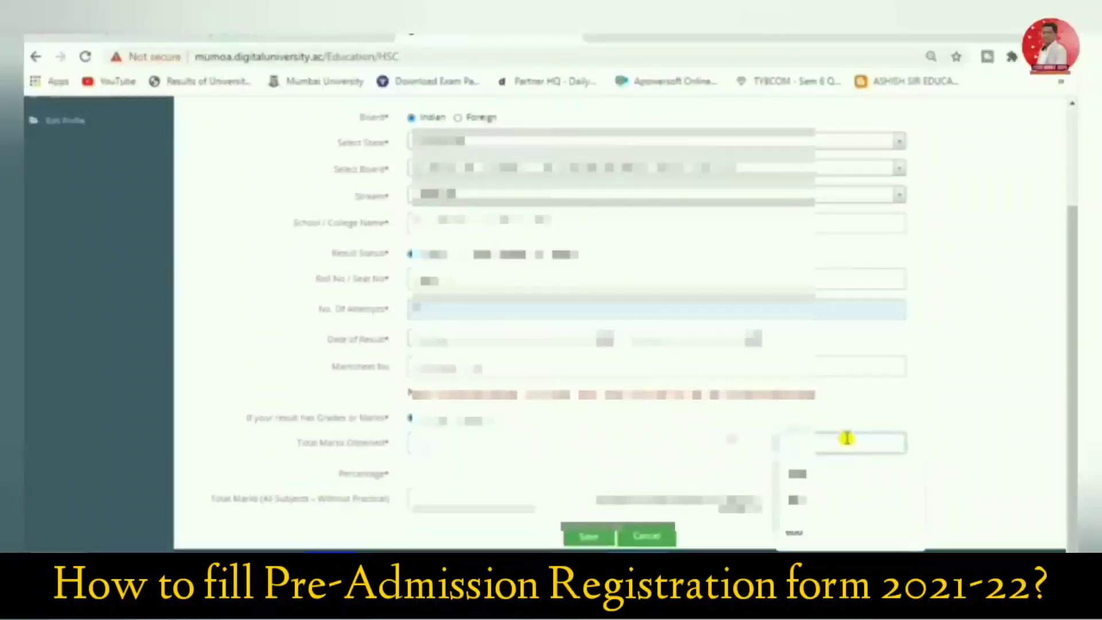
{"action": "type", "text": "600"}
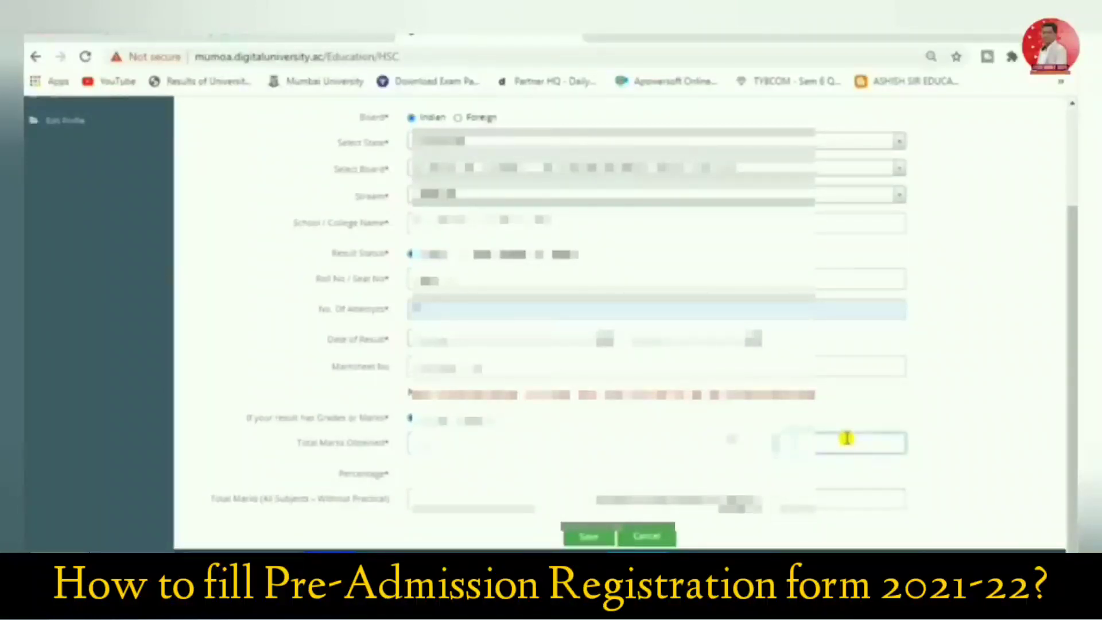
{"action": "left_click", "coordinate": [630, 476]}
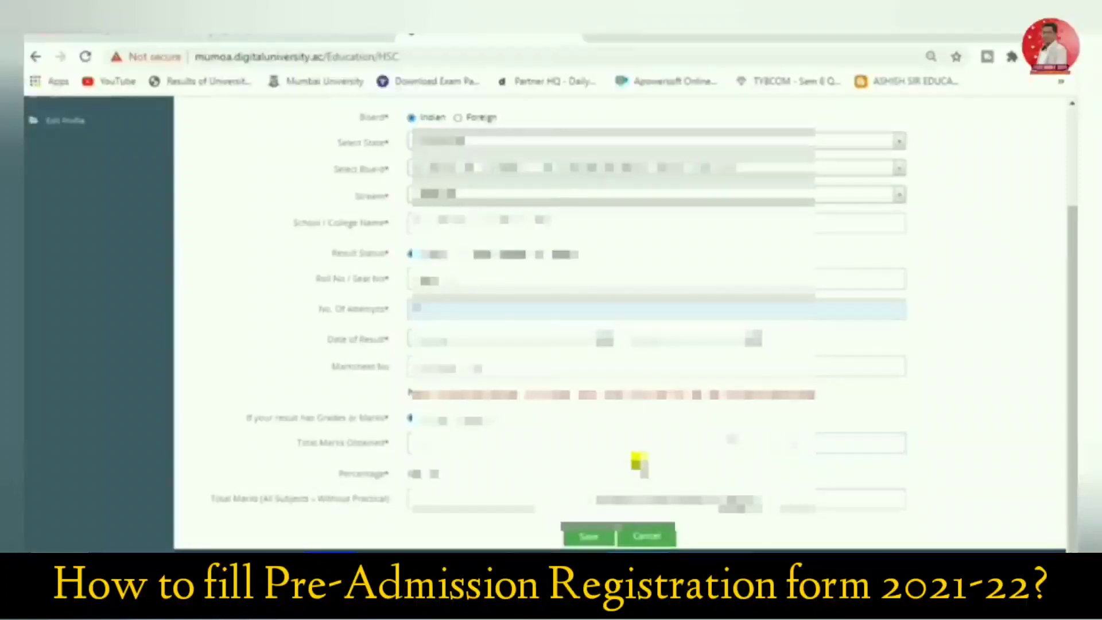
{"action": "left_click", "coordinate": [432, 496]}
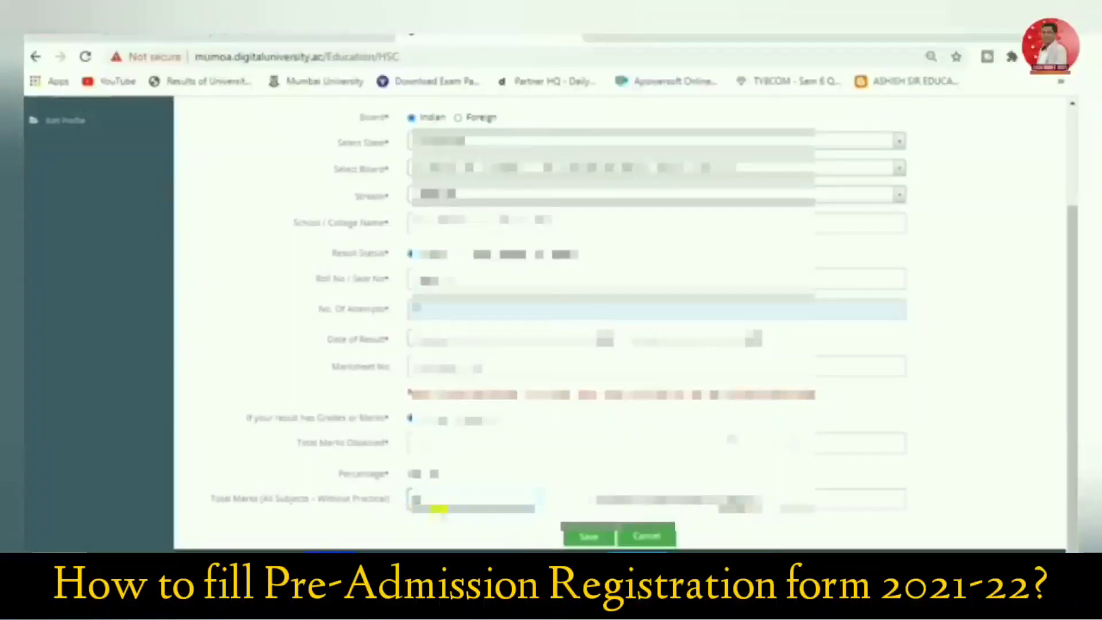
{"action": "left_click", "coordinate": [597, 537]}
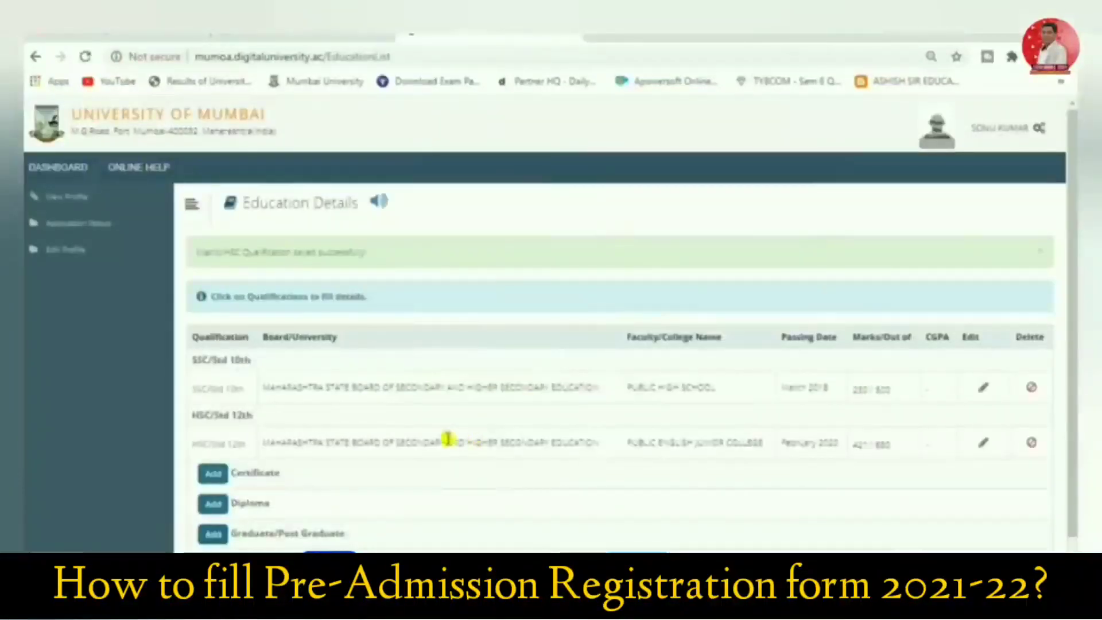
Proceed from the education details to the reservation details and review the Social Reservation options
{"action": "scroll", "coordinate": [450, 438], "scroll_direction": "down", "scroll_amount": 1}
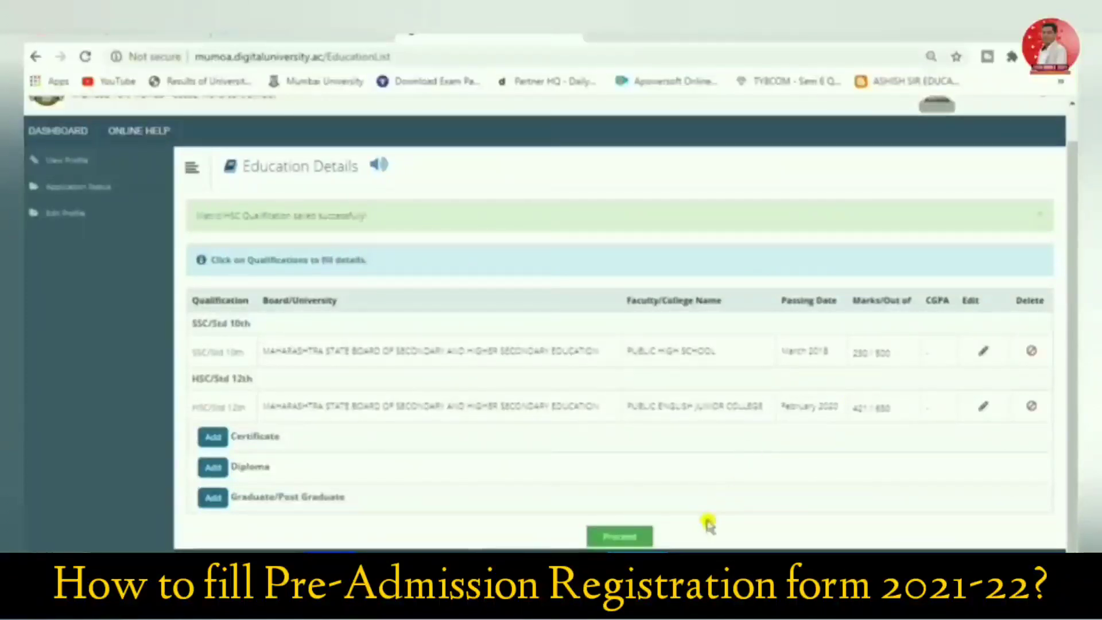
{"action": "left_click", "coordinate": [630, 538]}
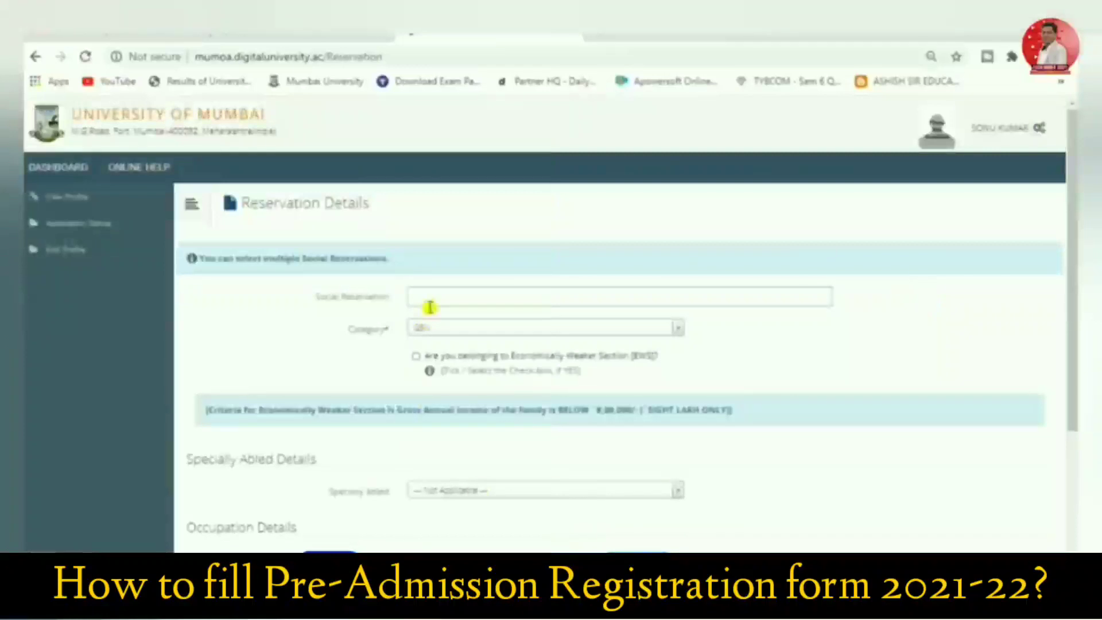
{"action": "left_click", "coordinate": [433, 296]}
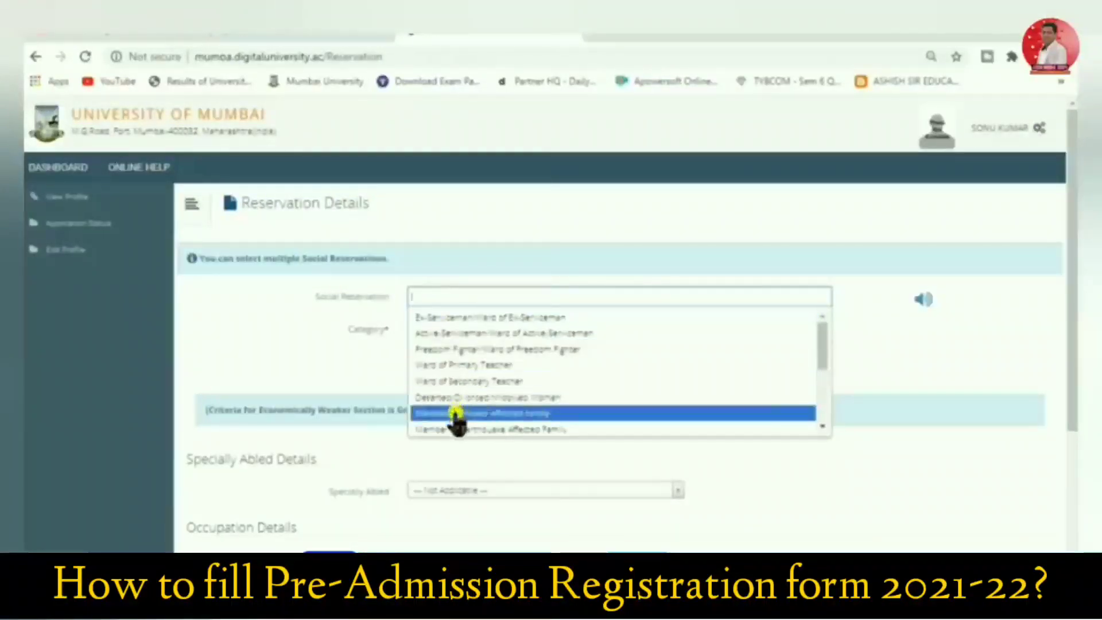
{"action": "scroll", "coordinate": [454, 394], "scroll_direction": "down", "scroll_amount": 3}
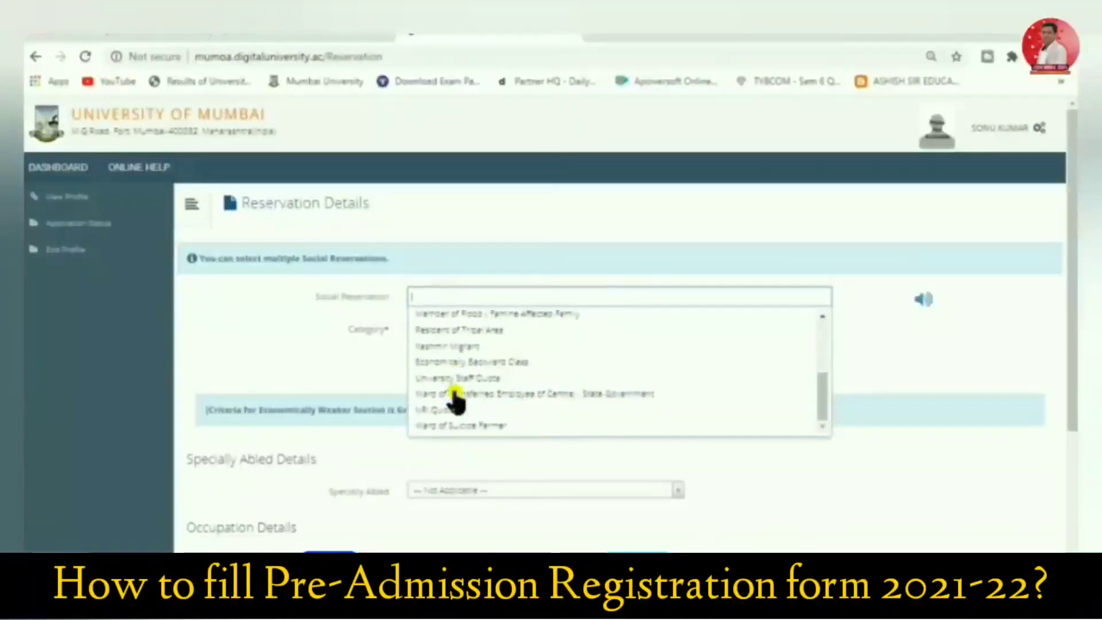
{"action": "scroll", "coordinate": [450, 431], "scroll_direction": "up", "scroll_amount": 5}
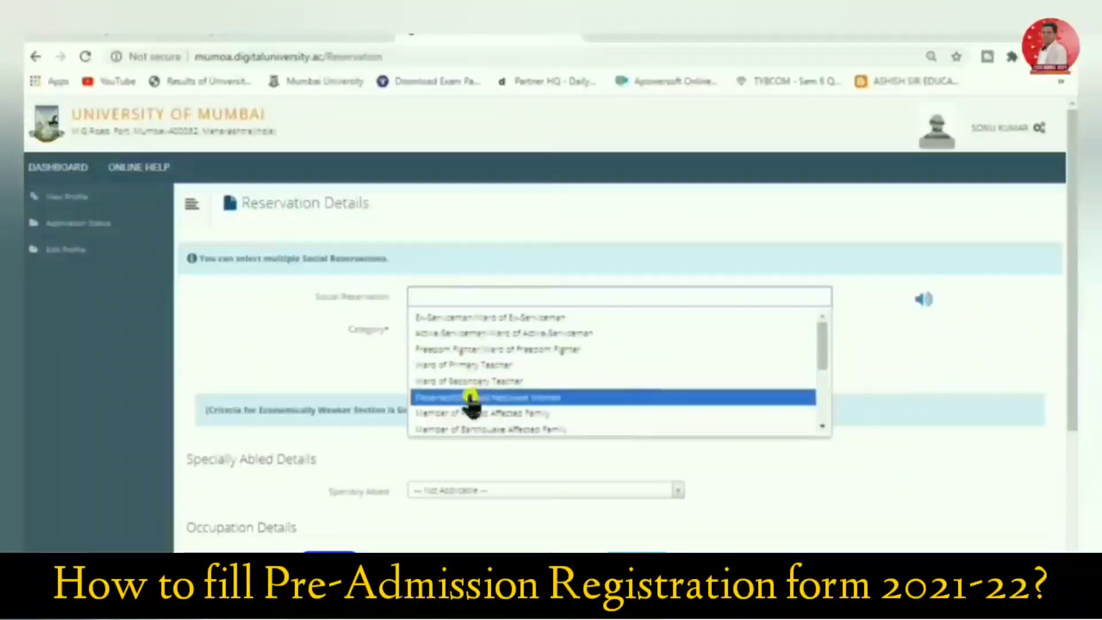
{"action": "scroll", "coordinate": [475, 419], "scroll_direction": "down", "scroll_amount": 5}
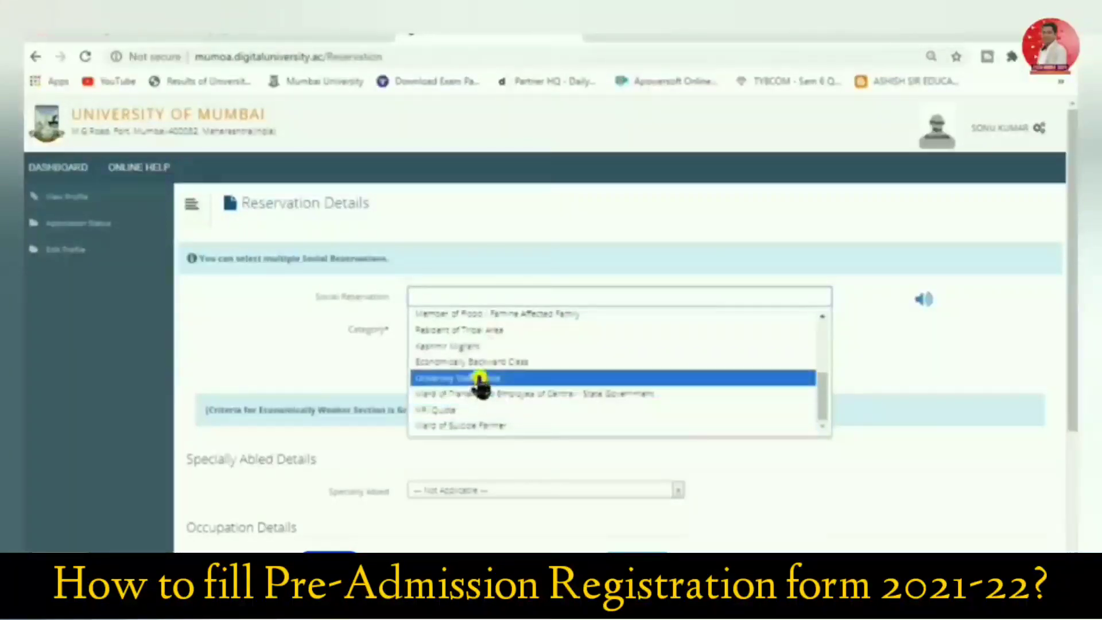
{"action": "left_click", "coordinate": [866, 312]}
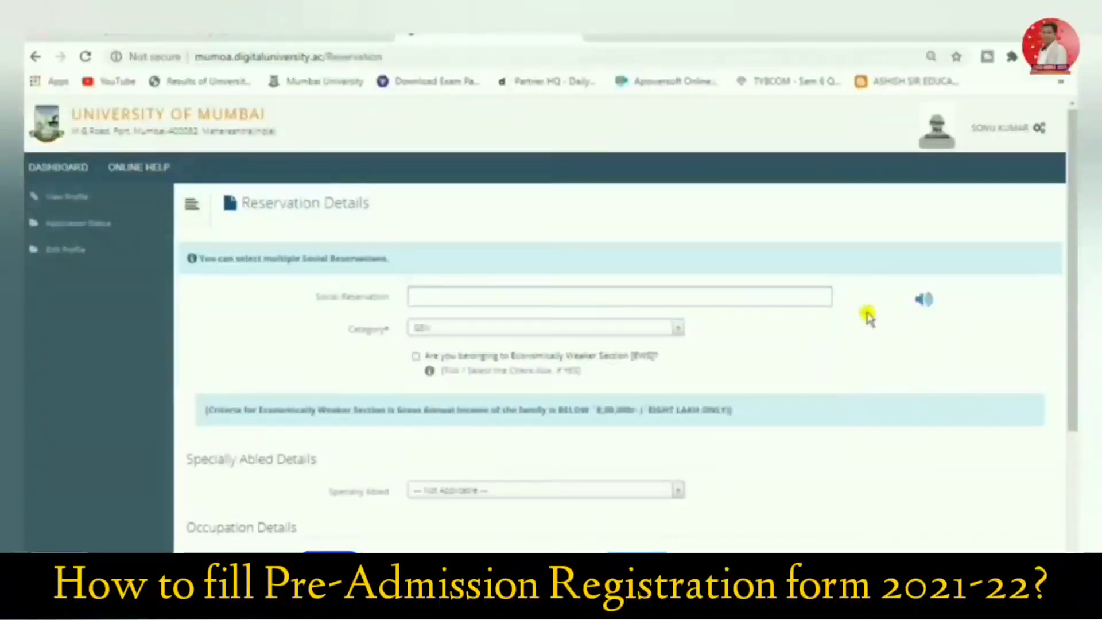
Review the options offered for the applicant's Category and Specially Abled status
{"action": "left_click", "coordinate": [466, 330]}
{"action": "left_click", "coordinate": [463, 331]}
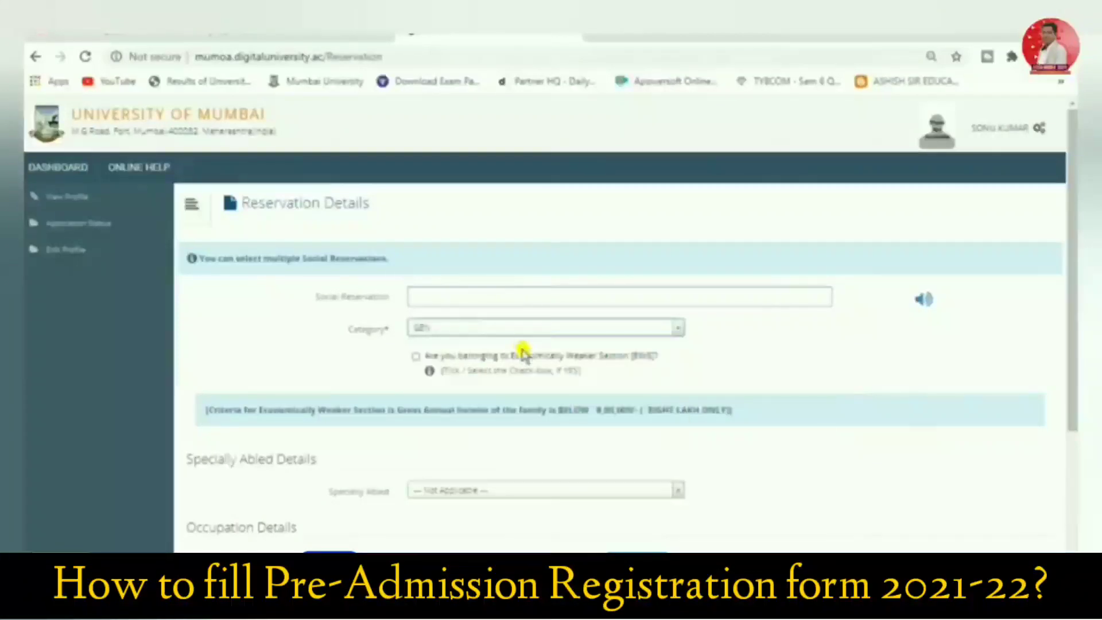
{"action": "scroll", "coordinate": [534, 364], "scroll_direction": "down", "scroll_amount": 3}
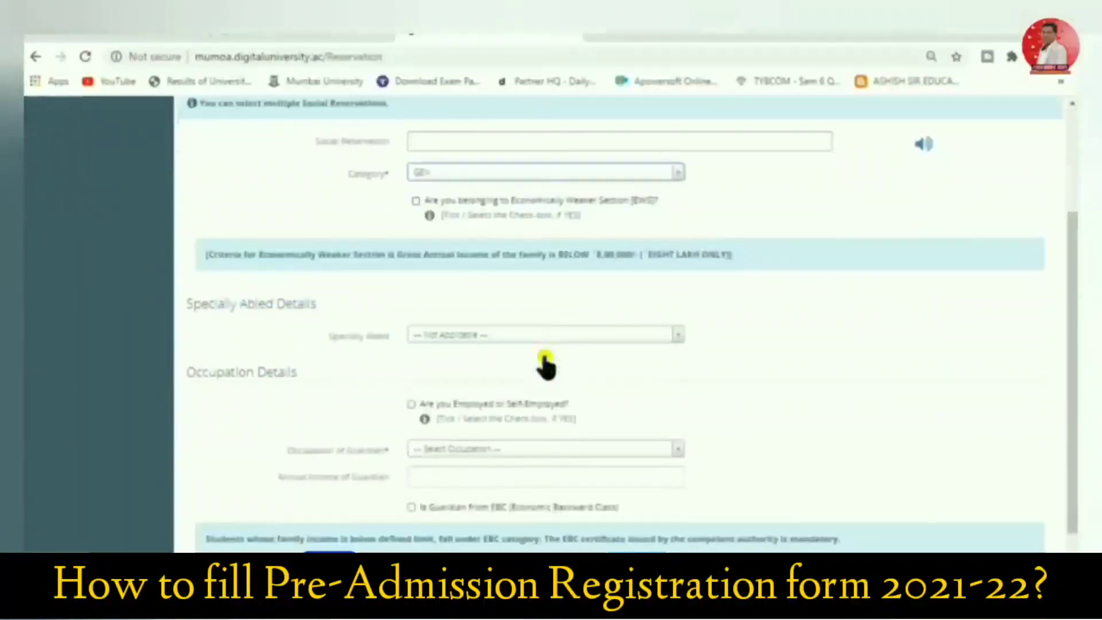
{"action": "left_click", "coordinate": [447, 341]}
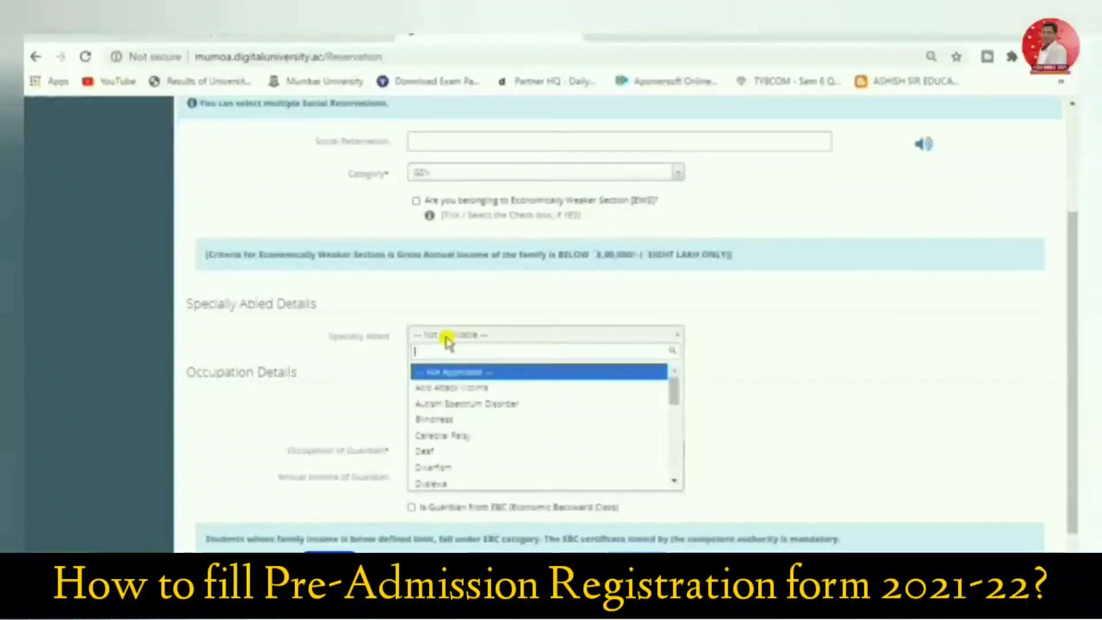
{"action": "left_click", "coordinate": [513, 341]}
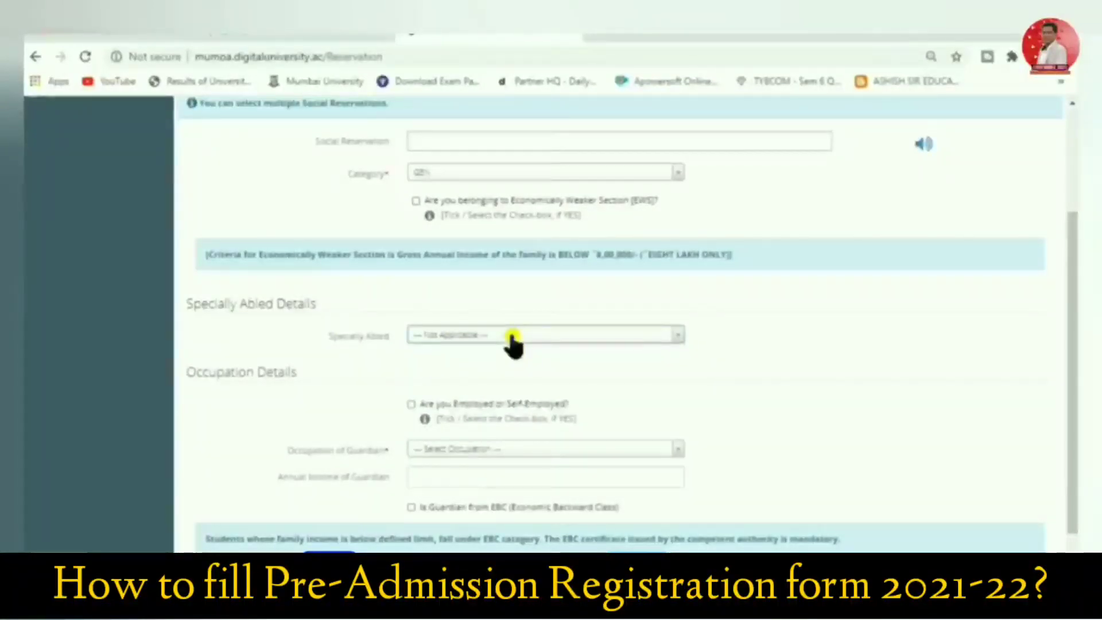
{"action": "left_click", "coordinate": [512, 341]}
{"action": "left_click", "coordinate": [511, 338]}
{"action": "scroll", "coordinate": [512, 342], "scroll_direction": "down", "scroll_amount": 1}
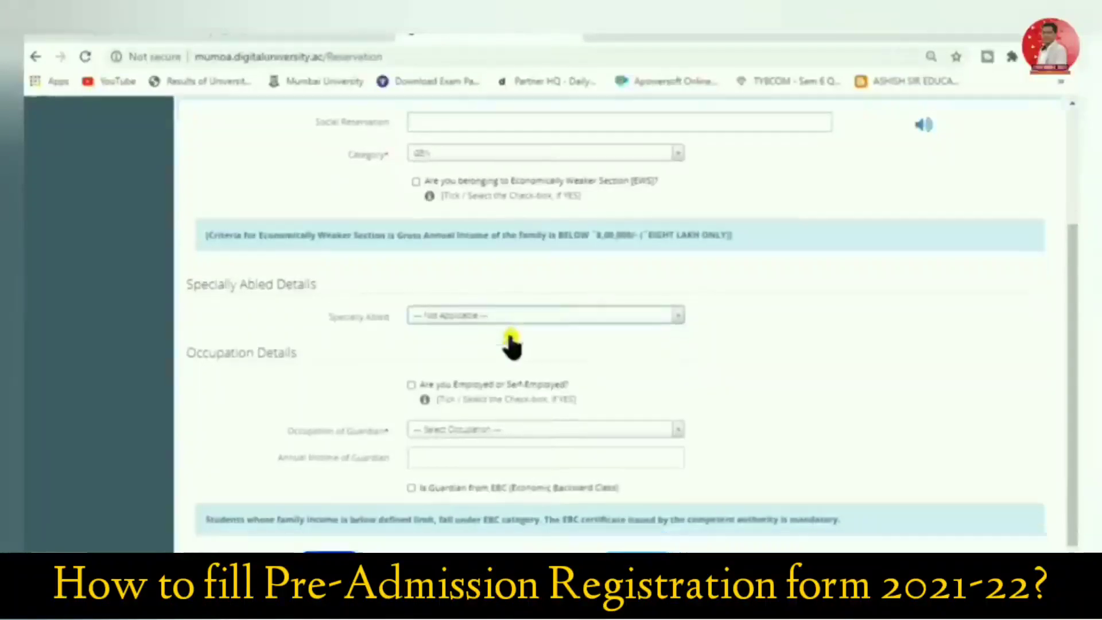
{"action": "left_click", "coordinate": [448, 282]}
{"action": "left_click", "coordinate": [447, 282]}
Set the guardian's occupation to Service and the guardian's annual income to 120000
{"action": "left_click", "coordinate": [468, 399]}
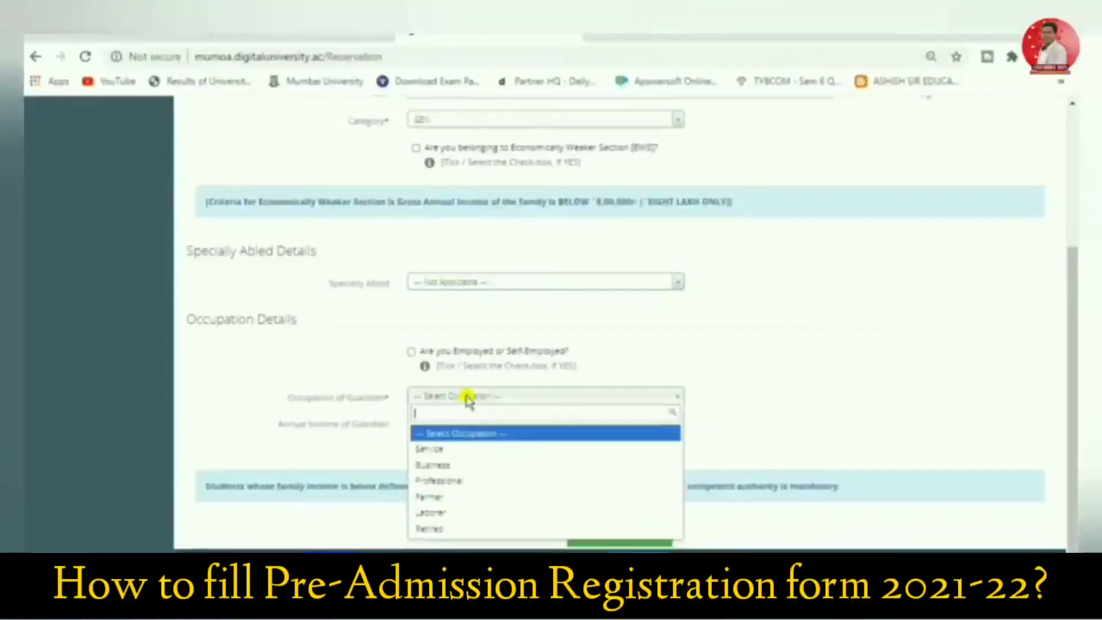
{"action": "left_click", "coordinate": [453, 449]}
{"action": "left_click", "coordinate": [457, 422]}
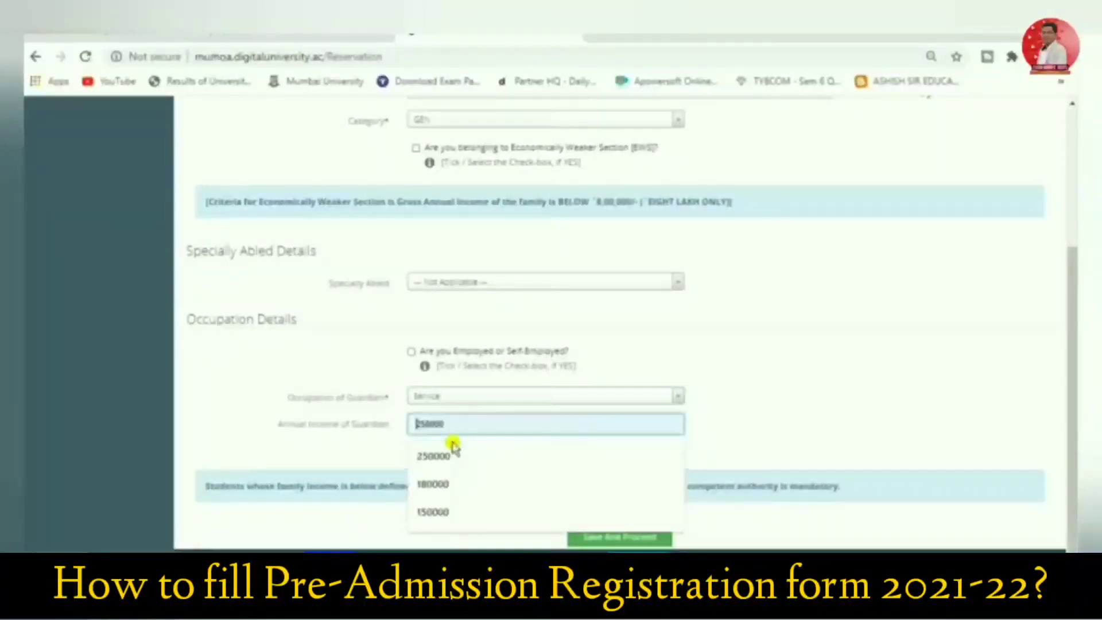
{"action": "left_click", "coordinate": [445, 511]}
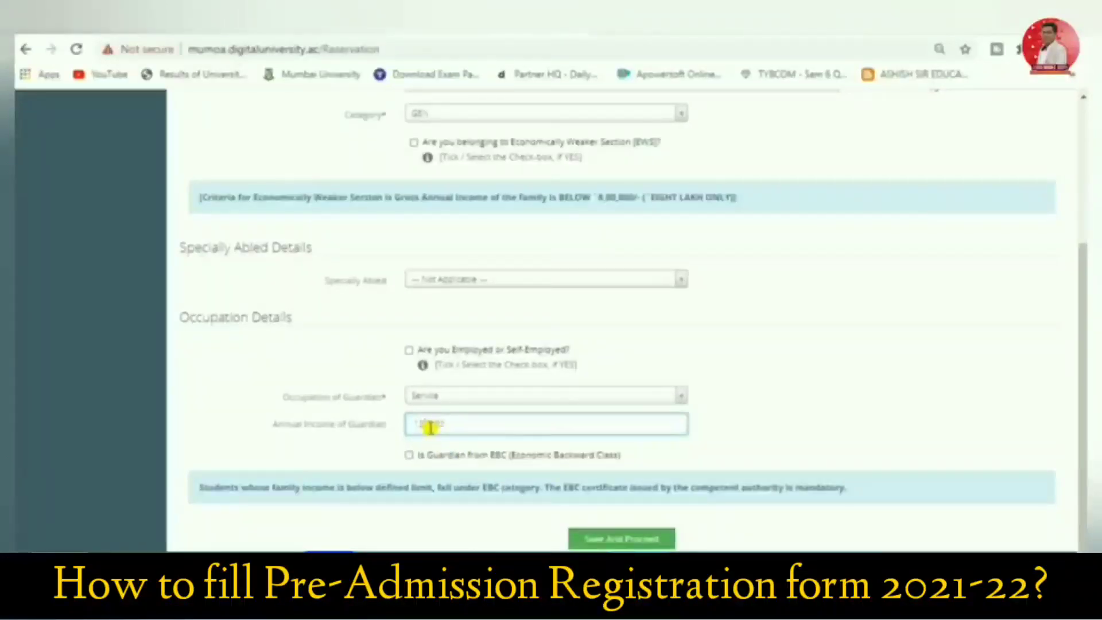
{"action": "left_click", "coordinate": [454, 397]}
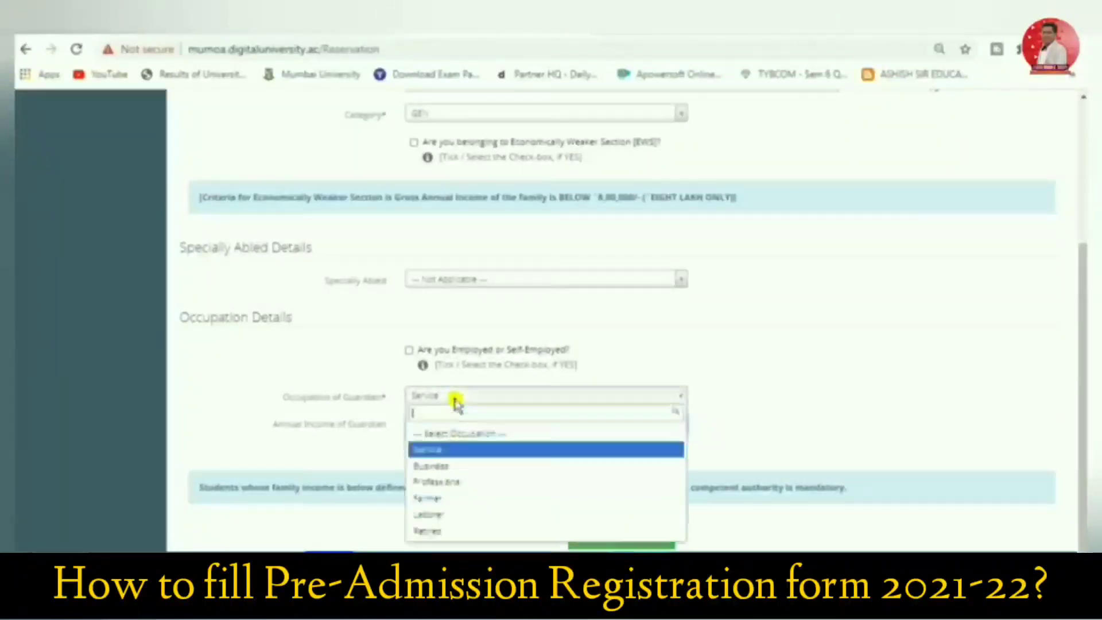
{"action": "left_click", "coordinate": [445, 515]}
{"action": "left_click", "coordinate": [435, 397]}
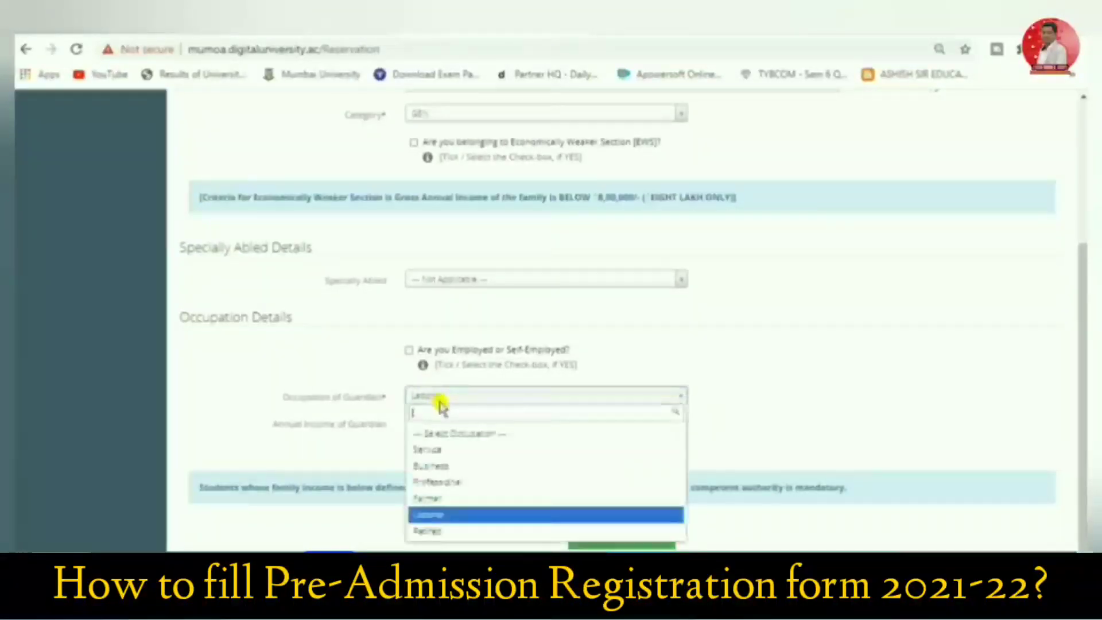
{"action": "left_click", "coordinate": [436, 450]}
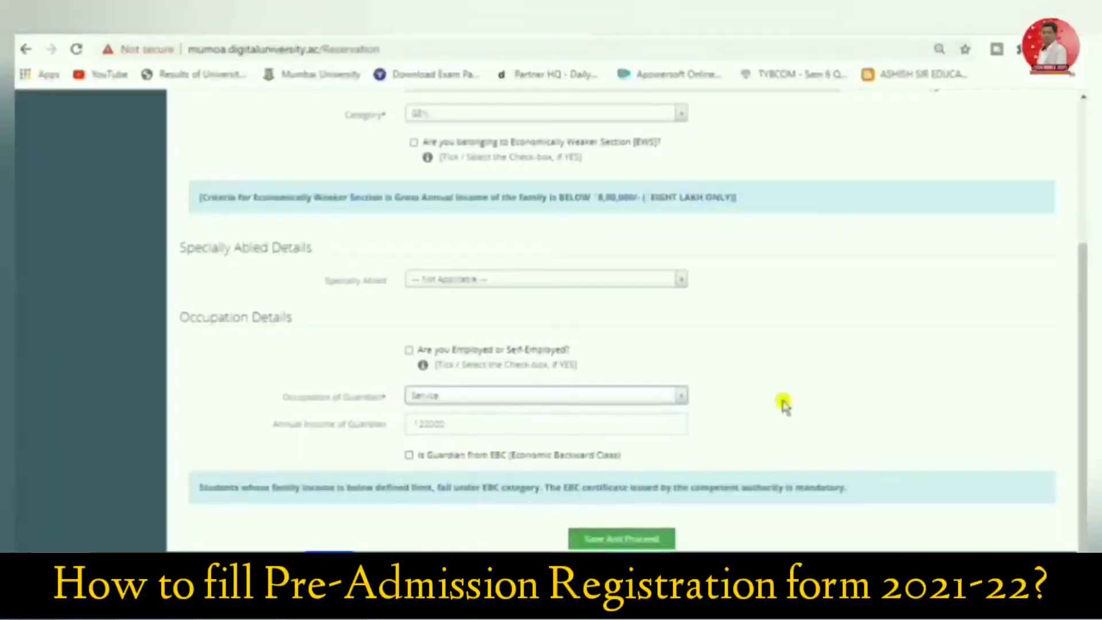
Save the reservation details and load "WhatsApp Image 2020-07-19 at 1.56.30 PM" from Documents as the applicant's photograph
{"action": "left_click", "coordinate": [591, 541]}
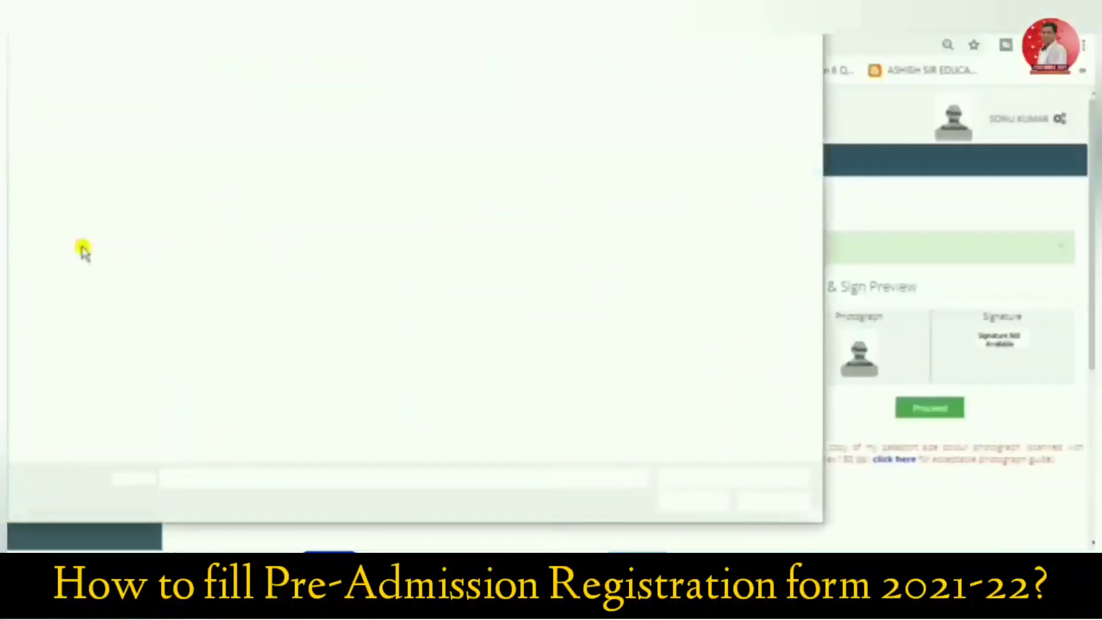
{"action": "left_click", "coordinate": [75, 308]}
{"action": "left_click", "coordinate": [732, 247]}
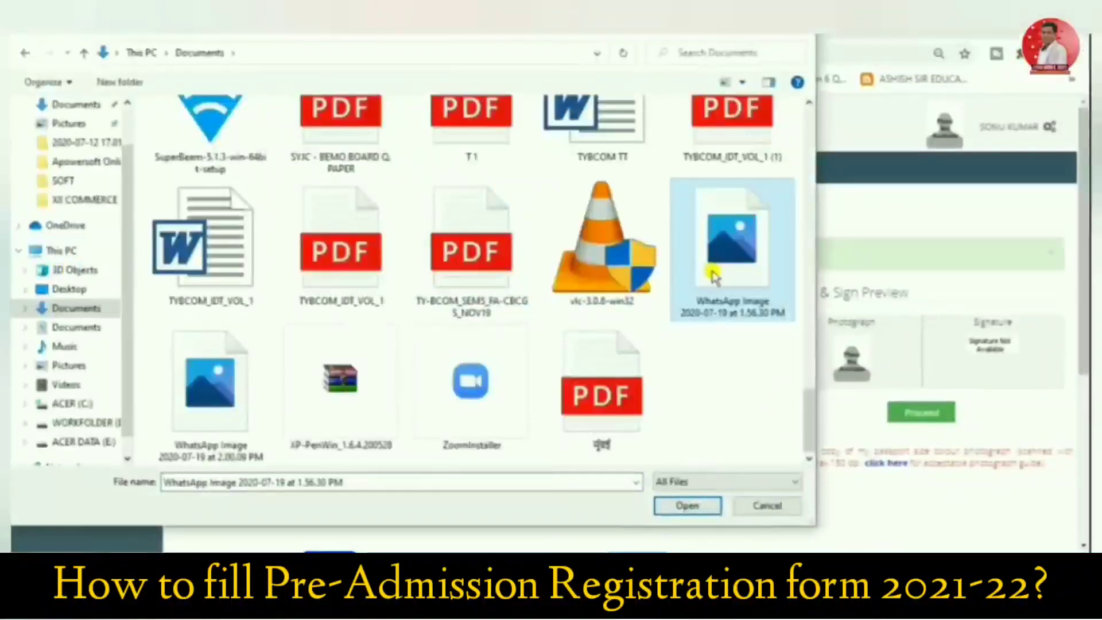
{"action": "left_click", "coordinate": [694, 506]}
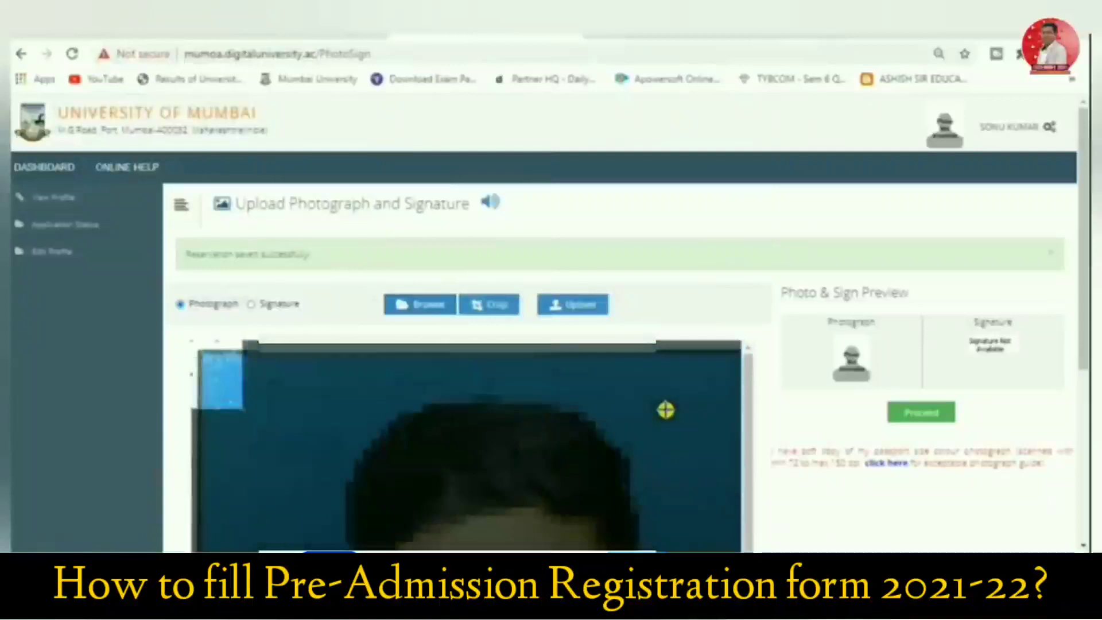
Crop the loaded photograph and upload it to the profile
{"action": "key", "text": "ctrl+minus"}
{"action": "key", "text": "ctrl+minus"}
{"action": "key", "text": "ctrl+minus"}
{"action": "key", "text": "ctrl+minus"}
{"action": "key", "text": "ctrl+minus"}
{"action": "key", "text": "ctrl+minus"}
{"action": "key", "text": "ctrl+minus"}
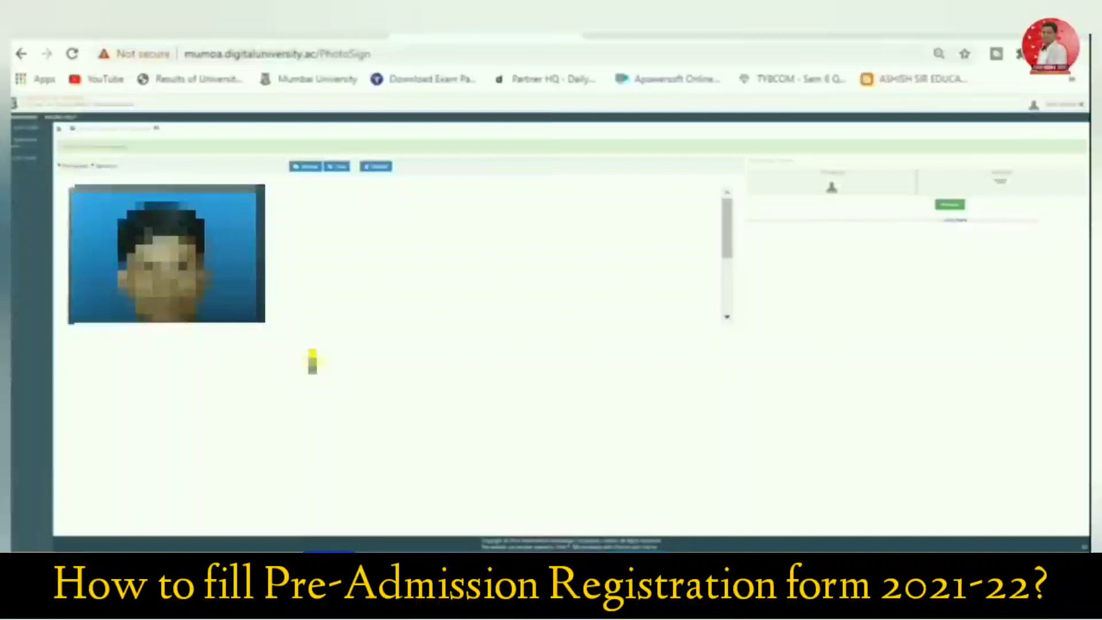
{"action": "left_click", "coordinate": [372, 168]}
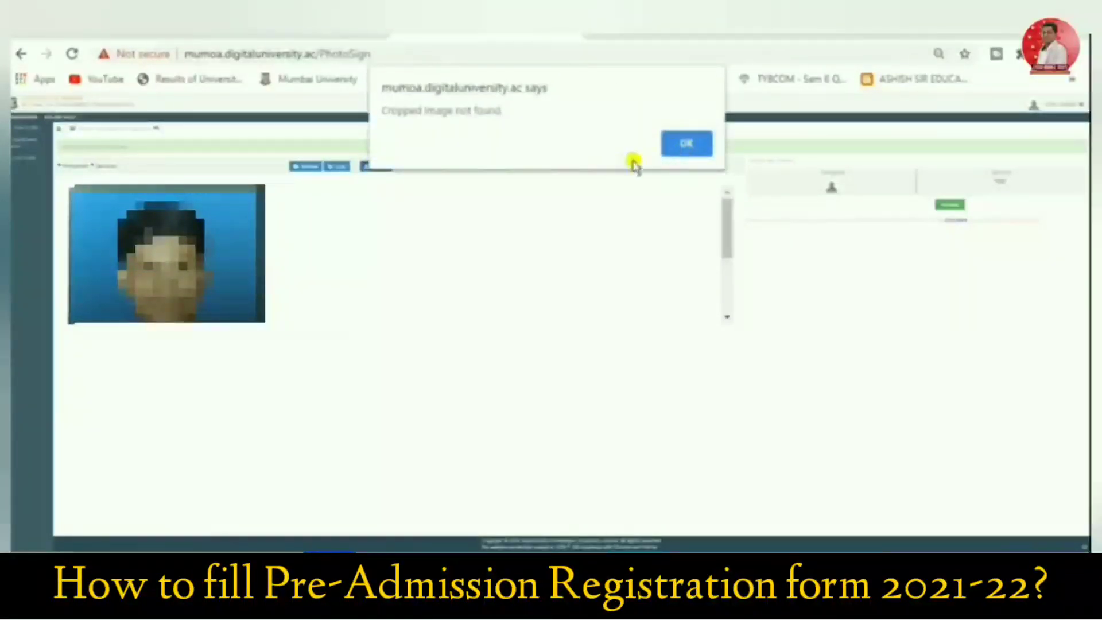
{"action": "left_click", "coordinate": [684, 147]}
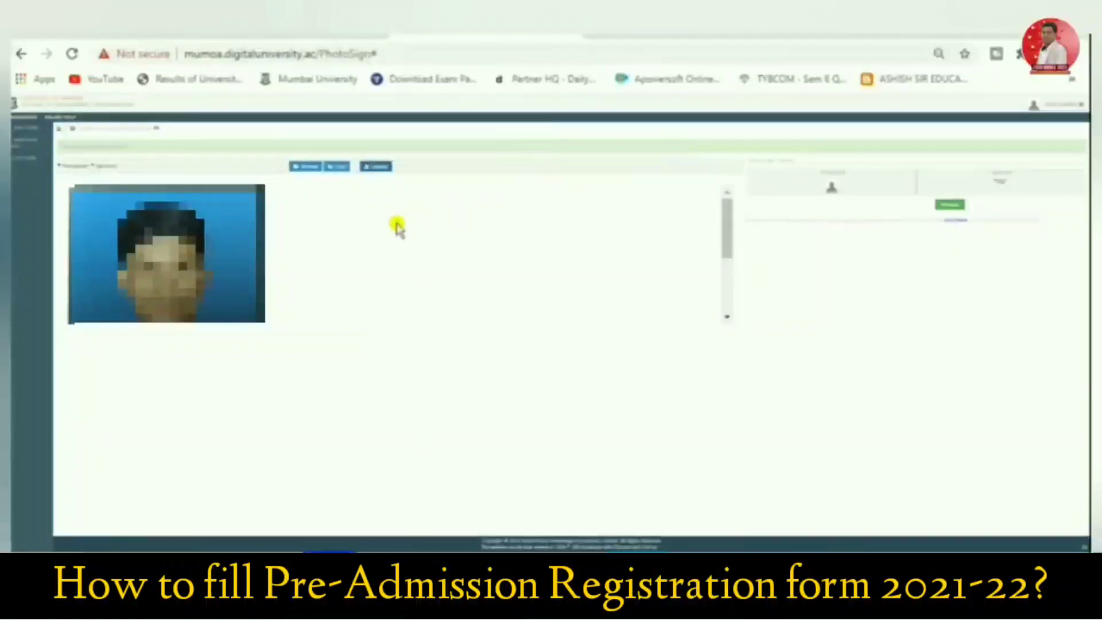
{"action": "left_click", "coordinate": [340, 168]}
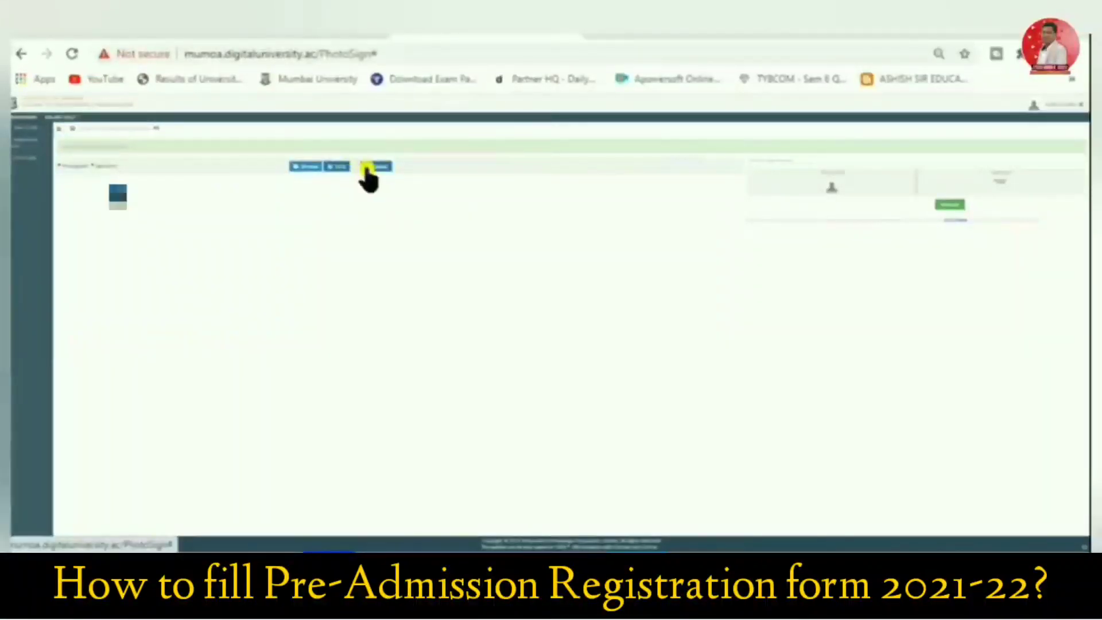
{"action": "left_click", "coordinate": [374, 166]}
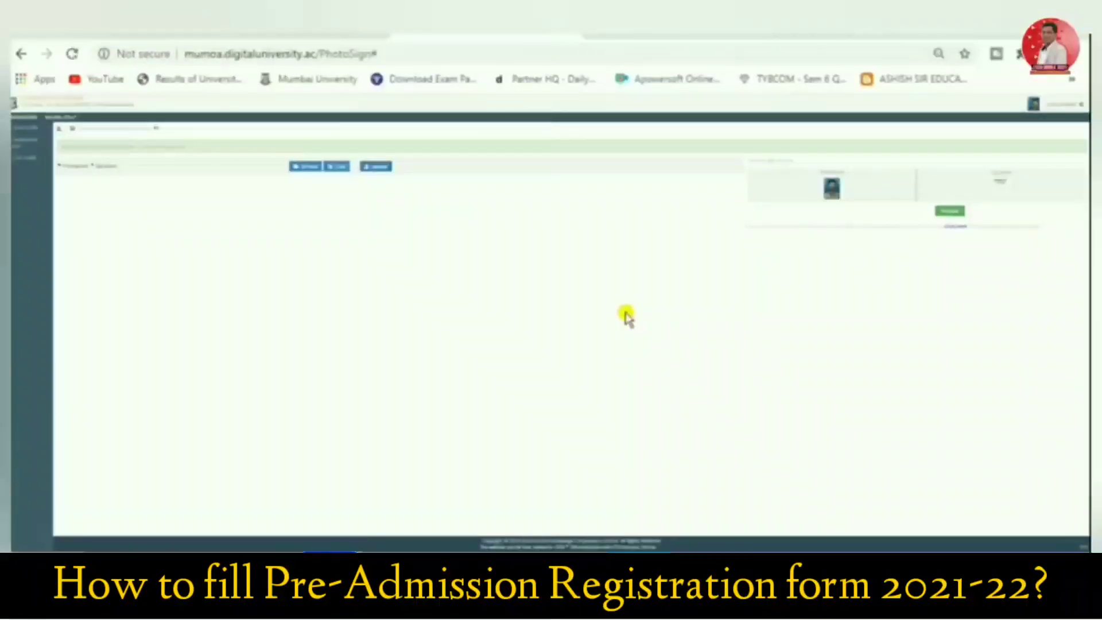
Switch the upload type to Signature and load the applicant's signature image
{"action": "key", "text": "ctrl+plus"}
{"action": "key", "text": "ctrl+plus"}
{"action": "key", "text": "ctrl+plus"}
{"action": "key", "text": "ctrl+plus"}
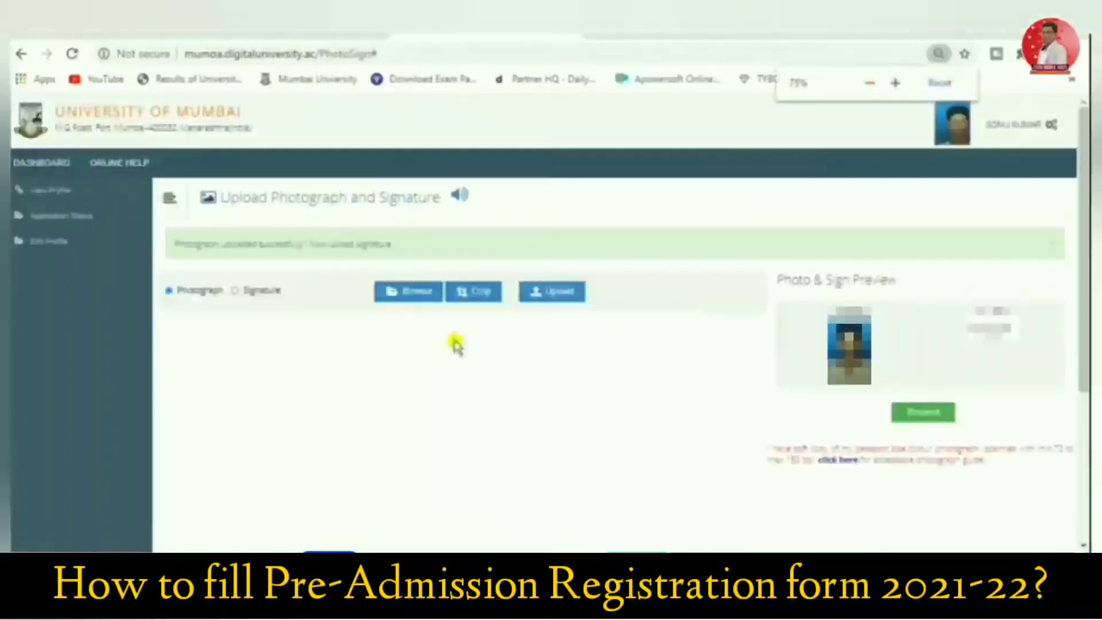
{"action": "left_click", "coordinate": [240, 291]}
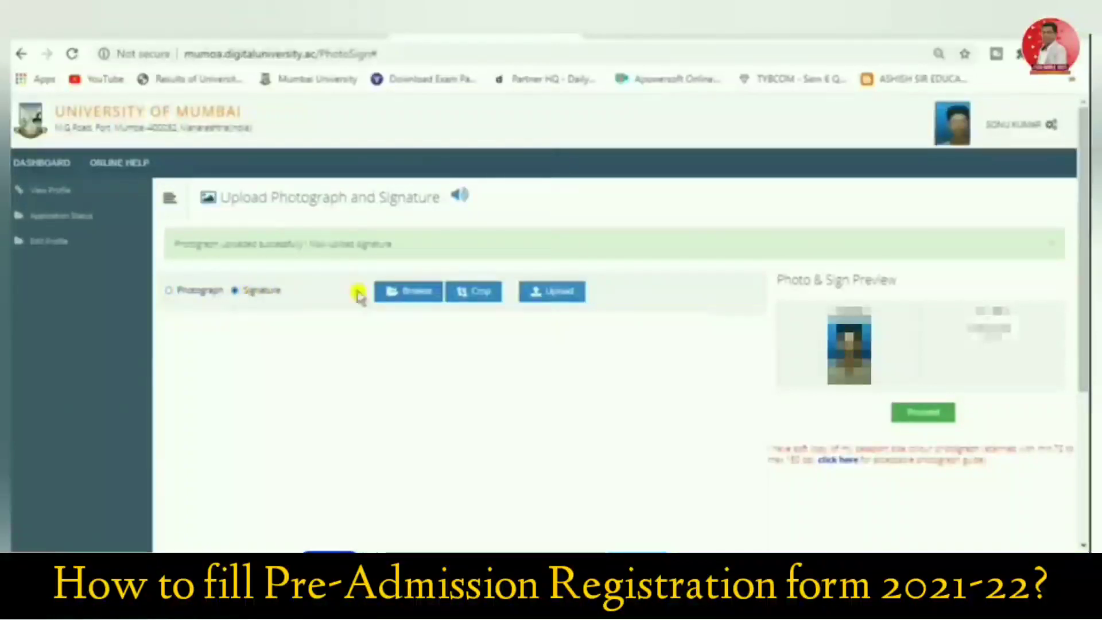
{"action": "left_click", "coordinate": [427, 293]}
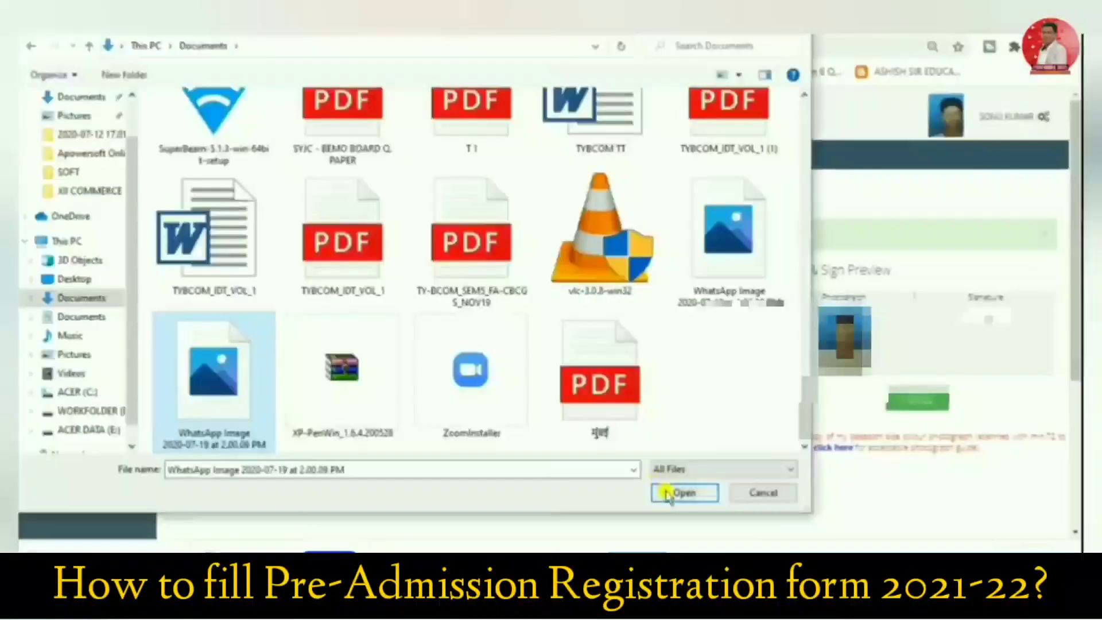
{"action": "left_click", "coordinate": [673, 491]}
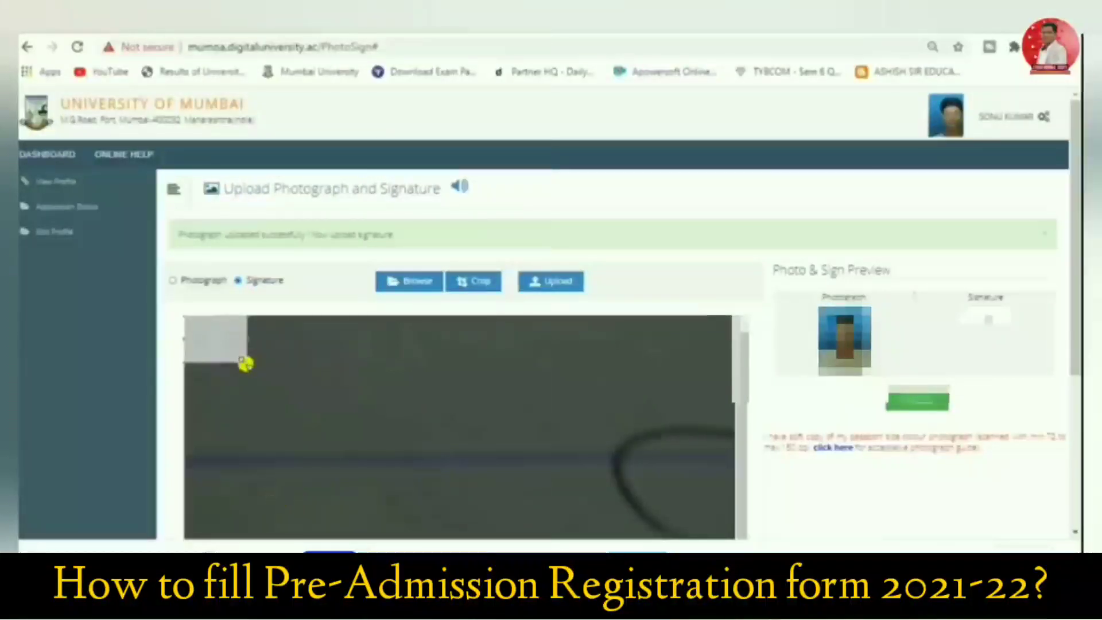
Enlarge the crop area over the handwritten signature, crop the image to it and upload it
{"action": "left_click_drag", "start_coordinate": [245, 363], "coordinate": [782, 491]}
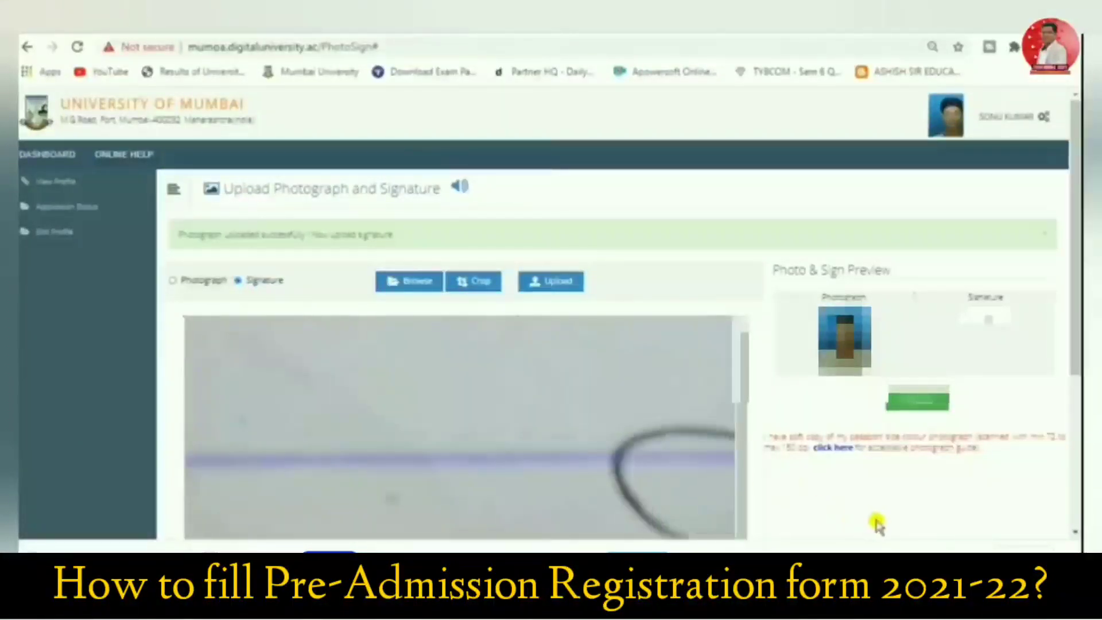
{"action": "scroll", "coordinate": [500, 381], "scroll_direction": "down", "scroll_amount": 2}
{"action": "left_click_drag", "start_coordinate": [433, 389], "coordinate": [757, 406]}
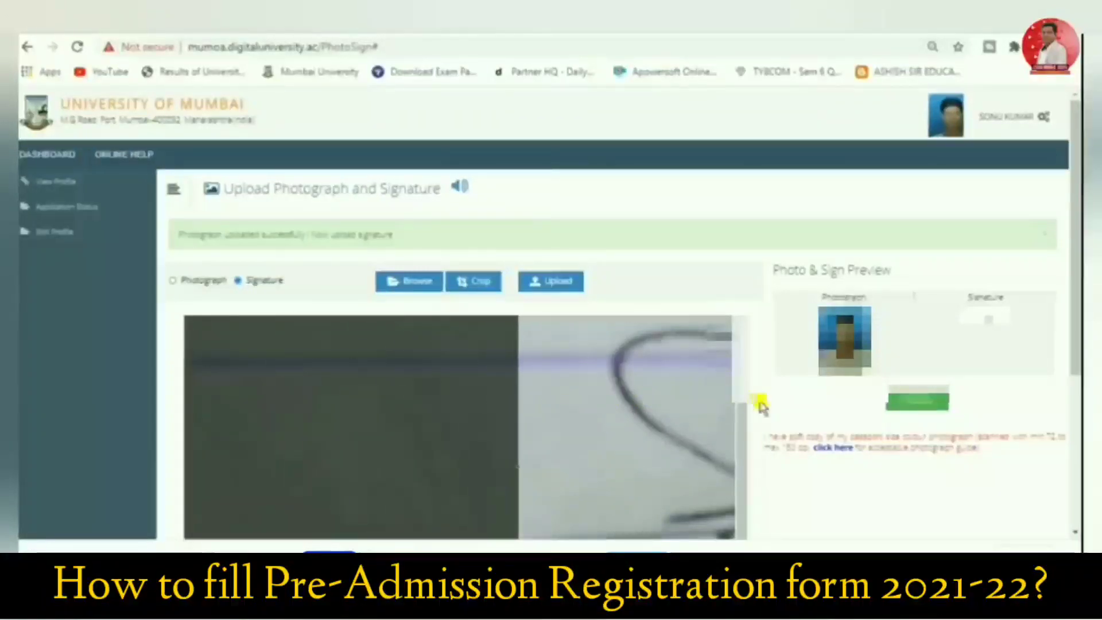
{"action": "left_click", "coordinate": [491, 287]}
{"action": "left_click", "coordinate": [547, 281]}
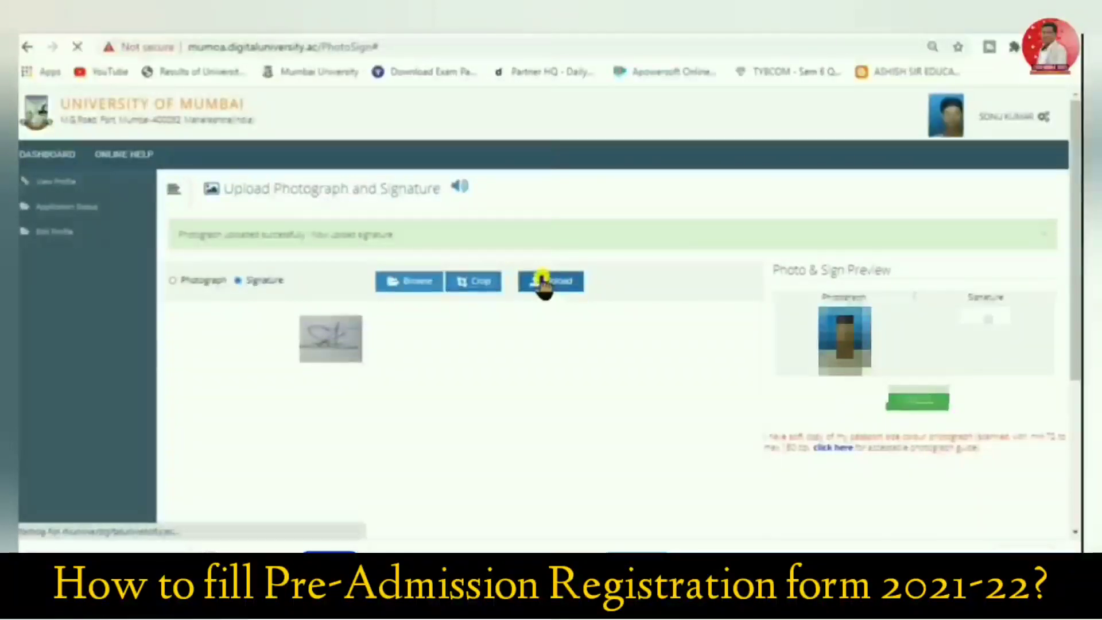
Proceed to the contact details, enter the student's alternate mobile number and save the contact details
{"action": "left_click", "coordinate": [916, 401]}
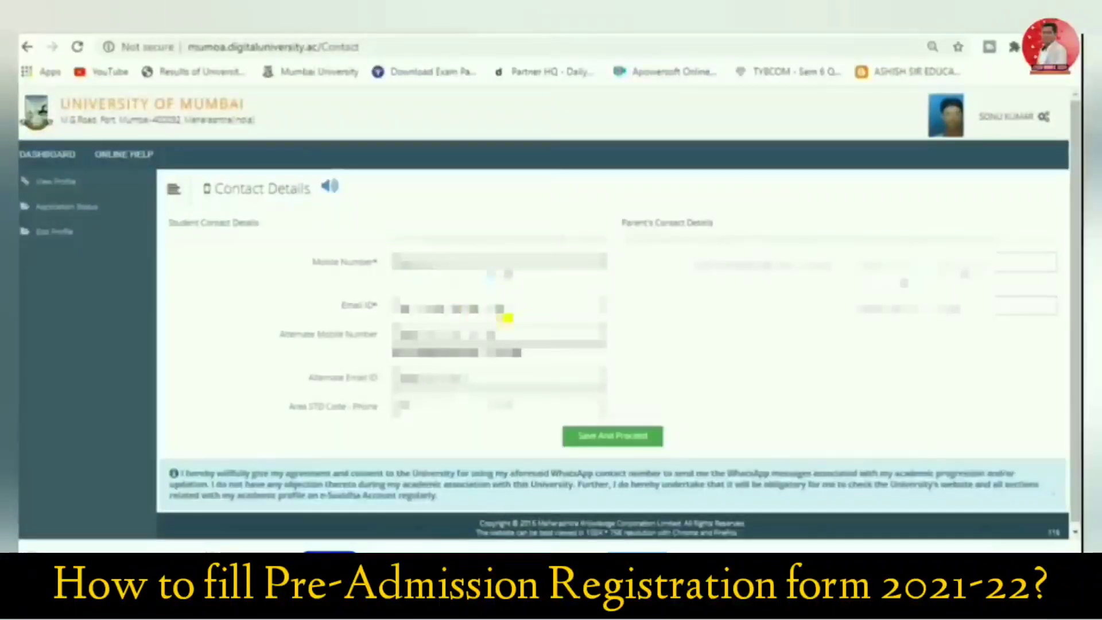
{"action": "left_click", "coordinate": [423, 339]}
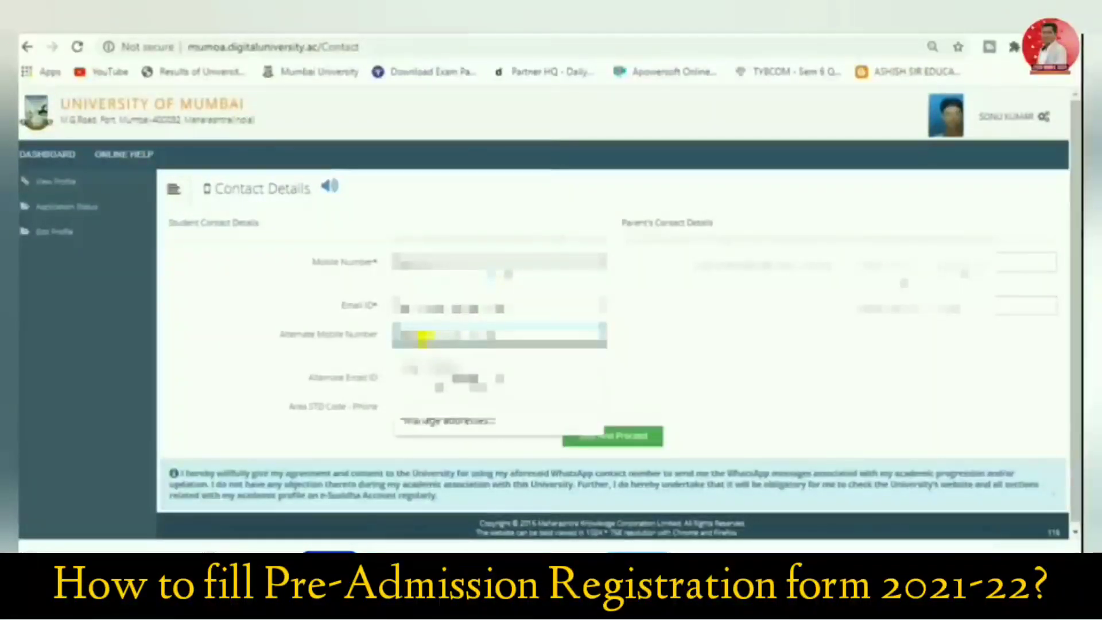
{"action": "type", "text": "9"}
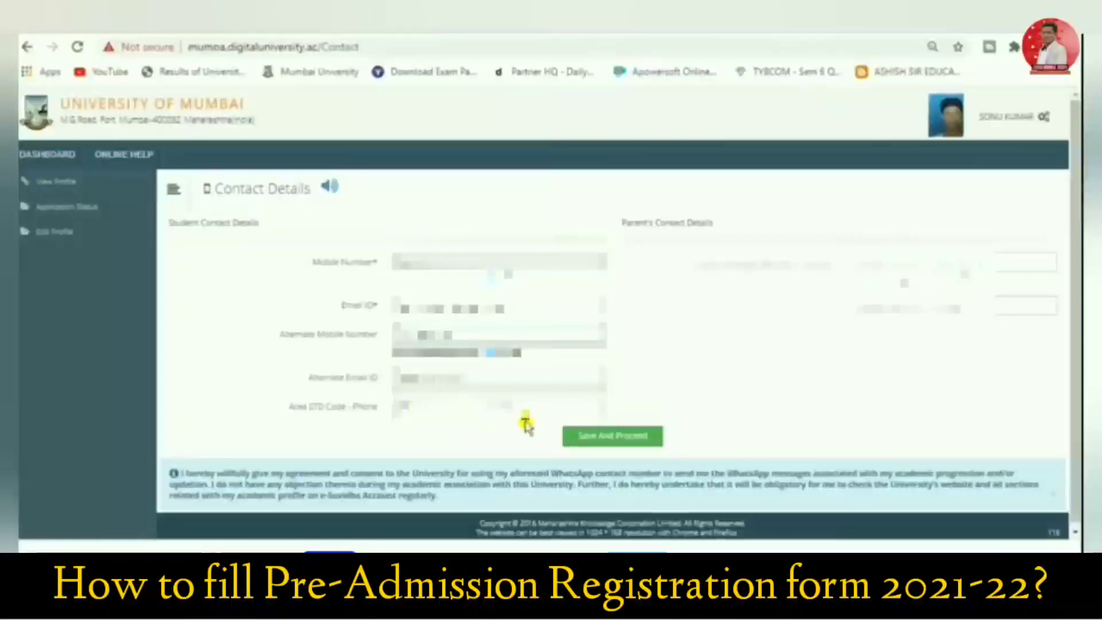
{"action": "left_click", "coordinate": [882, 261]}
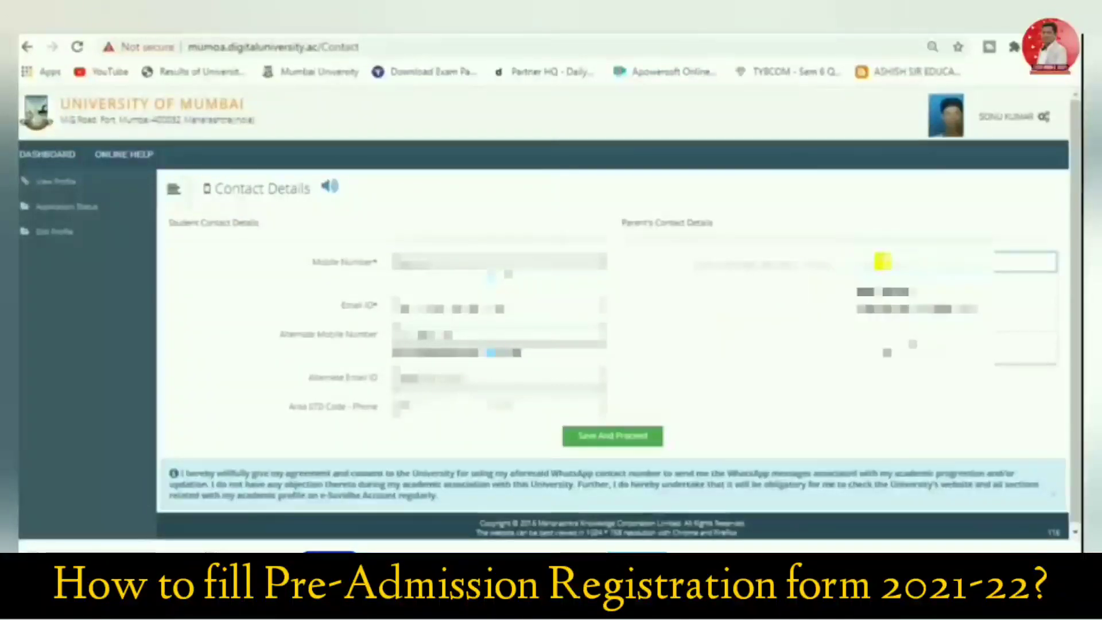
{"action": "left_click", "coordinate": [675, 375]}
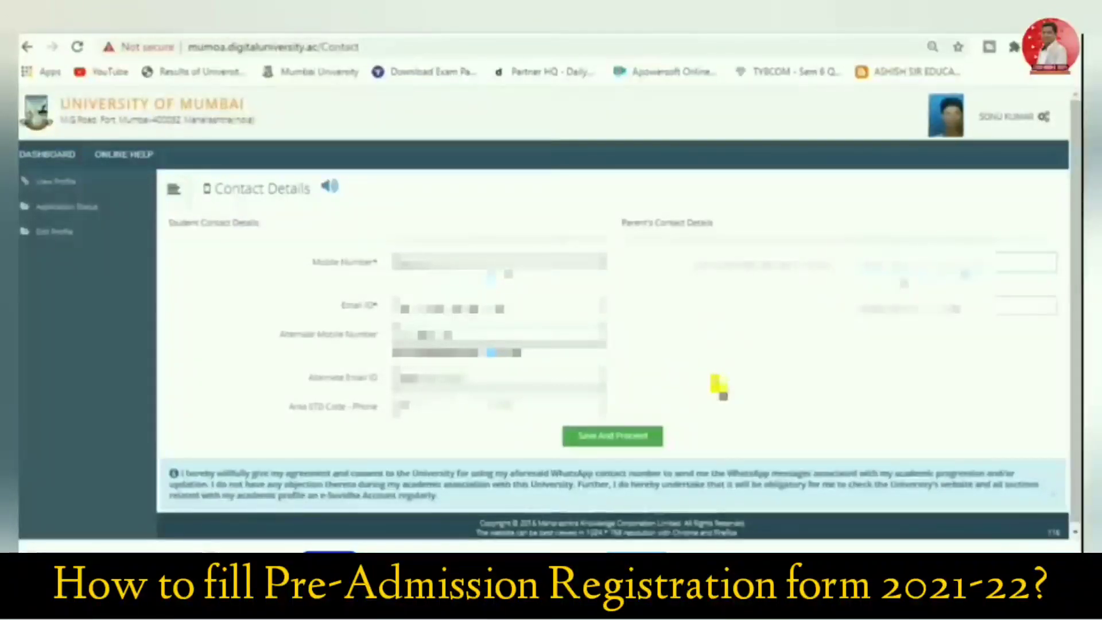
{"action": "left_click", "coordinate": [619, 440]}
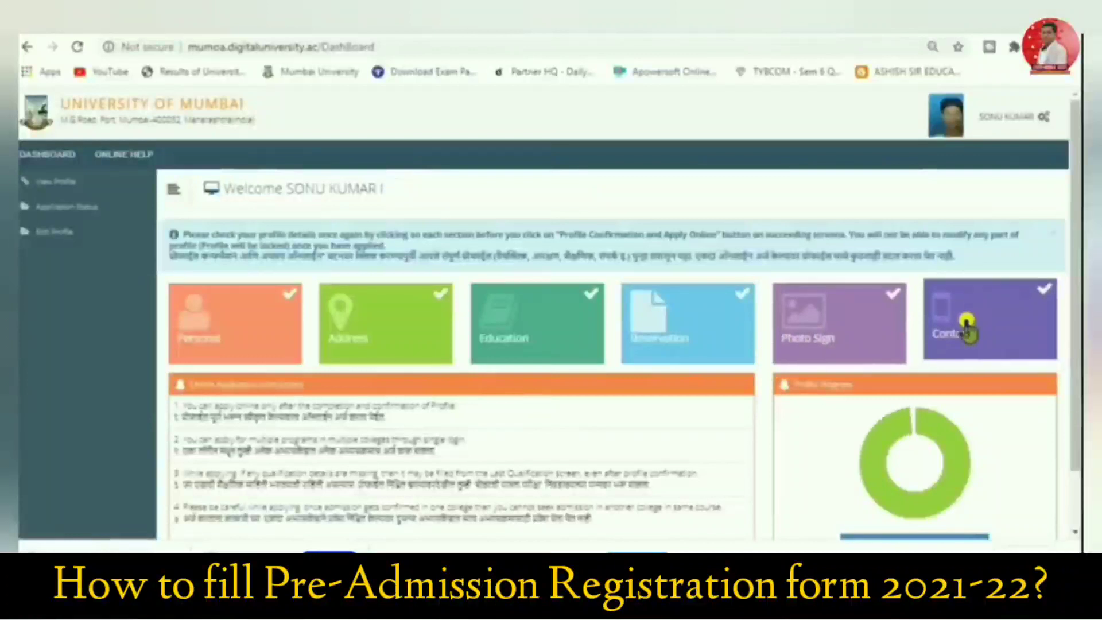
Open the profile confirmation summary and review the applicant's personal details, photograph and signature
{"action": "scroll", "coordinate": [962, 325], "scroll_direction": "down", "scroll_amount": 2}
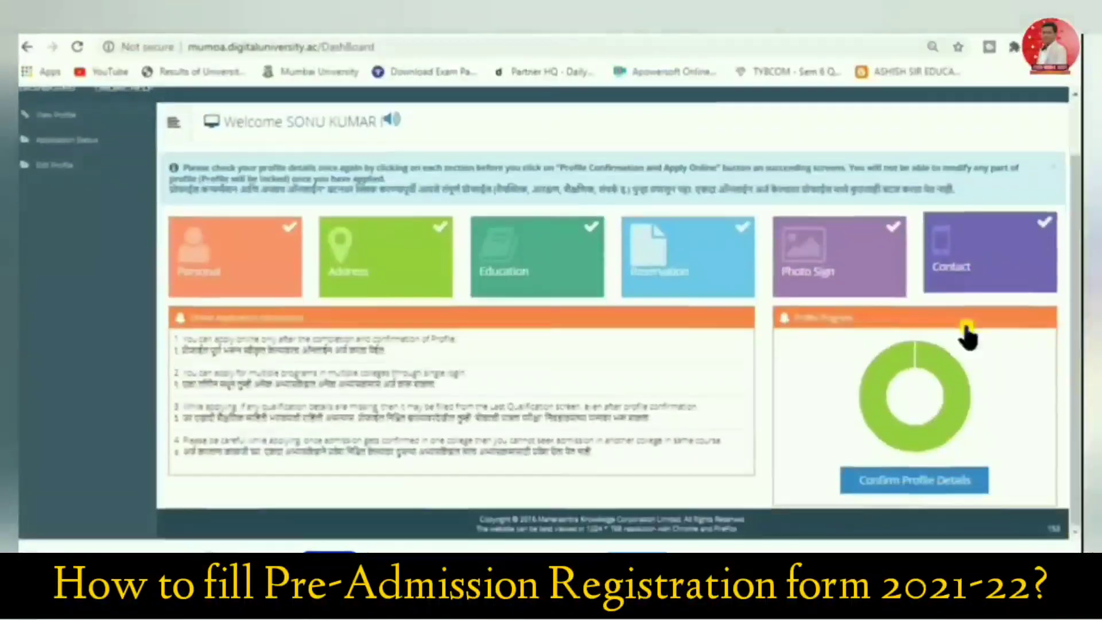
{"action": "left_click", "coordinate": [884, 483]}
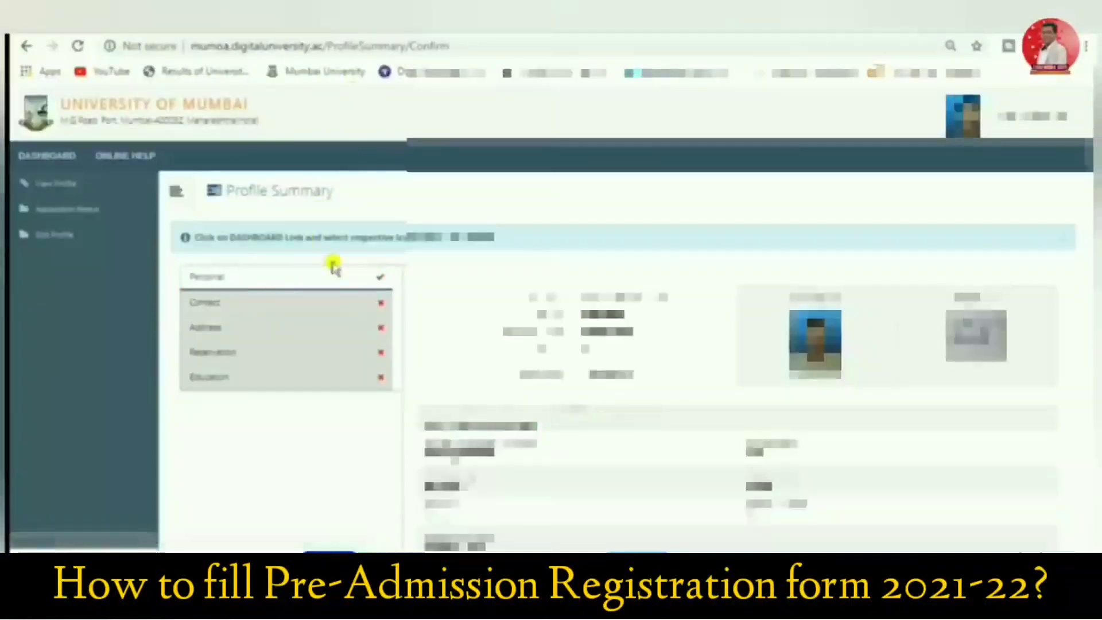
{"action": "scroll", "coordinate": [593, 292], "scroll_direction": "down", "scroll_amount": 2}
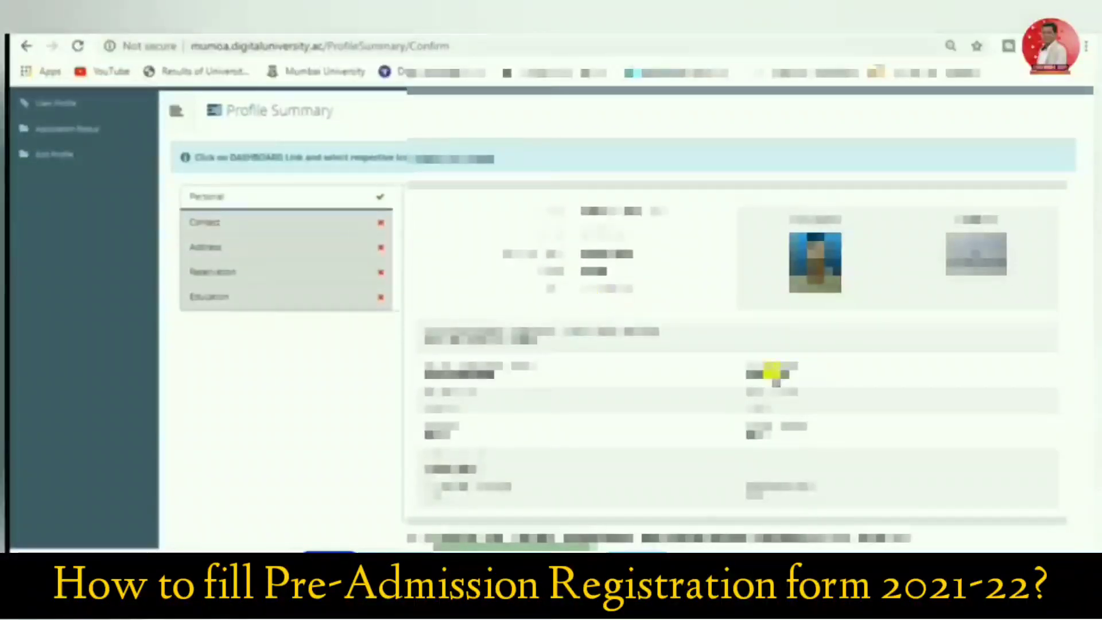
{"action": "key", "text": "ctrl+plus"}
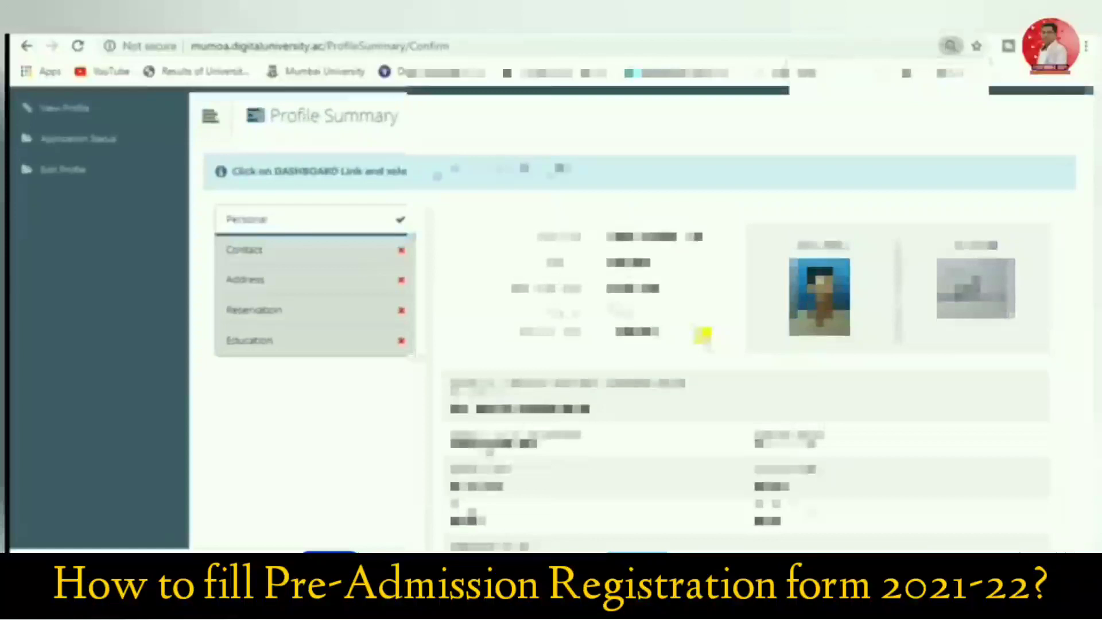
{"action": "scroll", "coordinate": [700, 330], "scroll_direction": "down", "scroll_amount": 1}
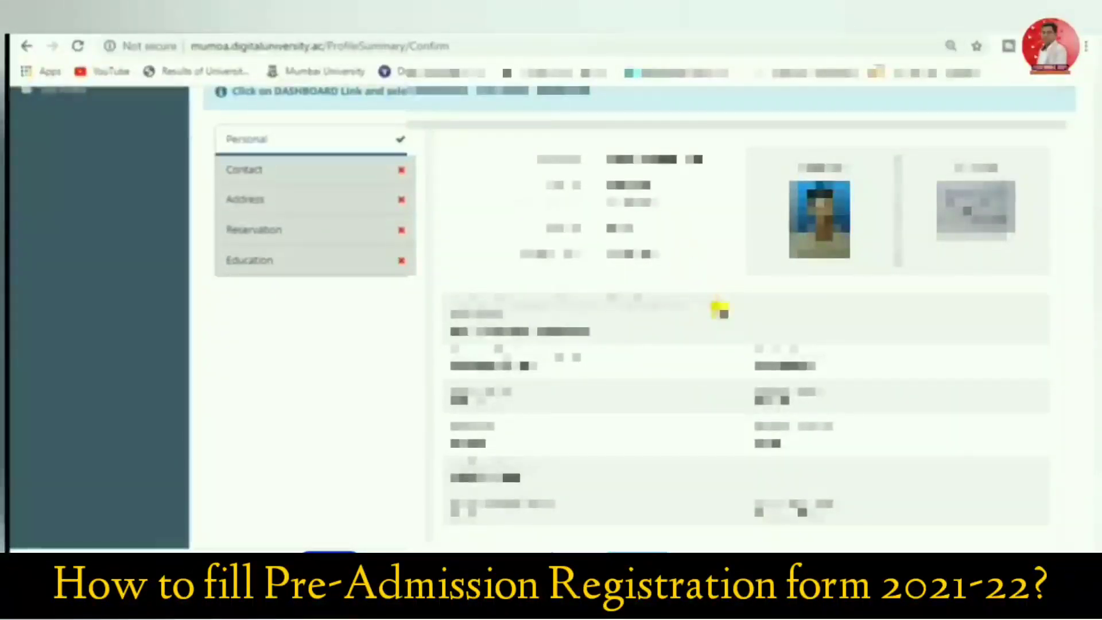
{"action": "scroll", "coordinate": [726, 319], "scroll_direction": "down", "scroll_amount": 1}
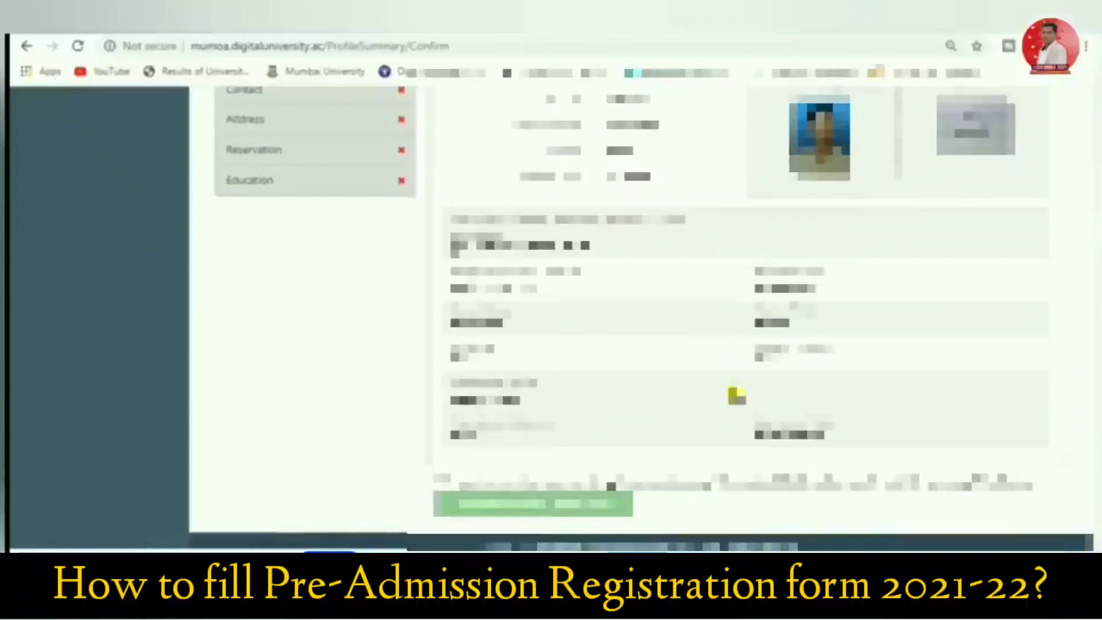
{"action": "scroll", "coordinate": [736, 396], "scroll_direction": "up", "scroll_amount": 1}
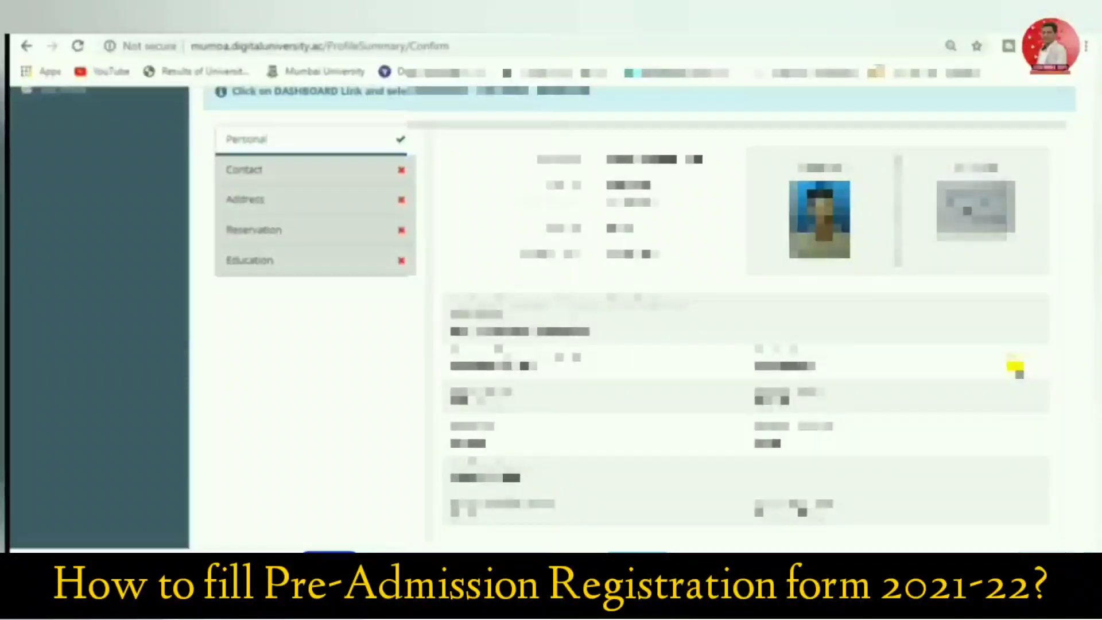
Review the Contact, Address, Reservation and Education sections, then declare all details correct and confirm the profile to apply online
{"action": "left_click", "coordinate": [313, 173]}
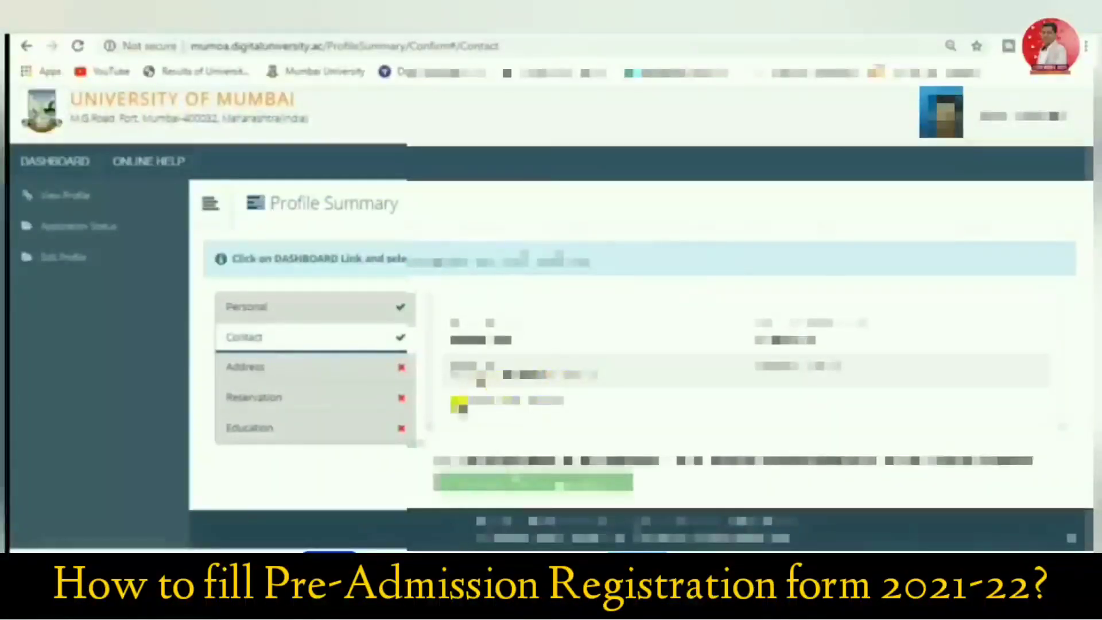
{"action": "left_click", "coordinate": [257, 368]}
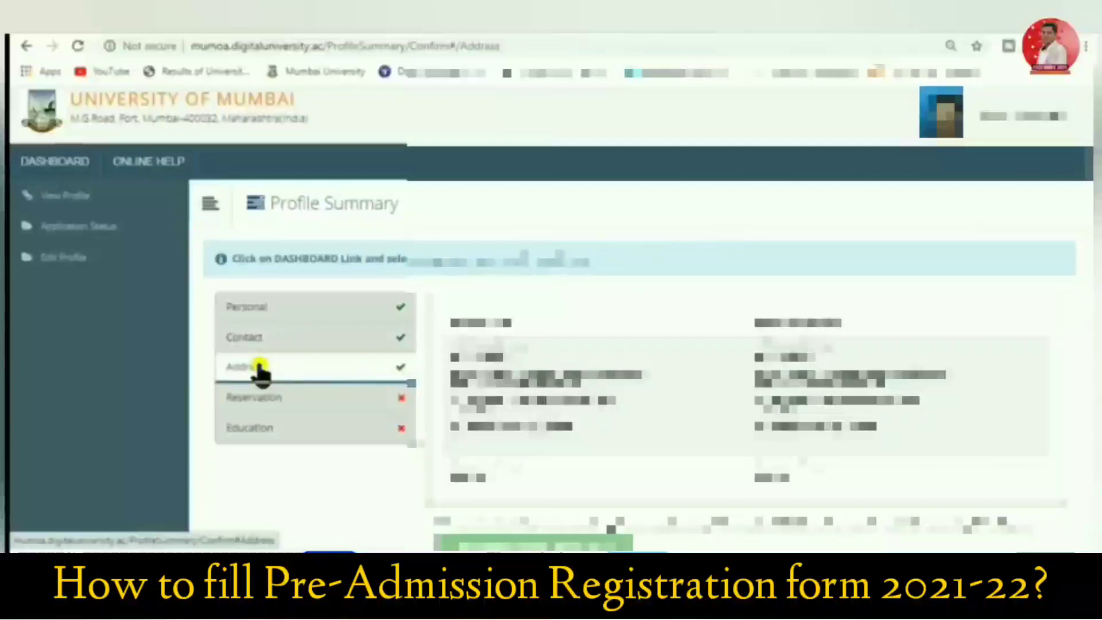
{"action": "left_click", "coordinate": [265, 405]}
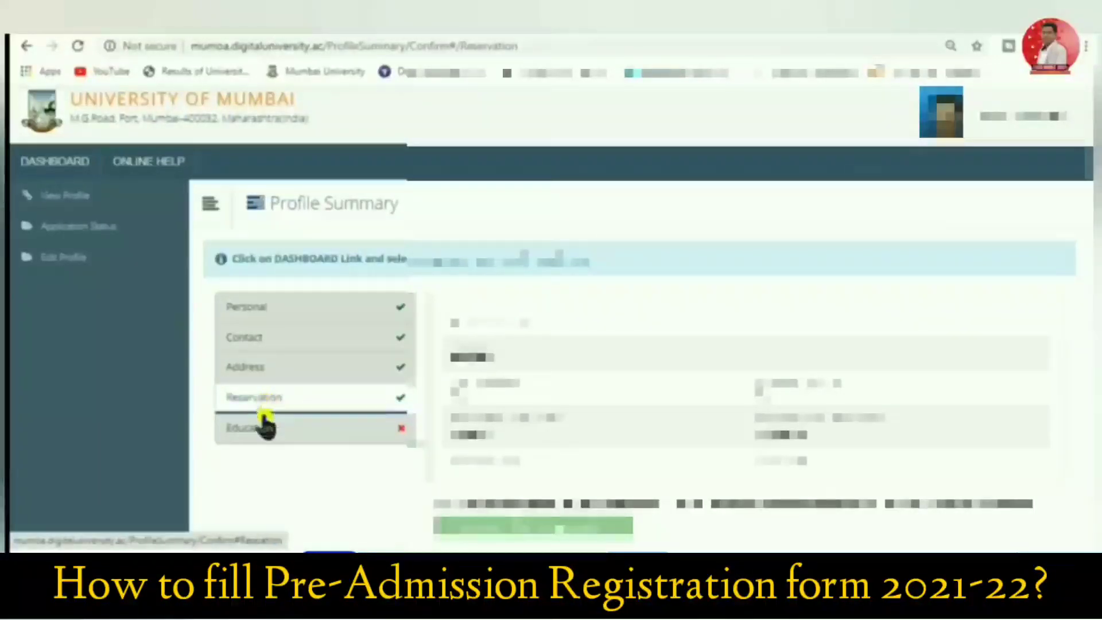
{"action": "left_click", "coordinate": [262, 429]}
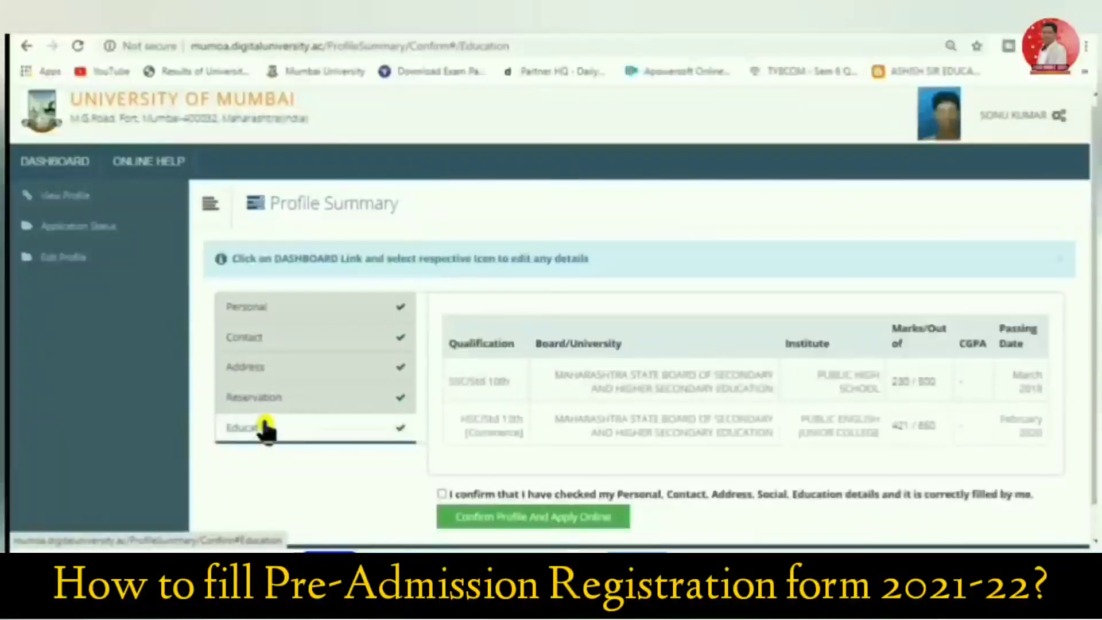
{"action": "left_click", "coordinate": [442, 494]}
{"action": "left_click", "coordinate": [469, 518]}
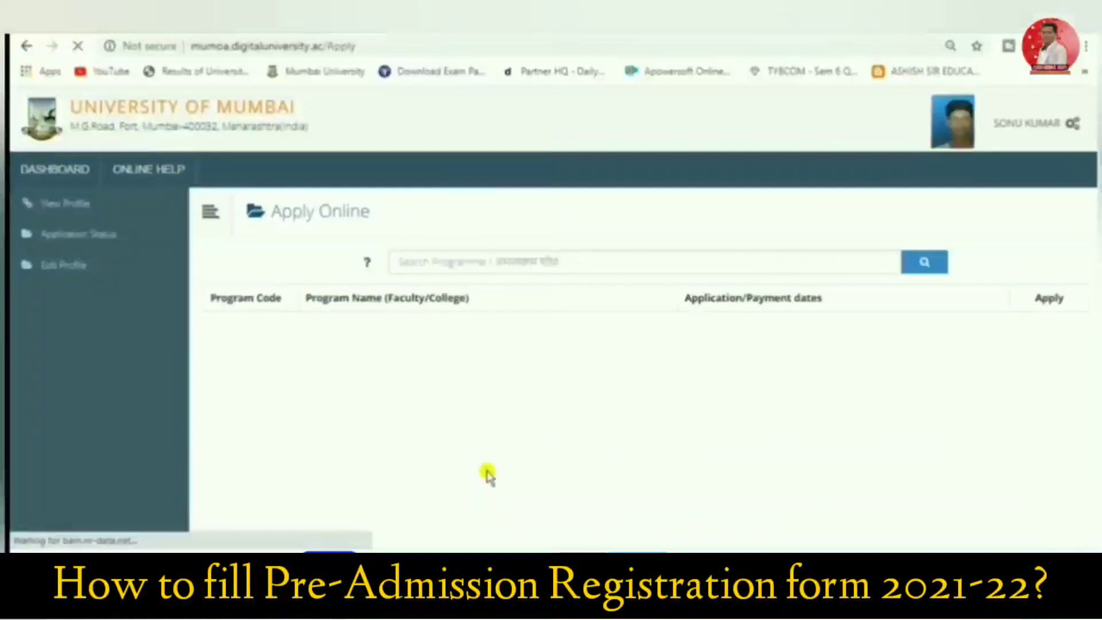
Search the list of programmes for "B.COM"
{"action": "scroll", "coordinate": [484, 364], "scroll_direction": "down", "scroll_amount": 2}
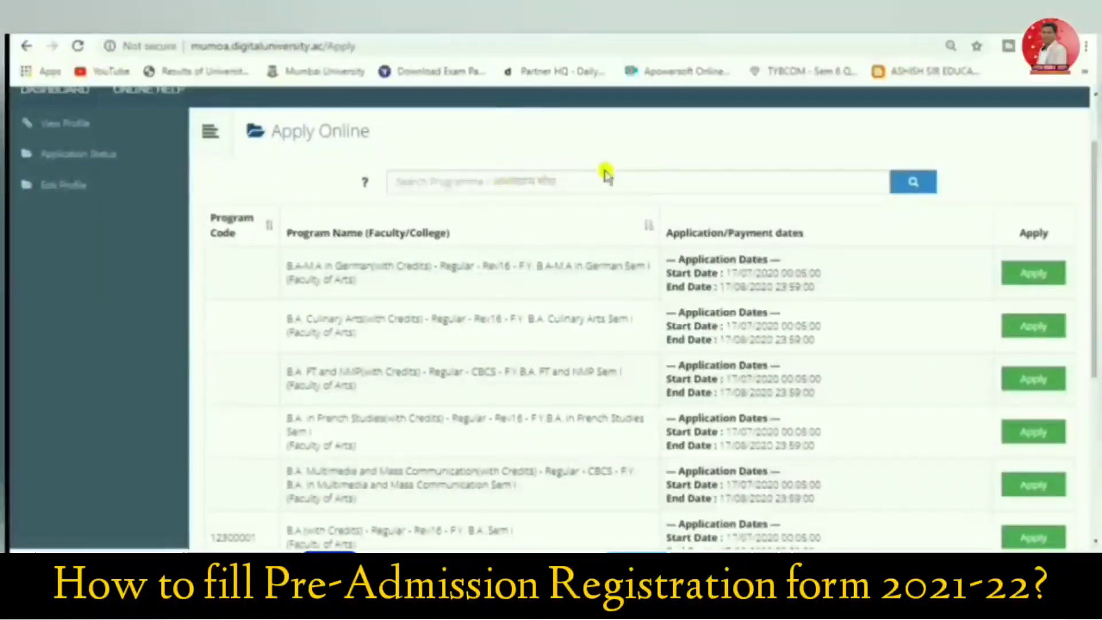
{"action": "left_click", "coordinate": [484, 184]}
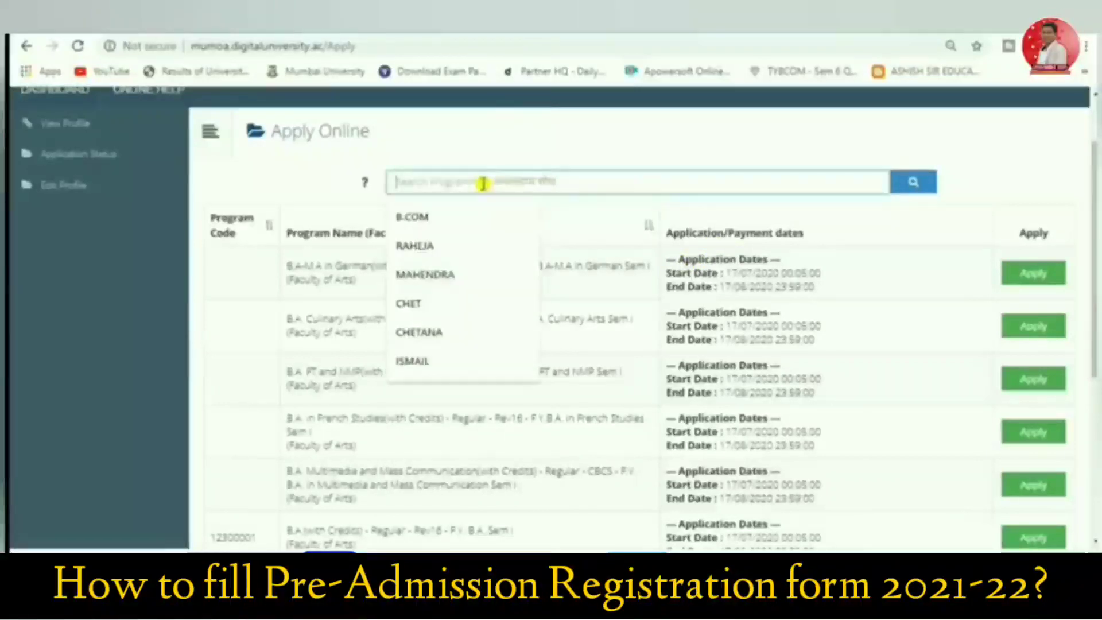
{"action": "left_click", "coordinate": [449, 214]}
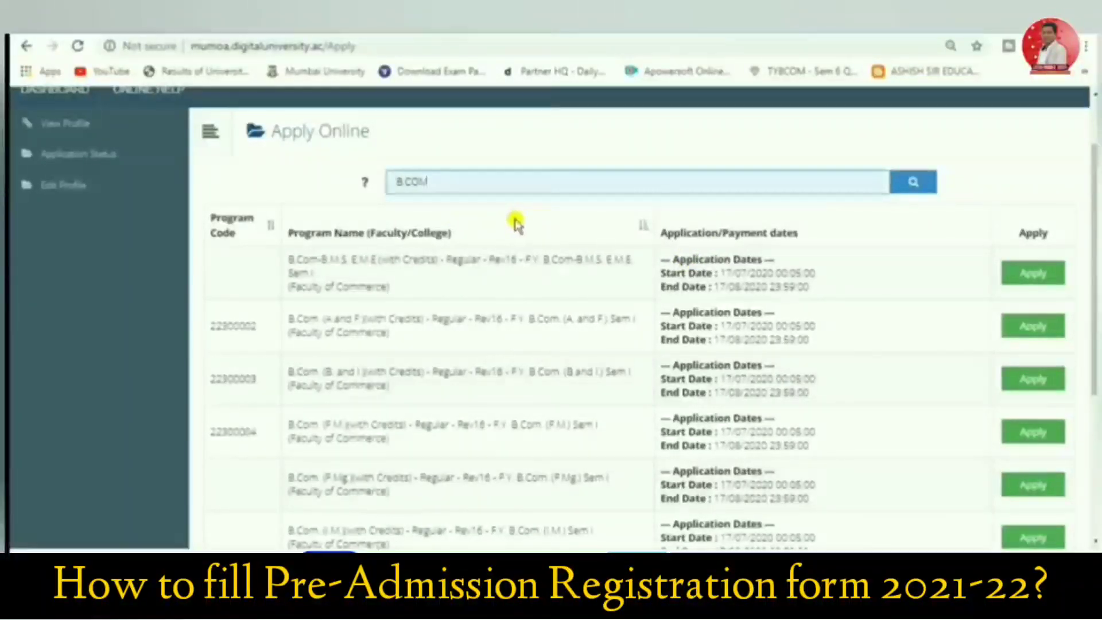
Apply for the regular B.Com (with Credits) F.Y. B.Com Sem I programme, code 22300001, and agree to its minimum eligibility criteria
{"action": "scroll", "coordinate": [408, 360], "scroll_direction": "down", "scroll_amount": 3}
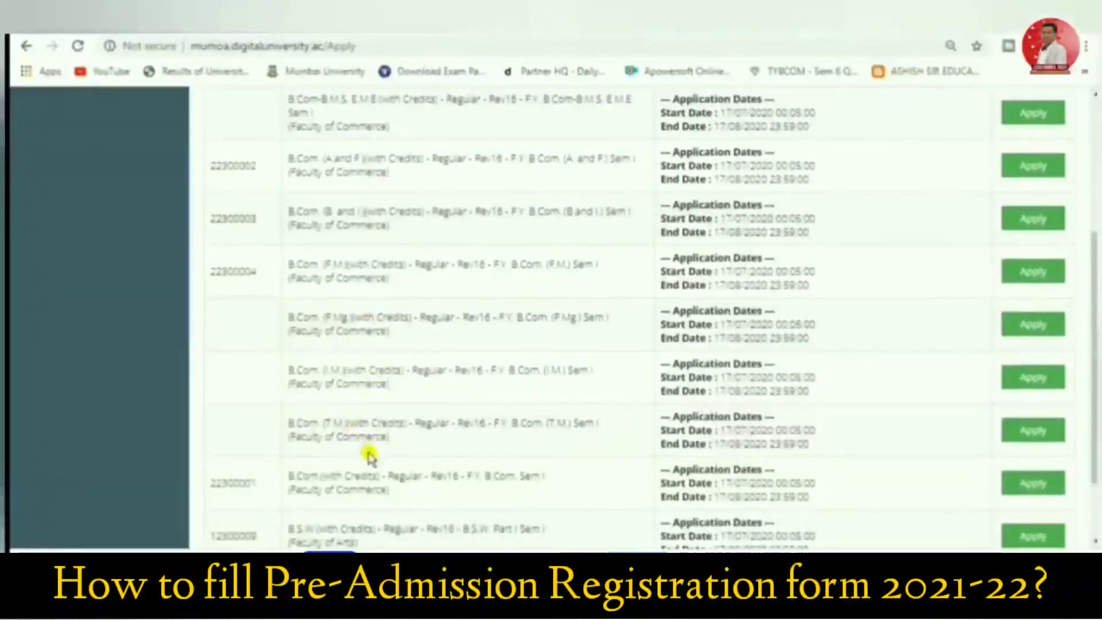
{"action": "scroll", "coordinate": [355, 494], "scroll_direction": "down", "scroll_amount": 2}
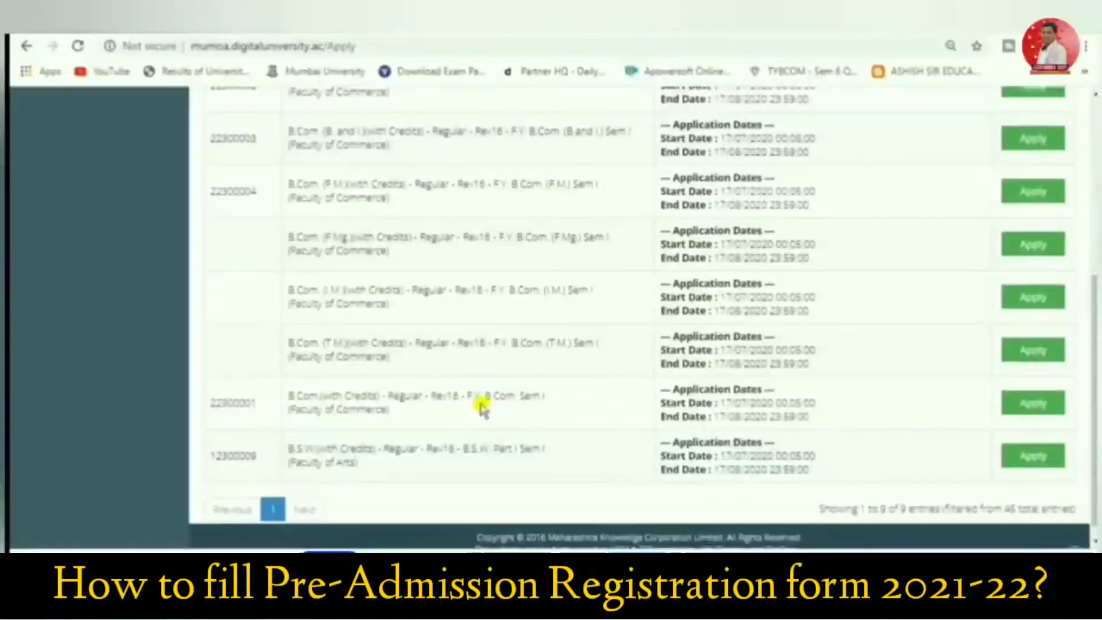
{"action": "left_click", "coordinate": [1010, 400]}
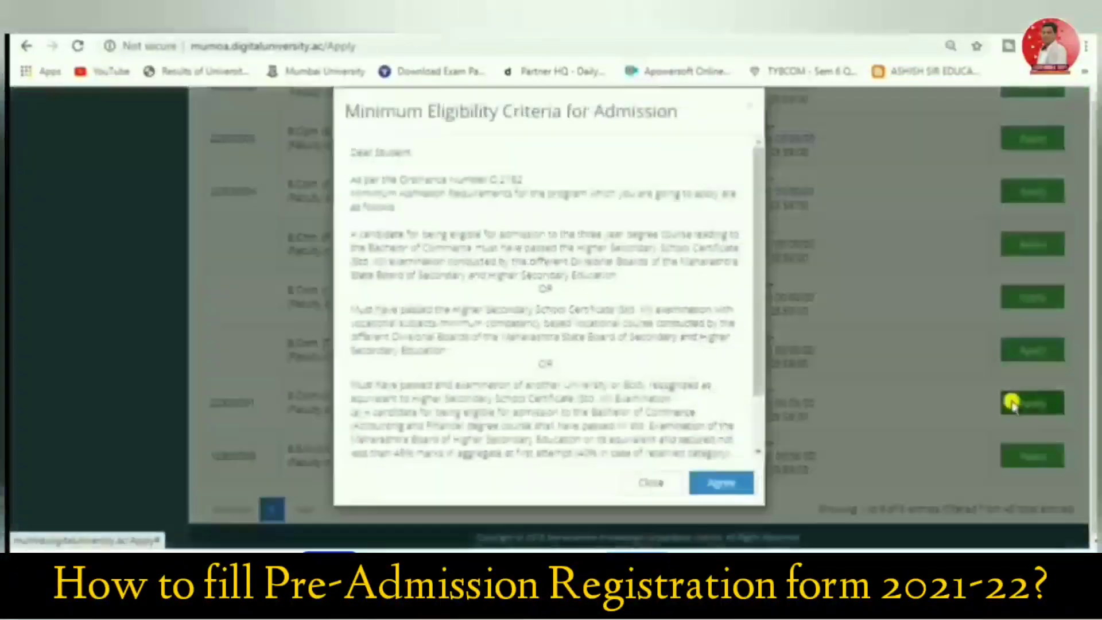
{"action": "scroll", "coordinate": [413, 292], "scroll_direction": "down", "scroll_amount": 3}
{"action": "left_click", "coordinate": [721, 504]}
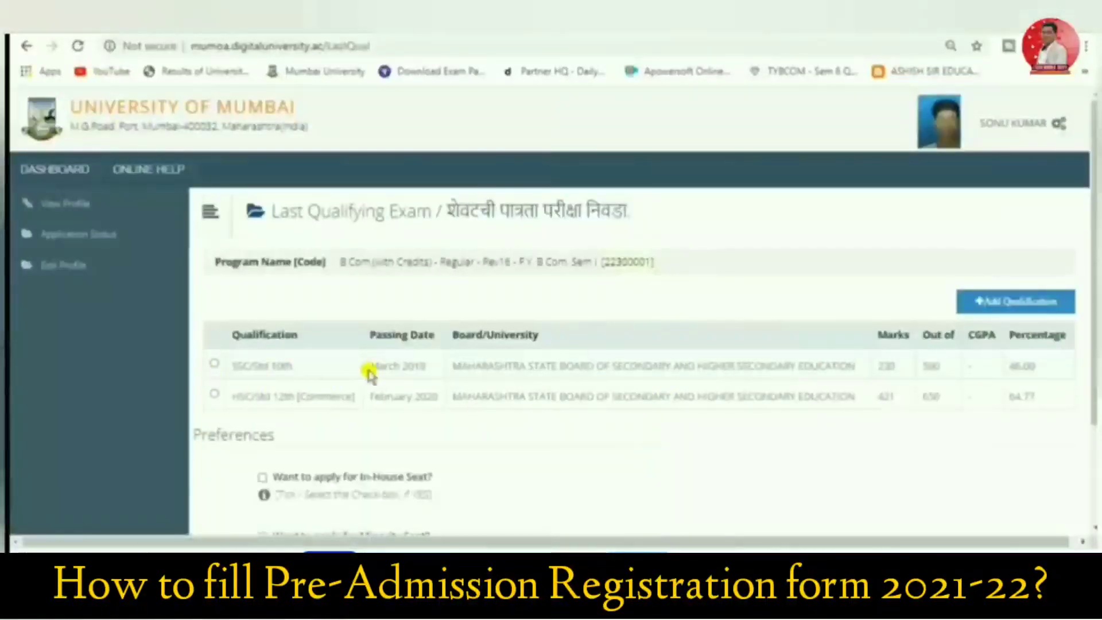
Choose HSC/Std 12th [Commerce] as the last qualifying exam and submit it without any in-house or minority seat preference
{"action": "scroll", "coordinate": [369, 369], "scroll_direction": "down", "scroll_amount": 3}
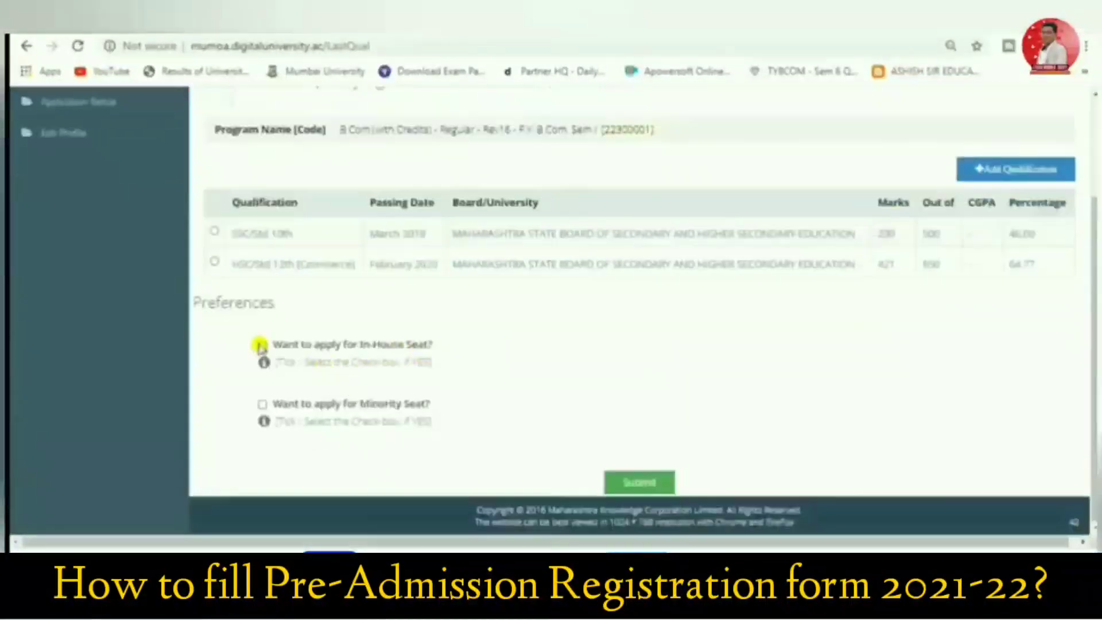
{"action": "left_click", "coordinate": [216, 261]}
{"action": "left_click", "coordinate": [631, 482]}
Search the college list for "RAHEJA" and select L. S. Raheja College of Arts and Commerce
{"action": "scroll", "coordinate": [622, 471], "scroll_direction": "down", "scroll_amount": 1}
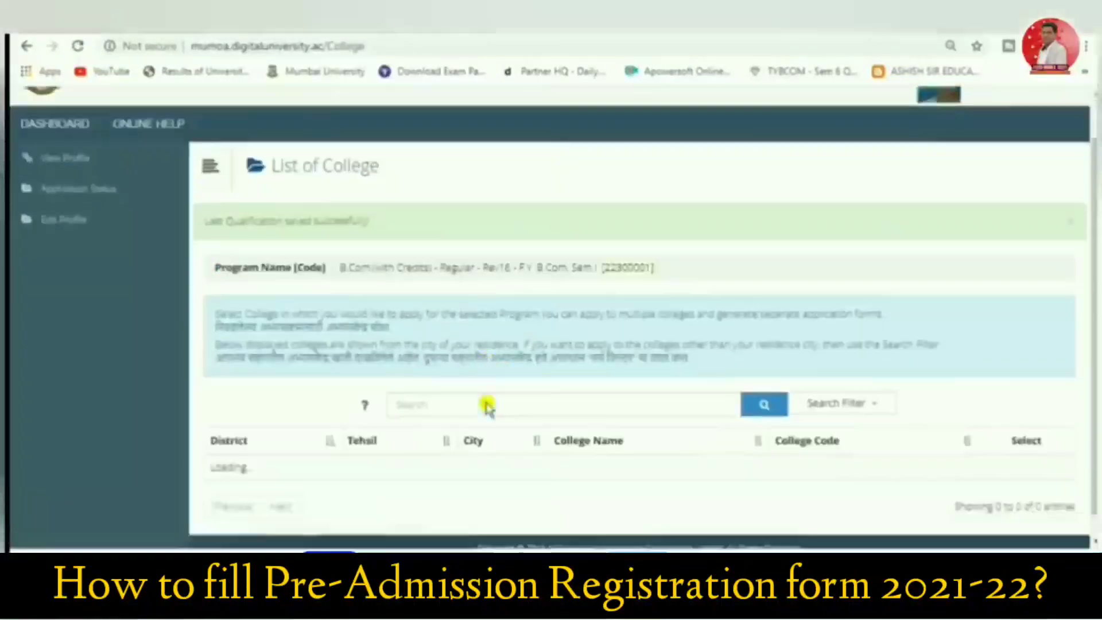
{"action": "left_click", "coordinate": [452, 388]}
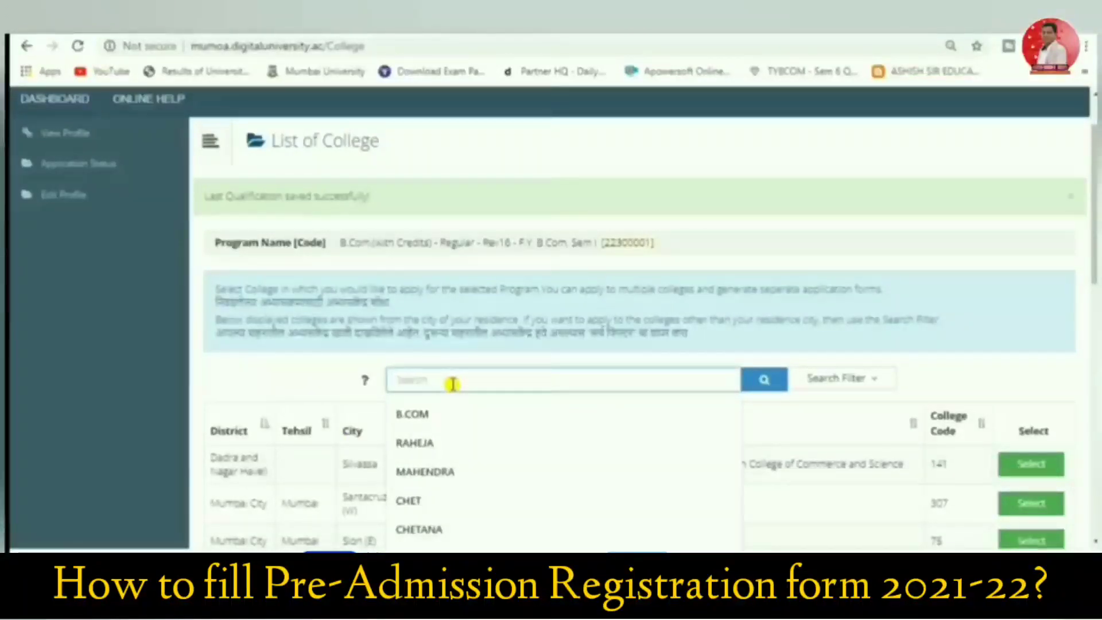
{"action": "left_click", "coordinate": [446, 442]}
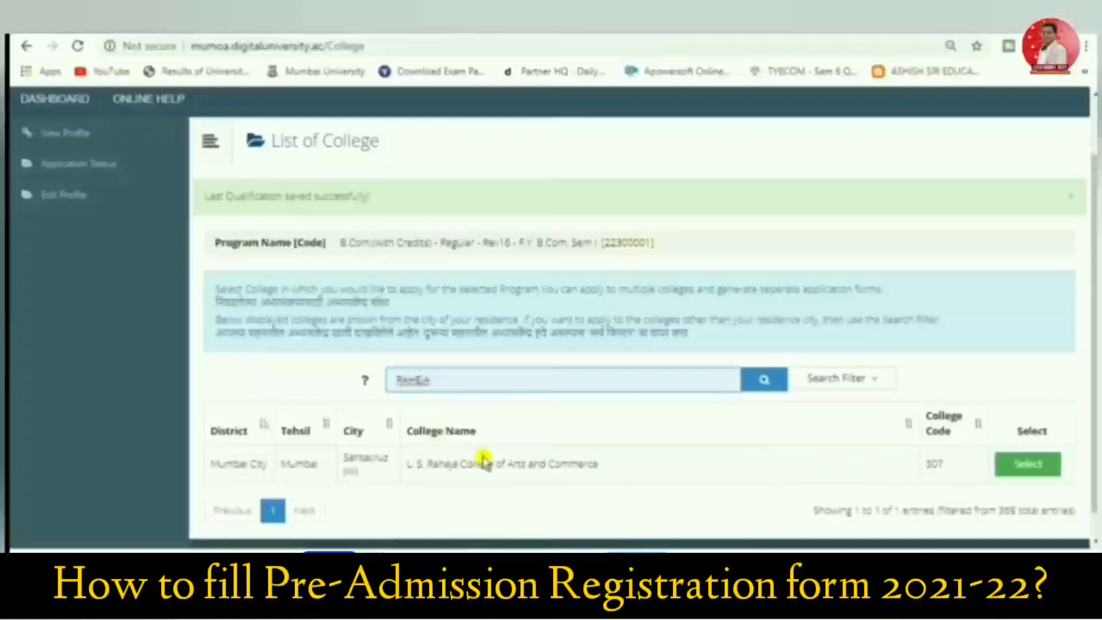
{"action": "left_click", "coordinate": [1023, 476]}
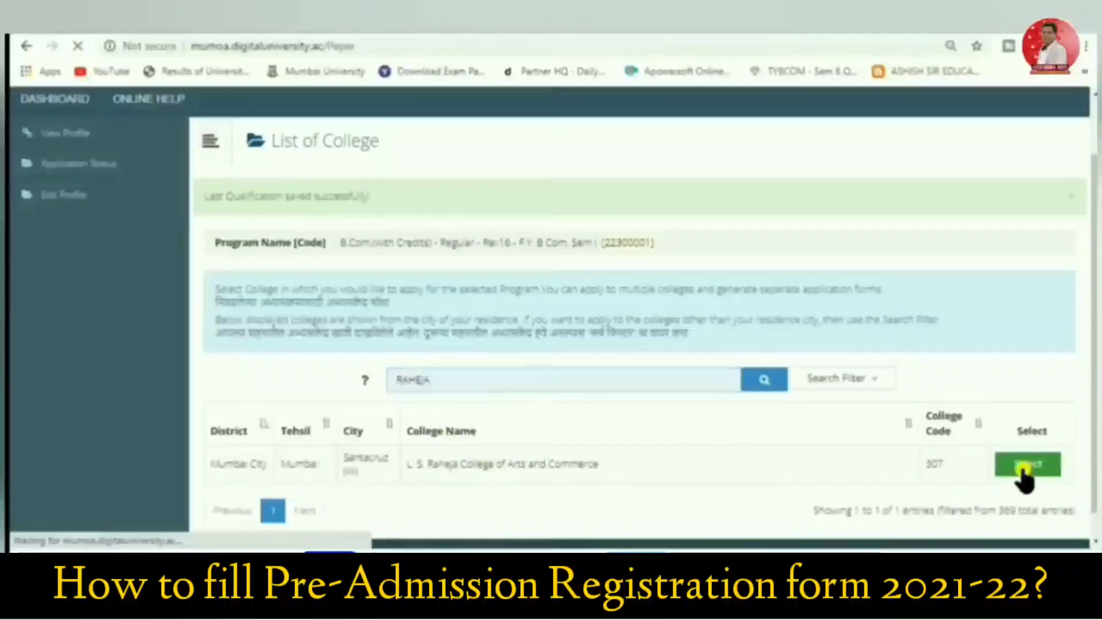
Select all six compulsory courses and Foundation Course I as the elective, and choose English as the medium of instruction
{"action": "scroll", "coordinate": [574, 345], "scroll_direction": "down", "scroll_amount": 4}
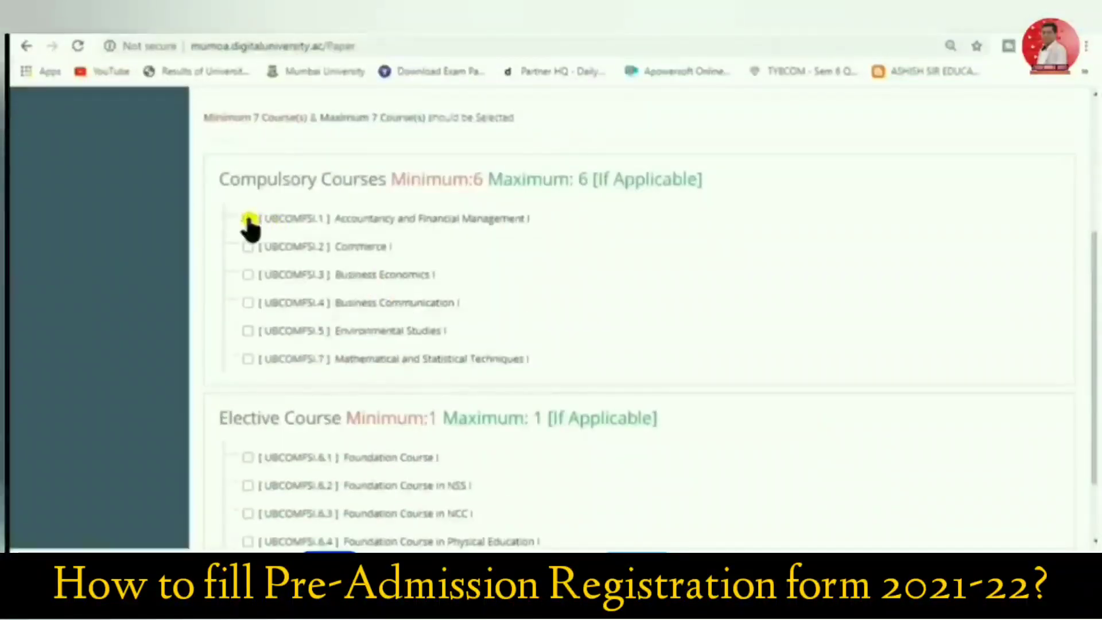
{"action": "scroll", "coordinate": [276, 299], "scroll_direction": "down", "scroll_amount": 2}
{"action": "left_click", "coordinate": [248, 366]}
{"action": "left_click", "coordinate": [639, 496]}
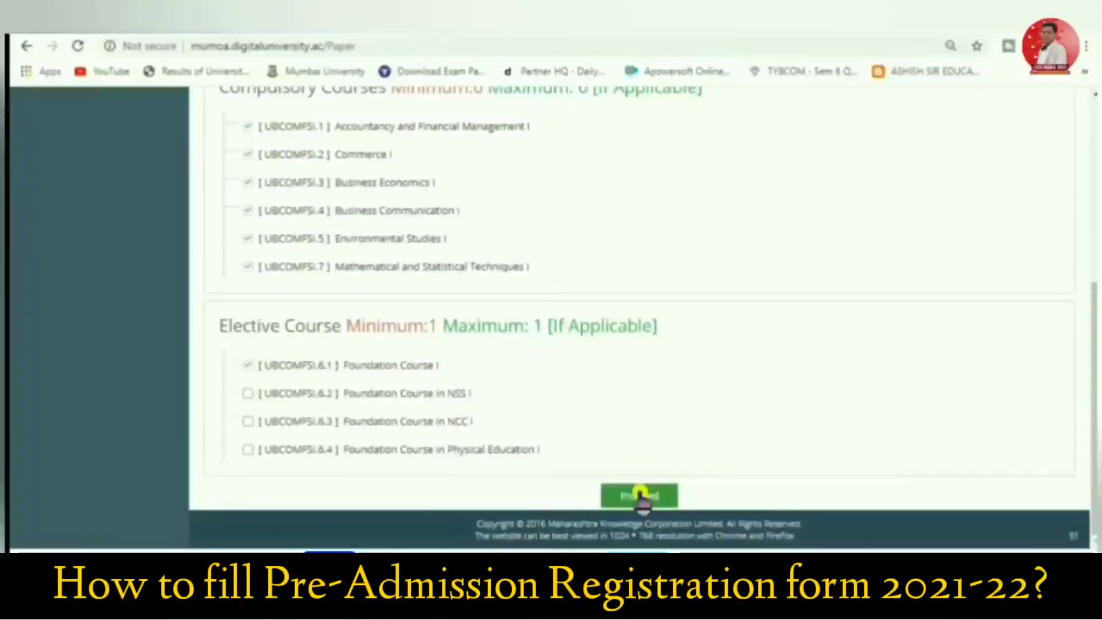
{"action": "scroll", "coordinate": [551, 430], "scroll_direction": "down", "scroll_amount": 3}
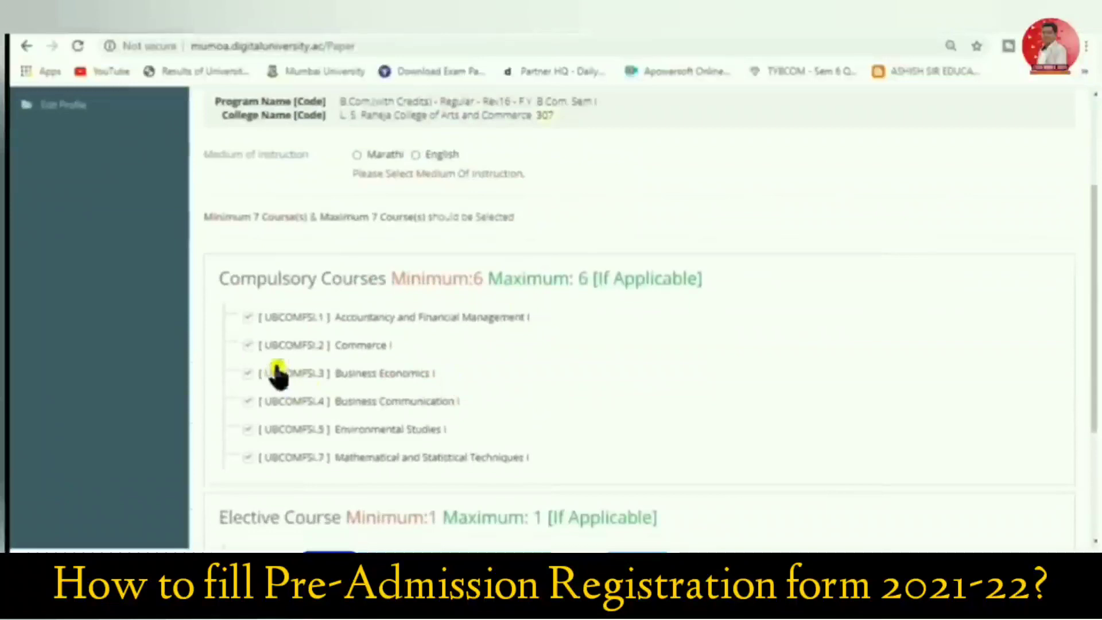
{"action": "left_click", "coordinate": [415, 155]}
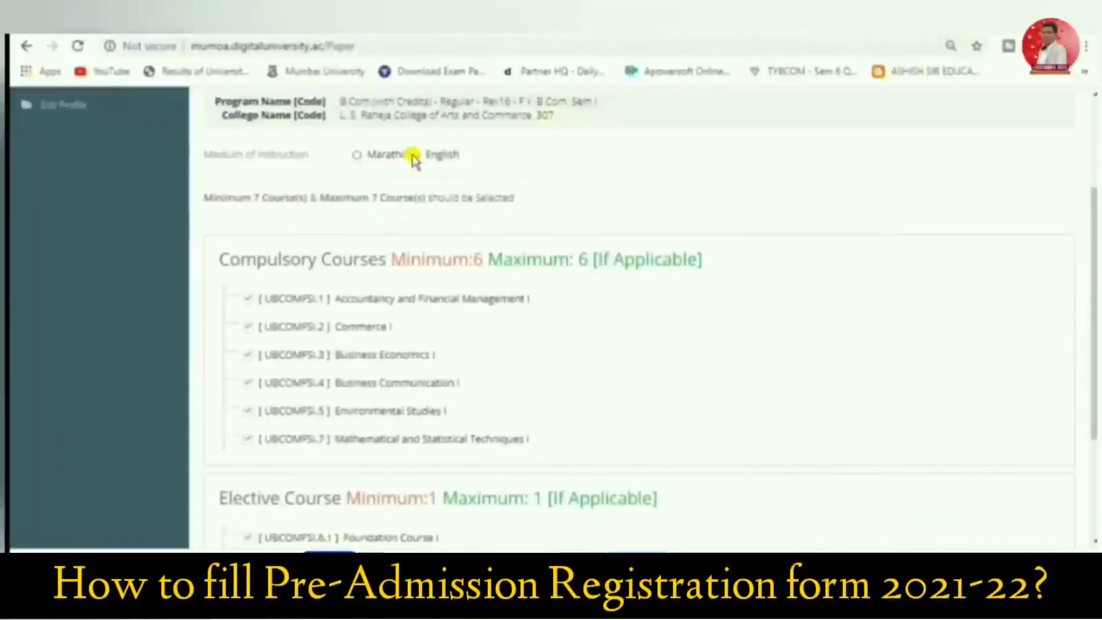
Save the Sem I course selection and start adding the courses for Sem II
{"action": "scroll", "coordinate": [423, 228], "scroll_direction": "down", "scroll_amount": 3}
{"action": "left_click", "coordinate": [637, 497]}
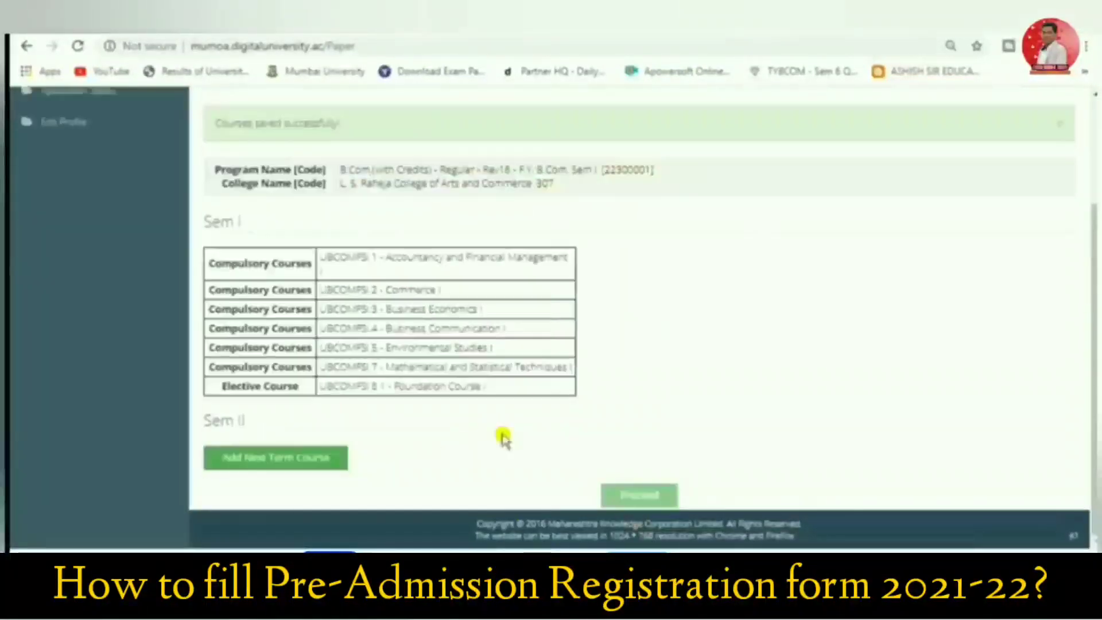
{"action": "left_click", "coordinate": [256, 465]}
Select all six compulsory Sem II courses and Foundation Course II as the elective, save them and proceed to the document list
{"action": "scroll", "coordinate": [403, 426], "scroll_direction": "down", "scroll_amount": 2}
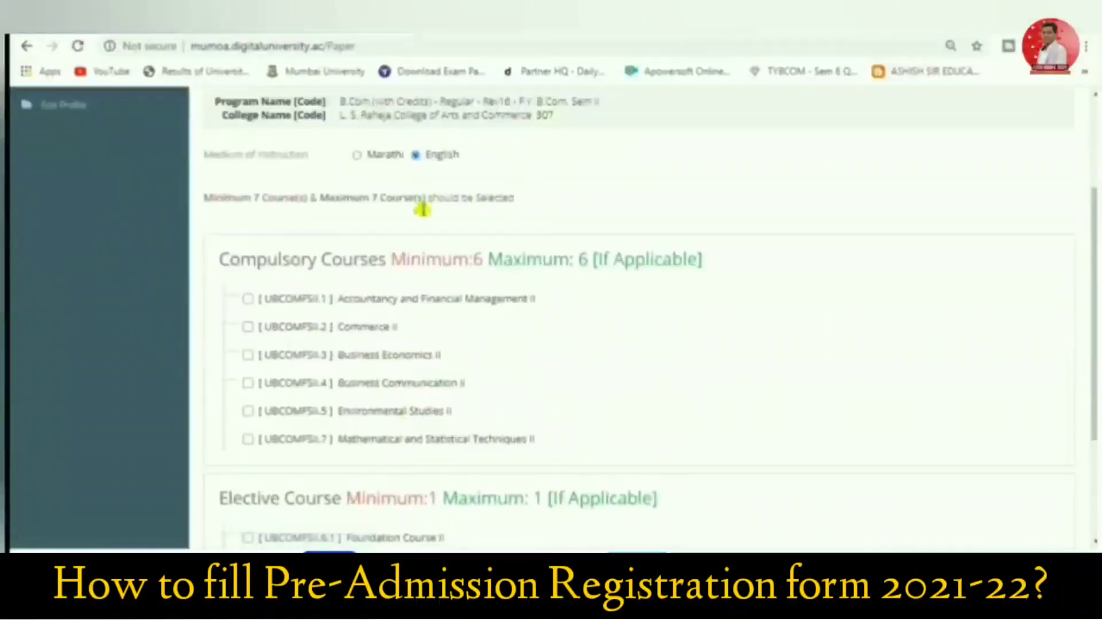
{"action": "left_click", "coordinate": [248, 299]}
{"action": "scroll", "coordinate": [362, 333], "scroll_direction": "down", "scroll_amount": 3}
{"action": "left_click", "coordinate": [248, 365]}
{"action": "left_click", "coordinate": [640, 497]}
{"action": "scroll", "coordinate": [608, 465], "scroll_direction": "down", "scroll_amount": 1}
{"action": "left_click", "coordinate": [641, 497]}
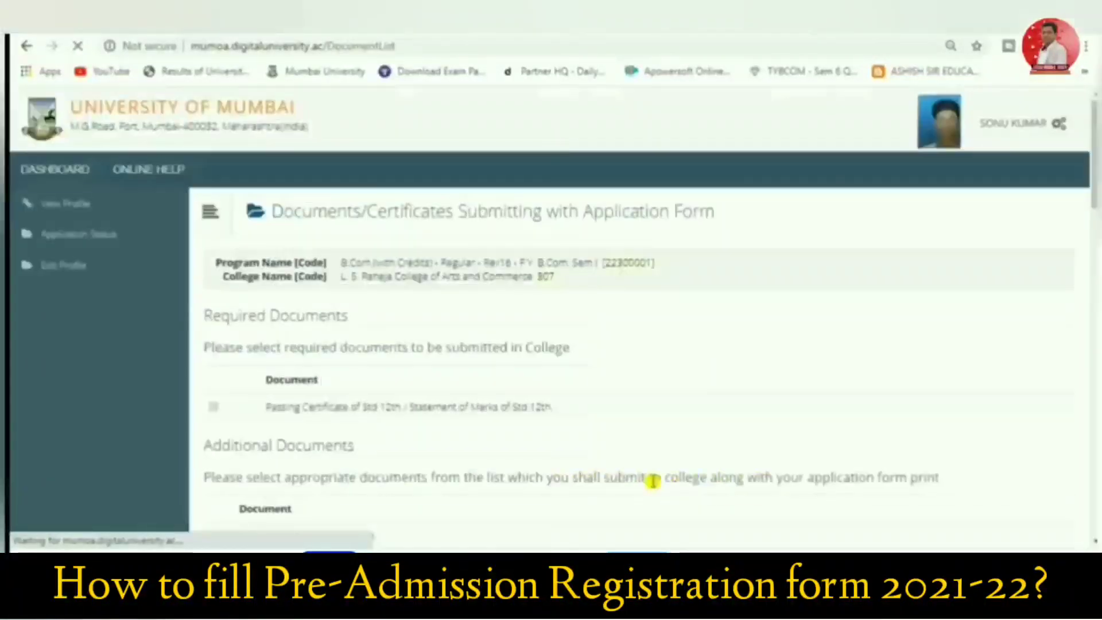
Select the Std 10th passing certificate, Leaving Certificate, Std 10th marks statement, Std 12th certificate/marks statement and School/College Leaving Certificate as additional documents, and submit the list
{"action": "scroll", "coordinate": [557, 440], "scroll_direction": "down", "scroll_amount": 3}
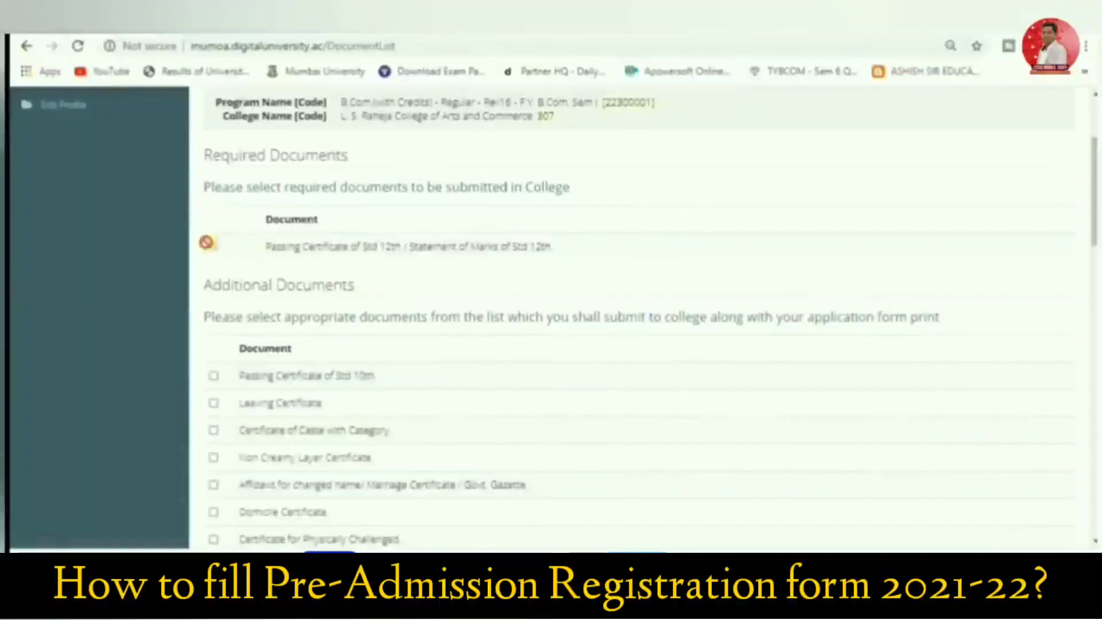
{"action": "scroll", "coordinate": [296, 253], "scroll_direction": "down", "scroll_amount": 1}
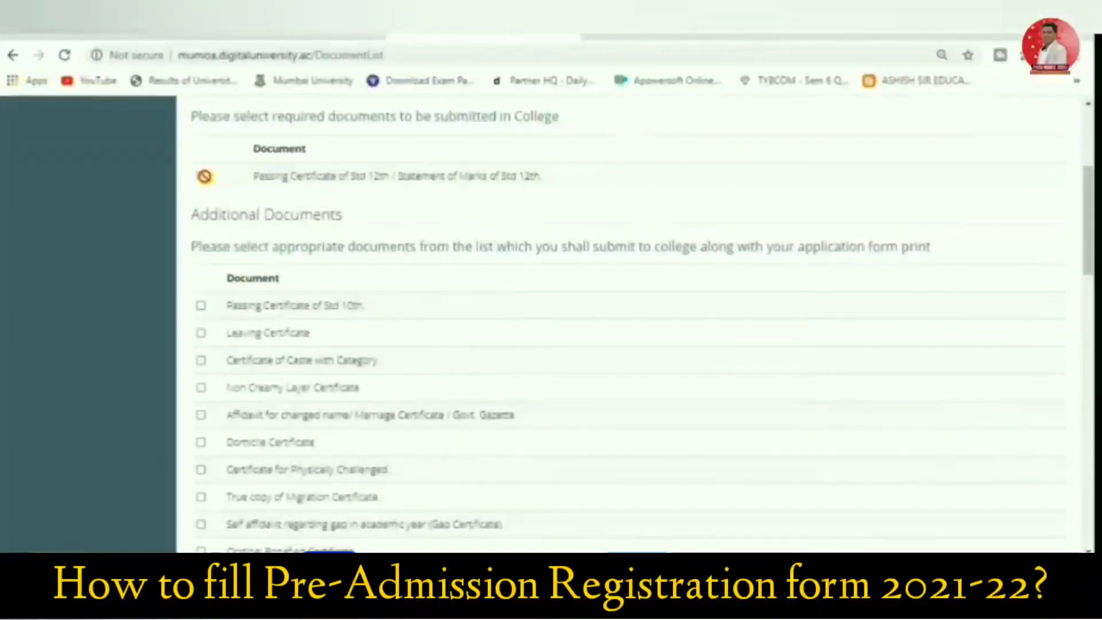
{"action": "scroll", "coordinate": [421, 174], "scroll_direction": "down", "scroll_amount": 1}
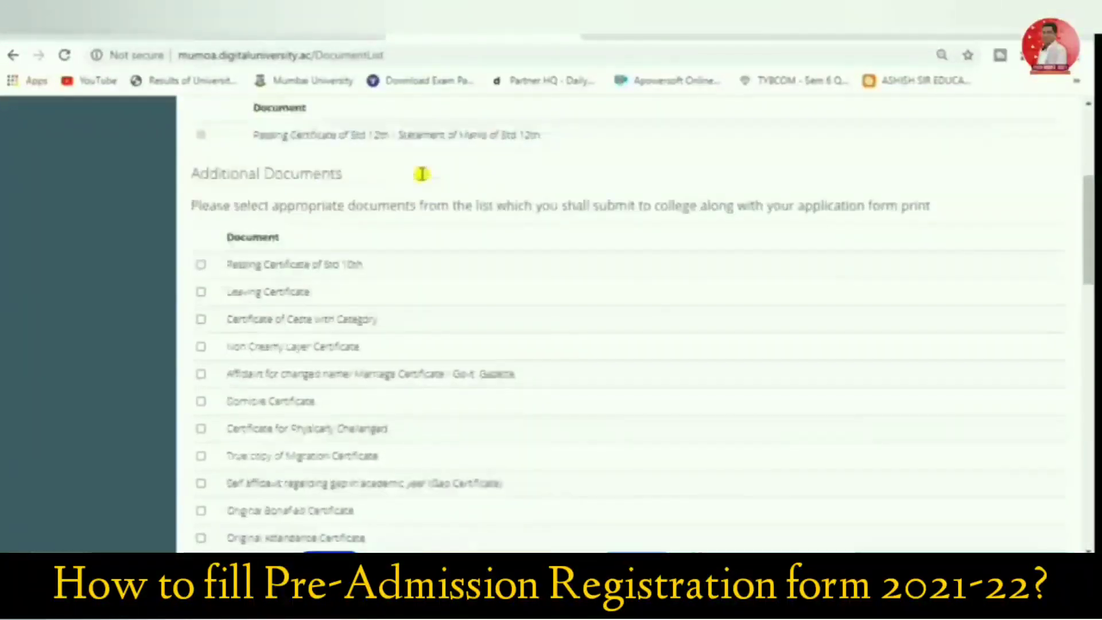
{"action": "scroll", "coordinate": [422, 174], "scroll_direction": "down", "scroll_amount": 3}
{"action": "left_click", "coordinate": [202, 145]}
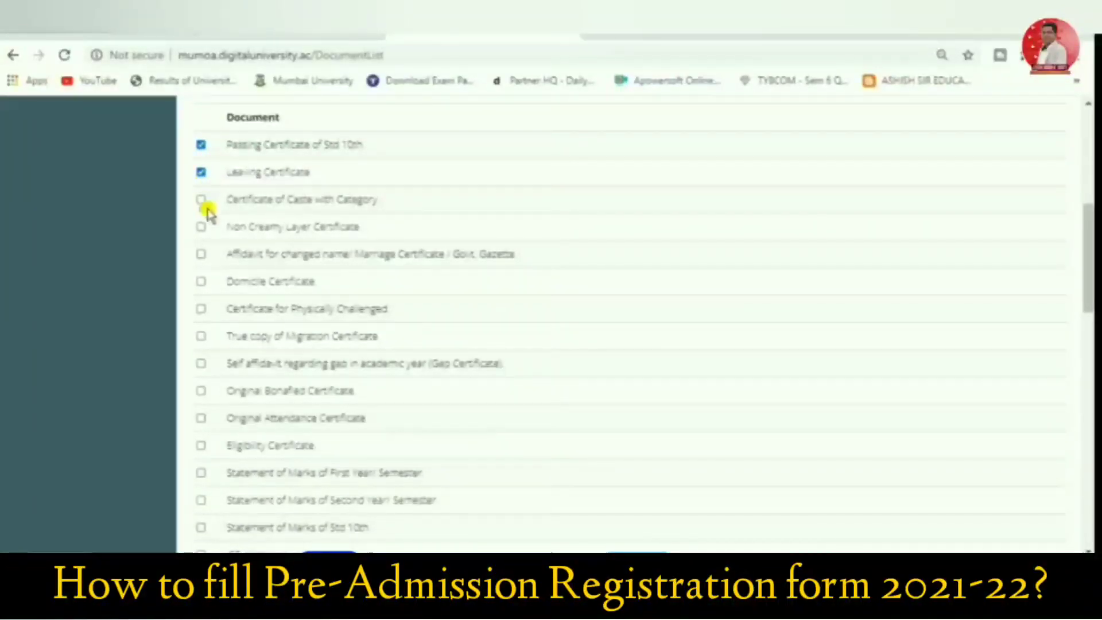
{"action": "scroll", "coordinate": [250, 309], "scroll_direction": "down", "scroll_amount": 3}
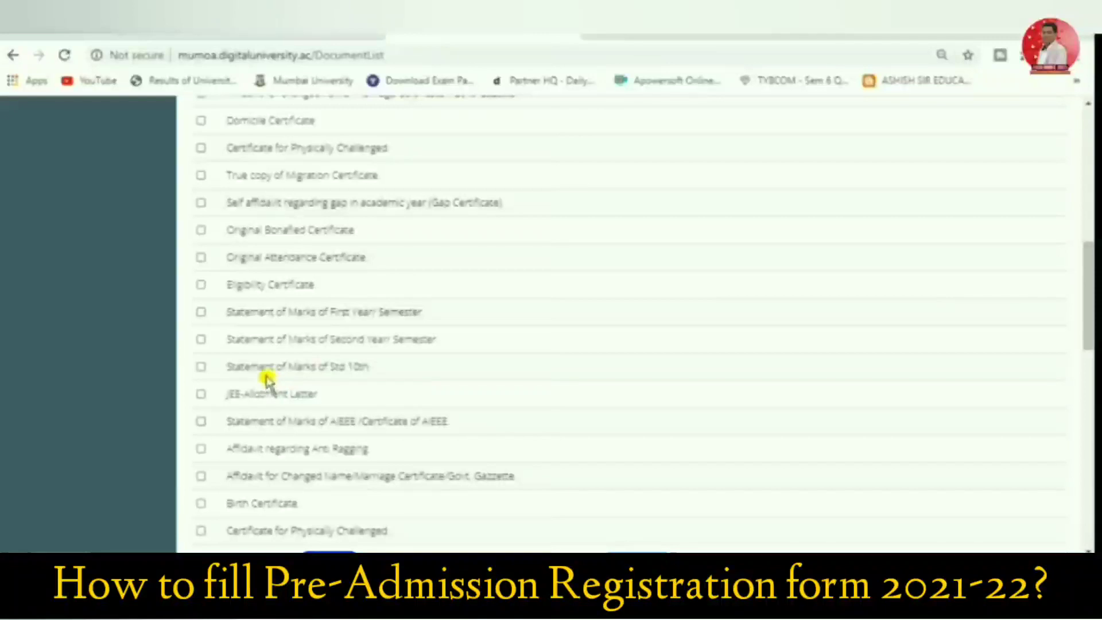
{"action": "scroll", "coordinate": [288, 369], "scroll_direction": "up", "scroll_amount": 5}
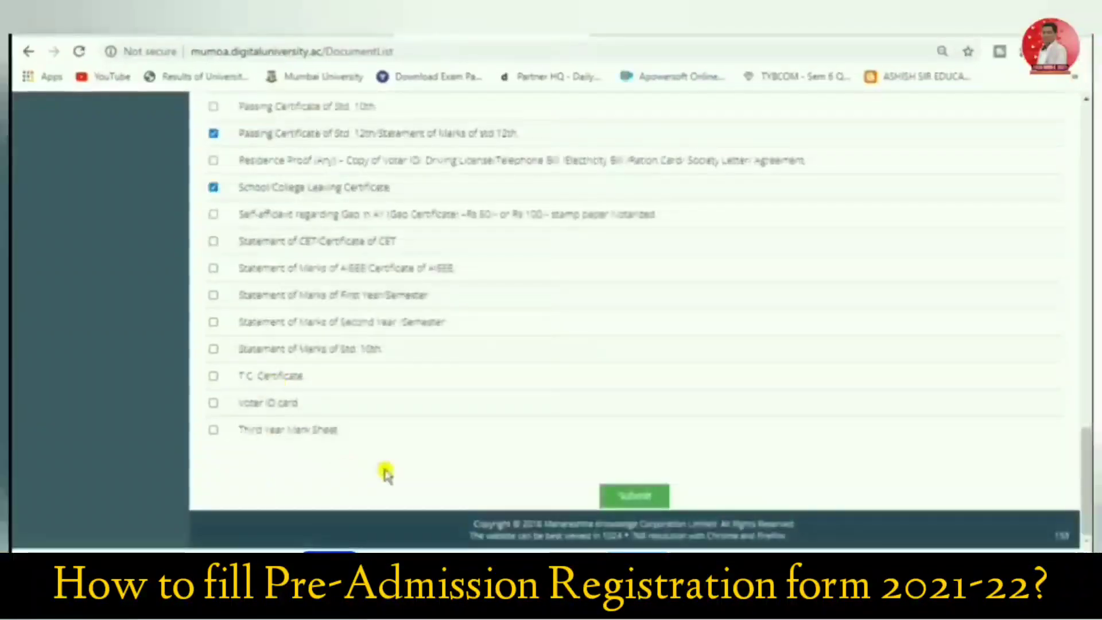
{"action": "left_click", "coordinate": [620, 499]}
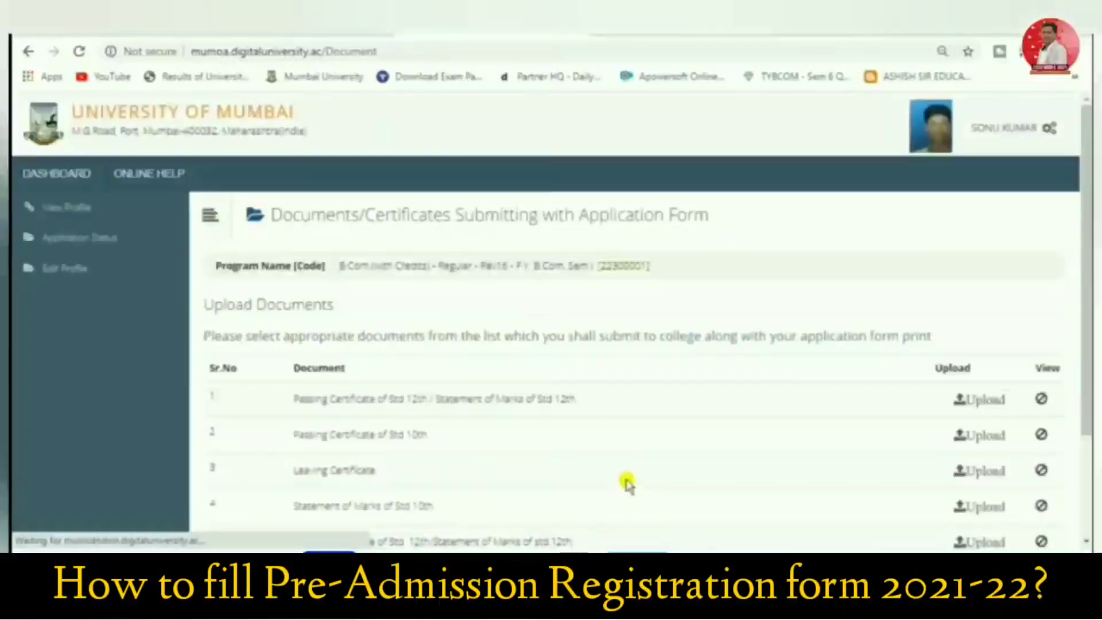
{"action": "scroll", "coordinate": [437, 394], "scroll_direction": "down", "scroll_amount": 3}
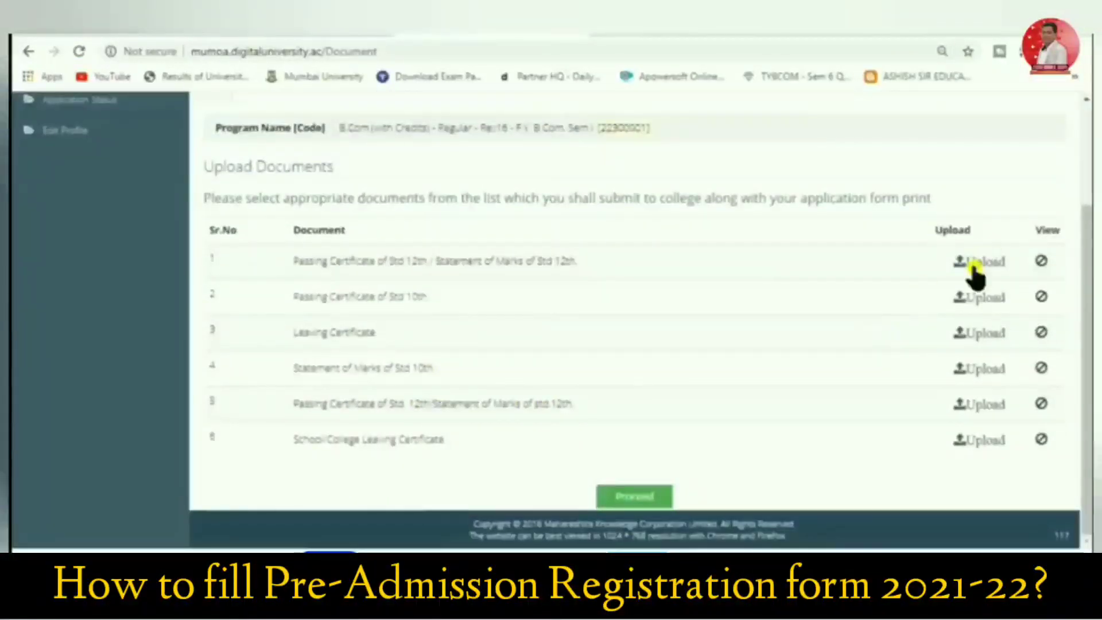